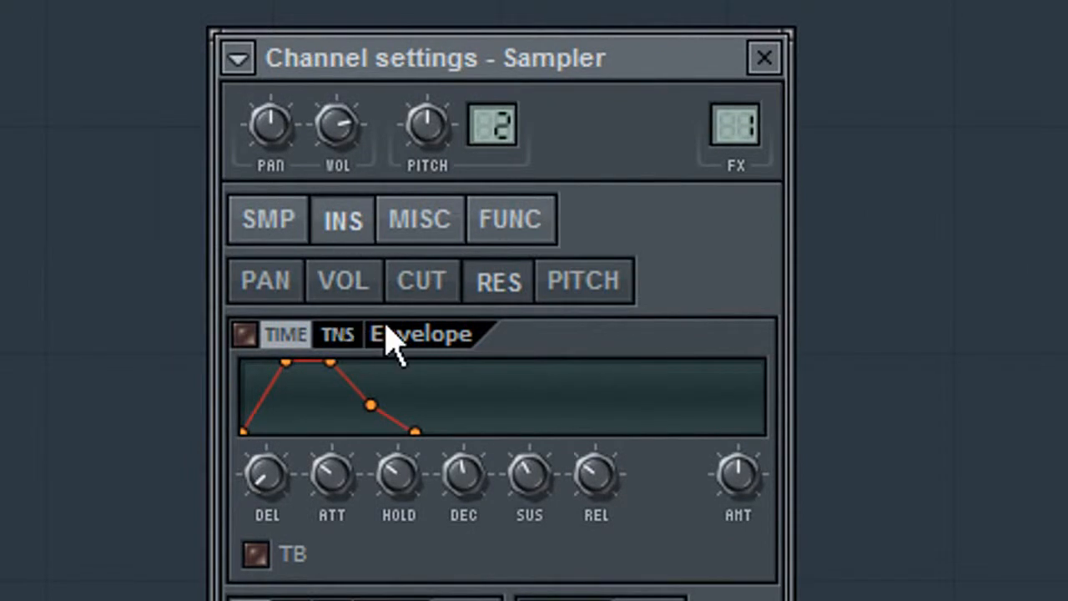
Step: Look over the Sampler channel's function settings and return to its instrument settings
left_click(509, 231)
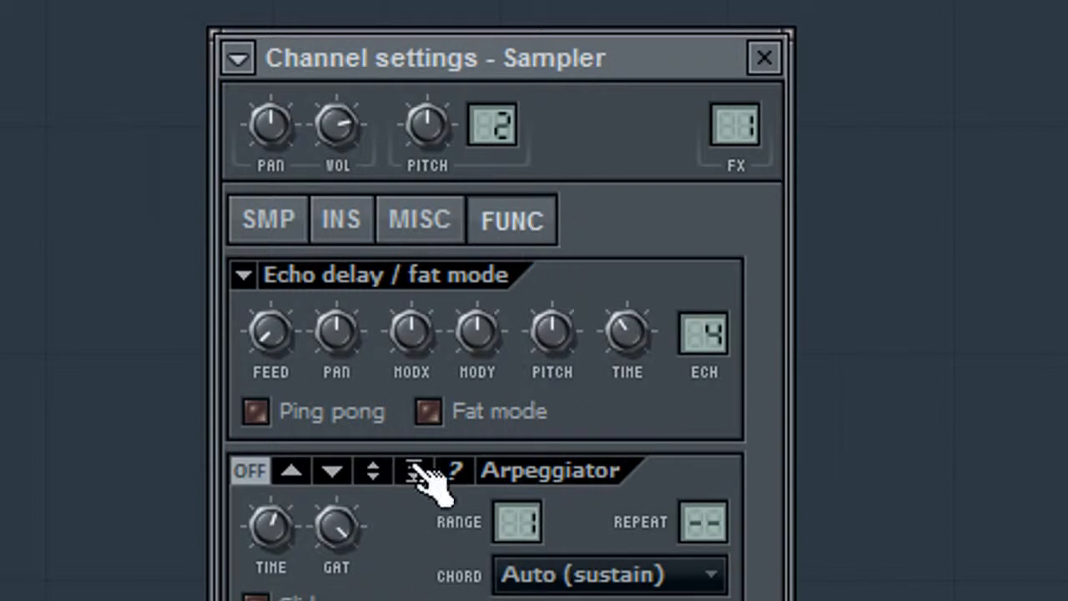
left_click(346, 217)
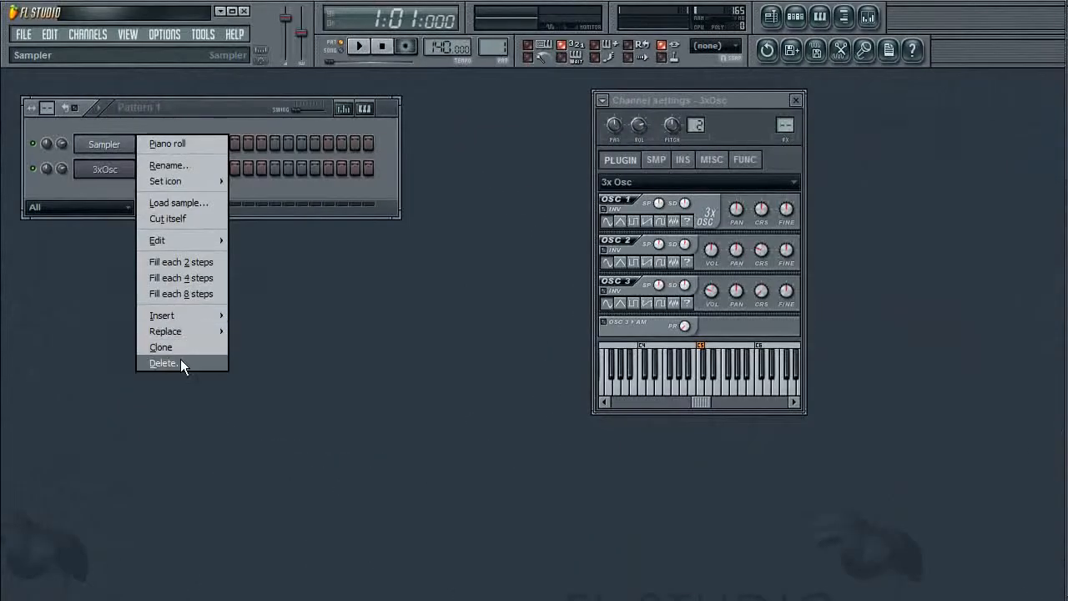
Step: Delete the Sampler channel and audition the remaining 3xOsc channel
left_click(94, 158)
left_click(624, 413)
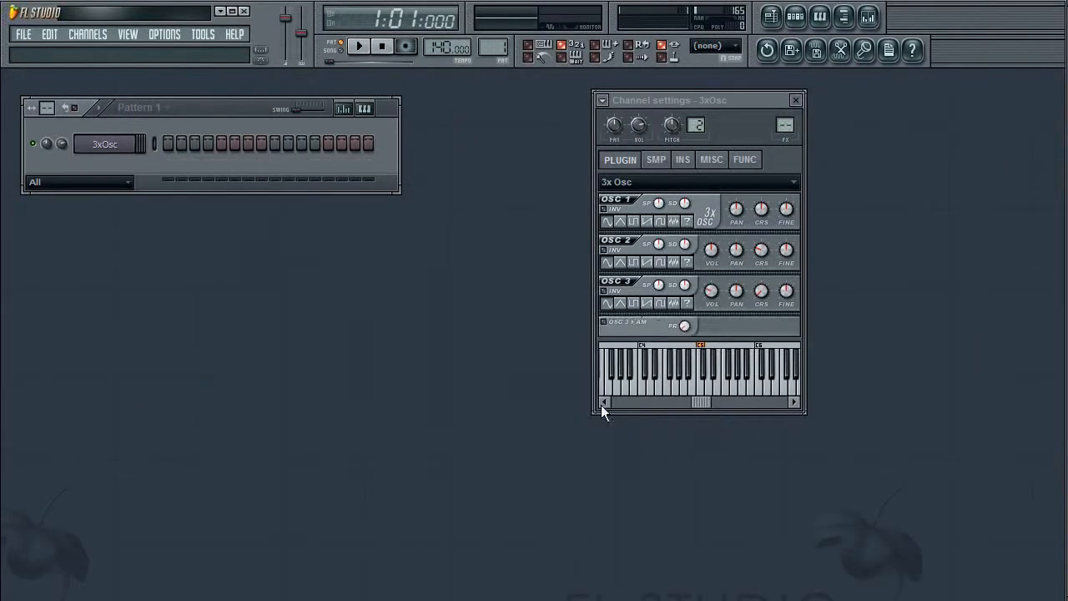
left_click(130, 152)
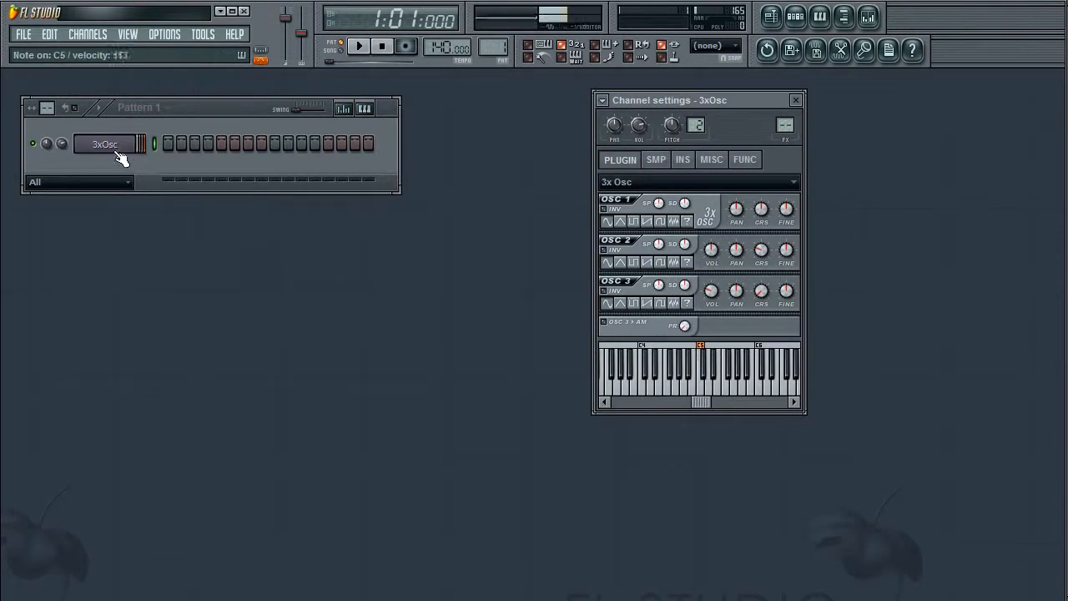
Step: Open the 3xOsc instrument settings, look through the pan, volume, cutoff, resonance and pitch envelopes, and return to the volume envelope
left_click(683, 160)
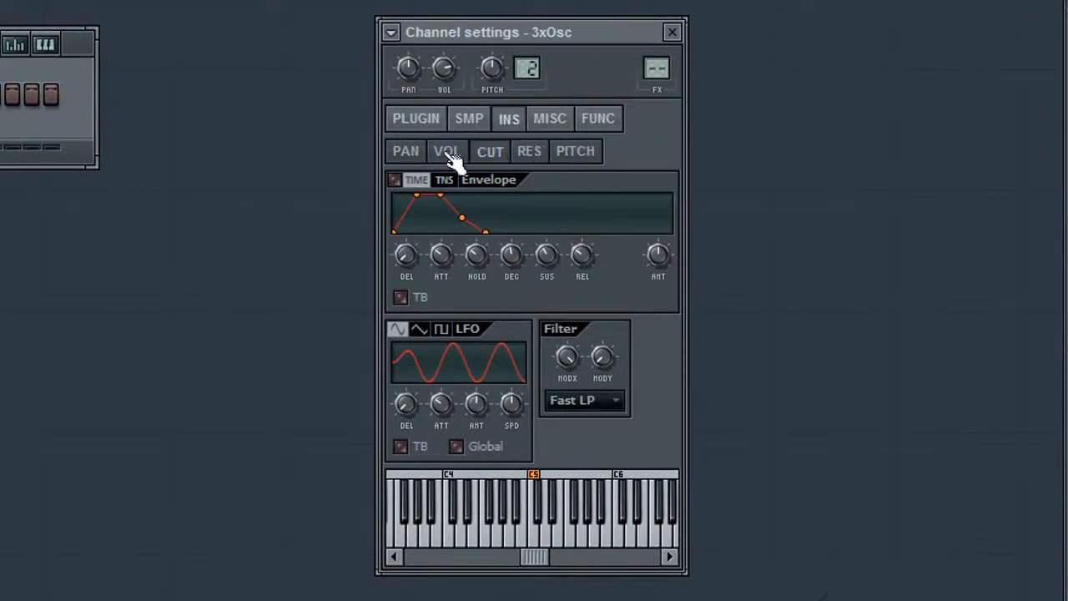
left_click(413, 152)
left_click(451, 155)
left_click(489, 153)
left_click(529, 154)
left_click(579, 155)
left_click(450, 155)
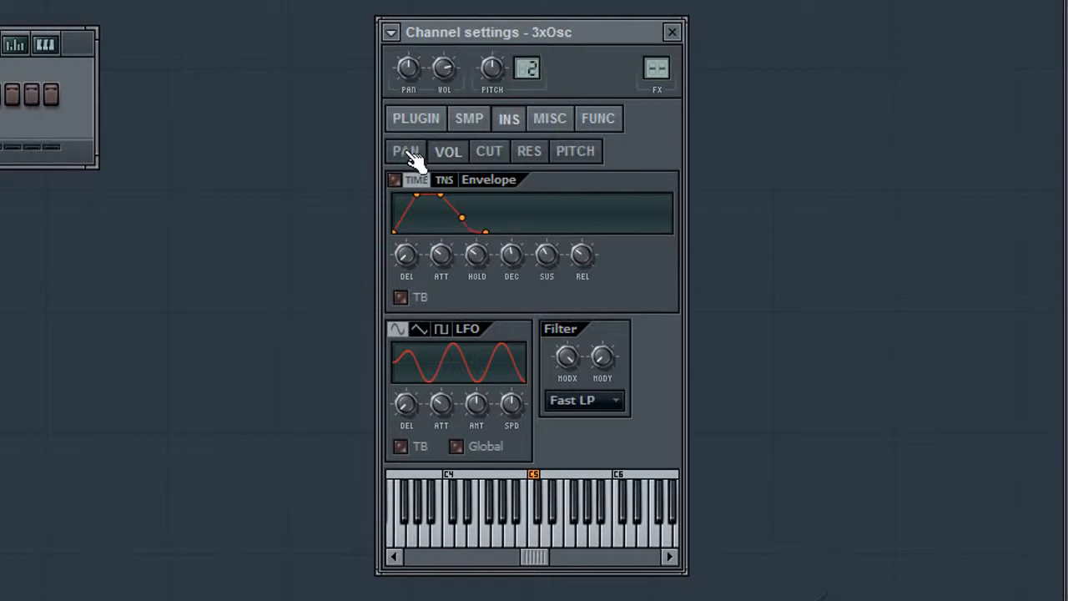
left_click(410, 153)
left_click(448, 154)
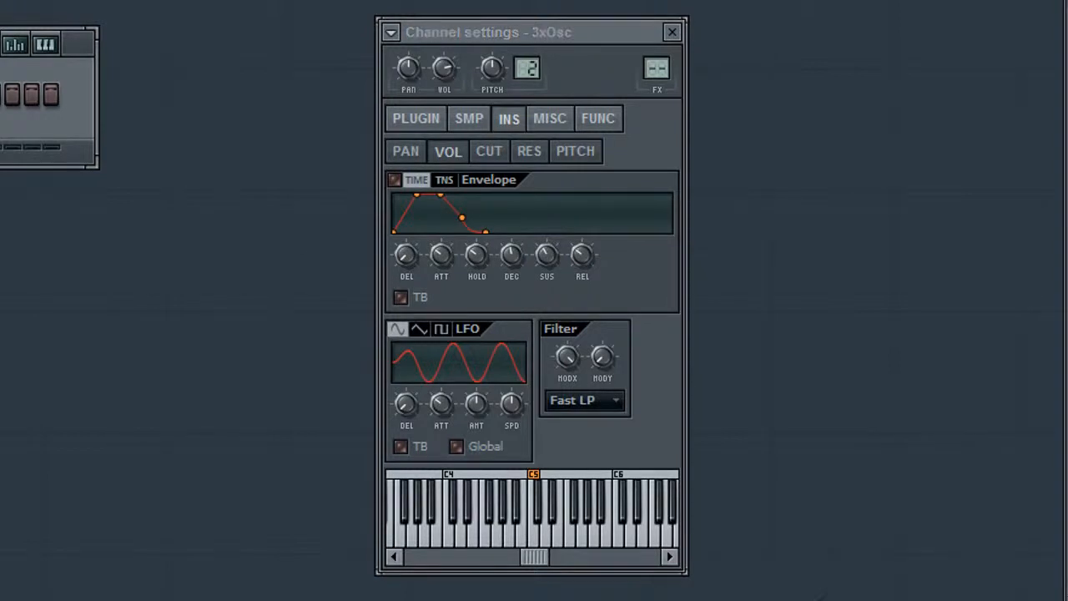
Step: Play the 3xOsc sound repeatedly with its volume envelope switched off
key("q")
key("q")
key("q")
key("q")
key("q")
key("q")
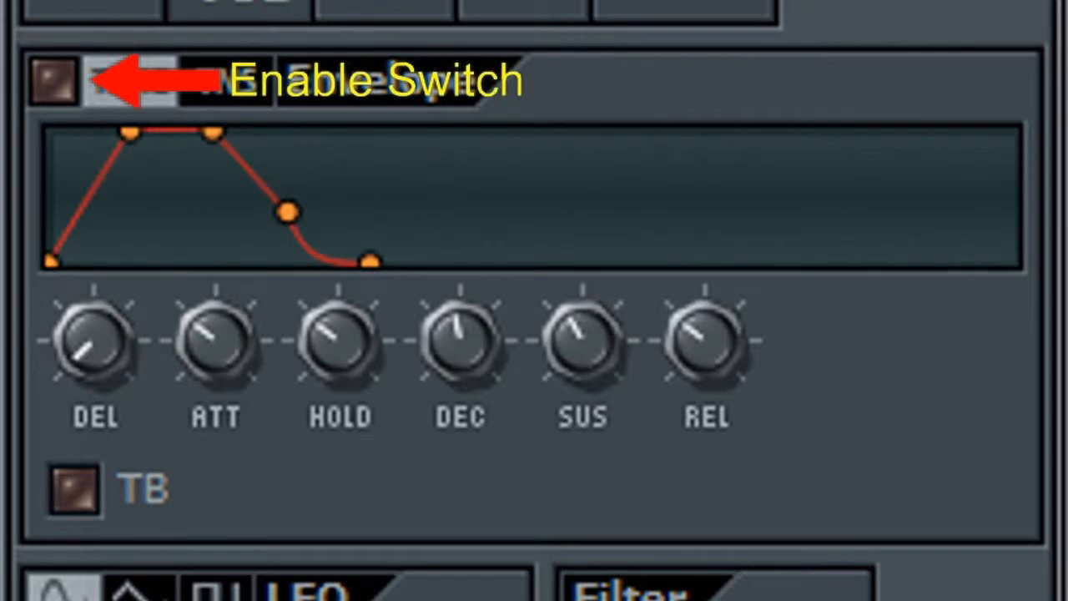
Step: Enable the 3xOsc volume envelope, raise its attack to the maximum and audition a note
left_click(71, 77)
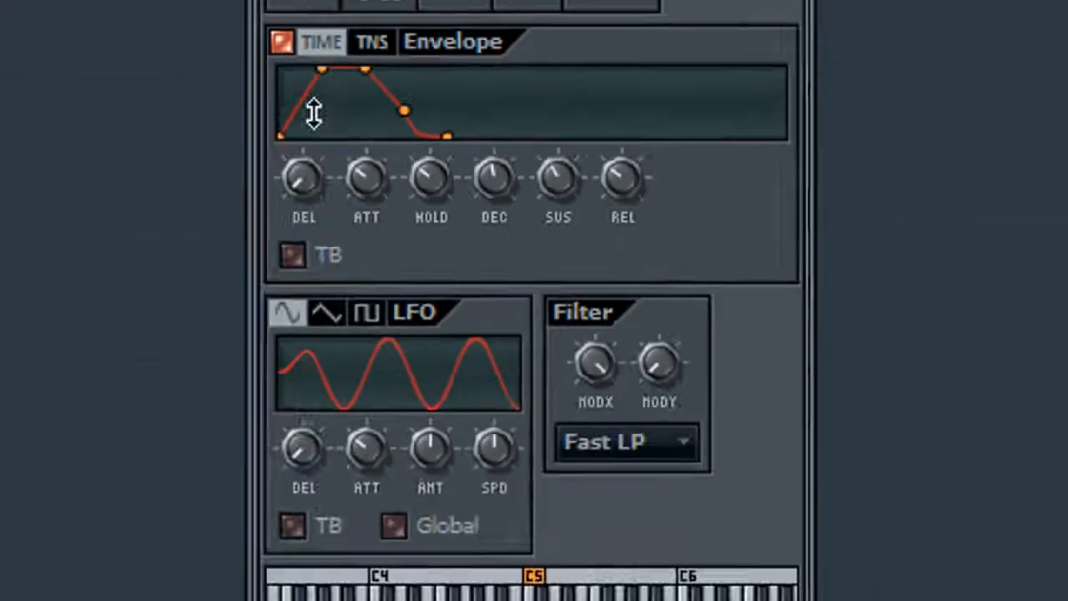
left_click_drag(216, 341, 216, 192)
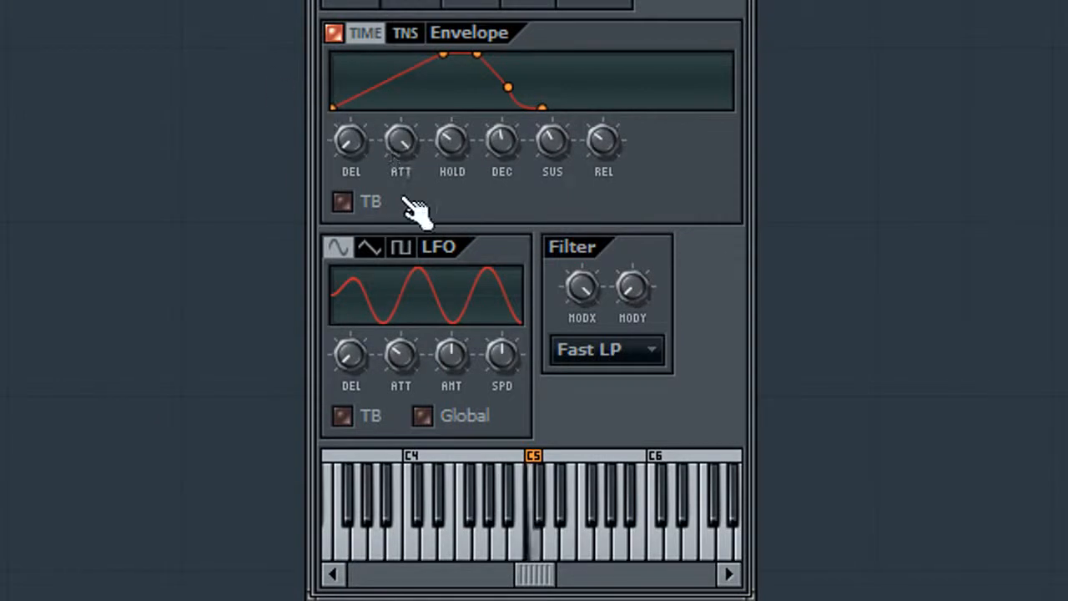
left_click(525, 551)
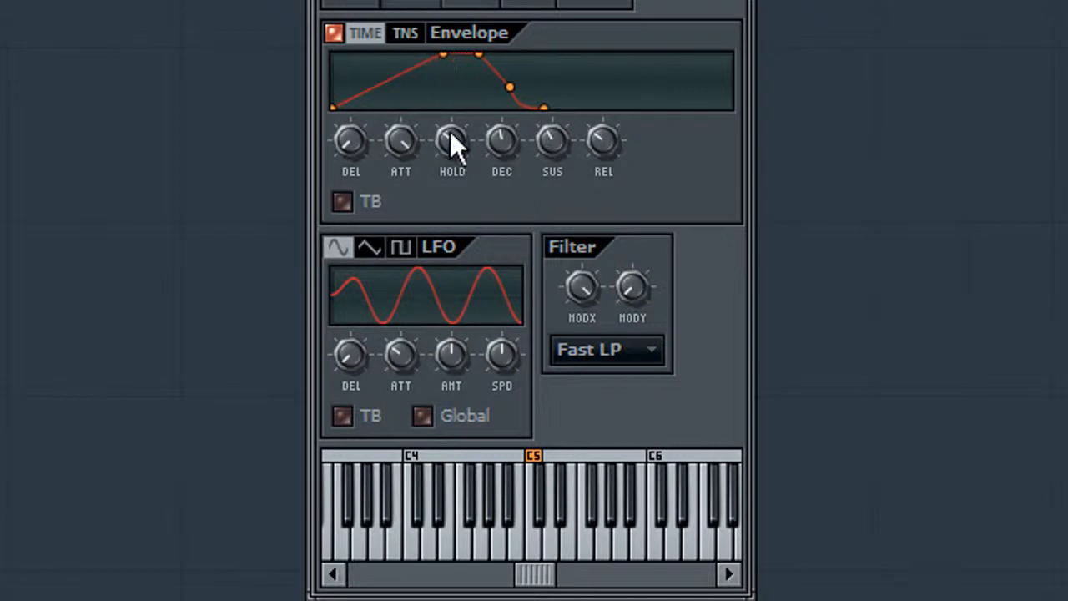
Step: Switch on tempo-based timing (TB) for the volume envelope and set its attack to 4 steps
left_click_drag(401, 141, 400, 224)
left_click_drag(400, 140, 401, 104)
left_click(344, 205)
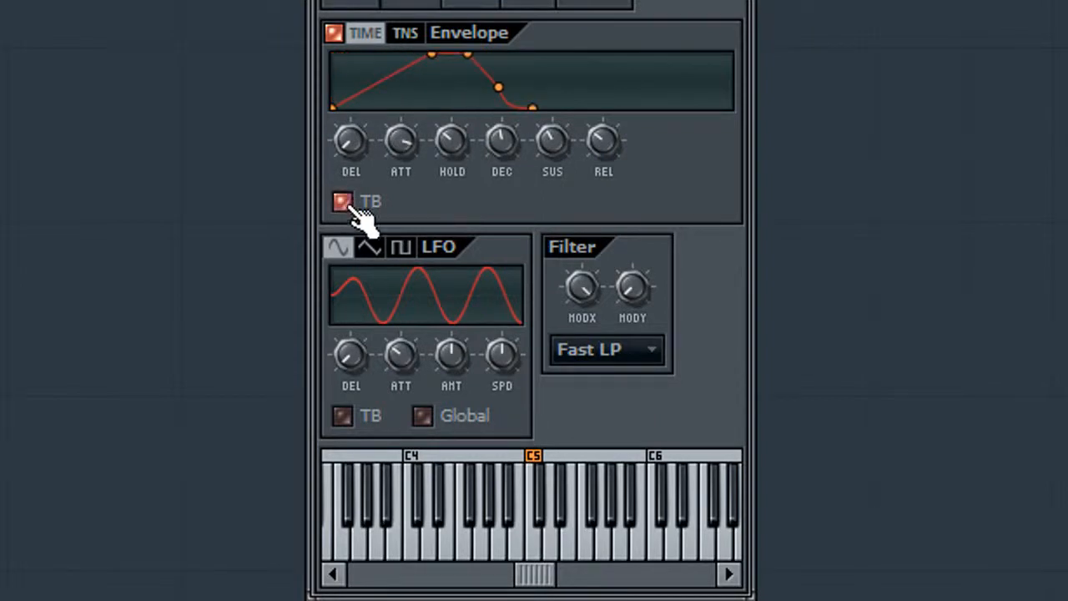
left_click(344, 203)
right_click(399, 141)
mouse_move(455, 197)
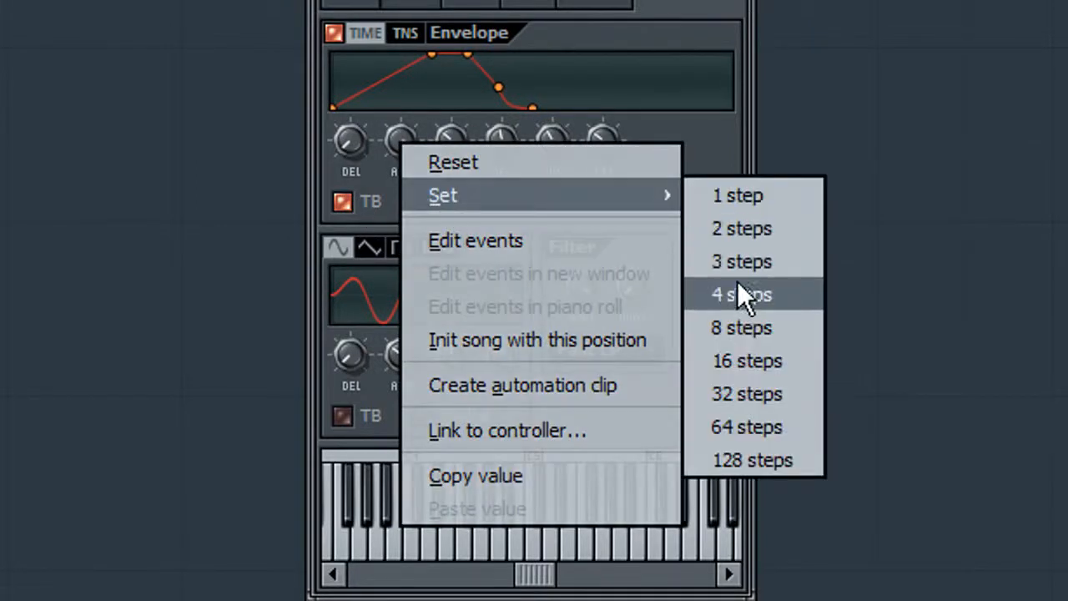
left_click(743, 294)
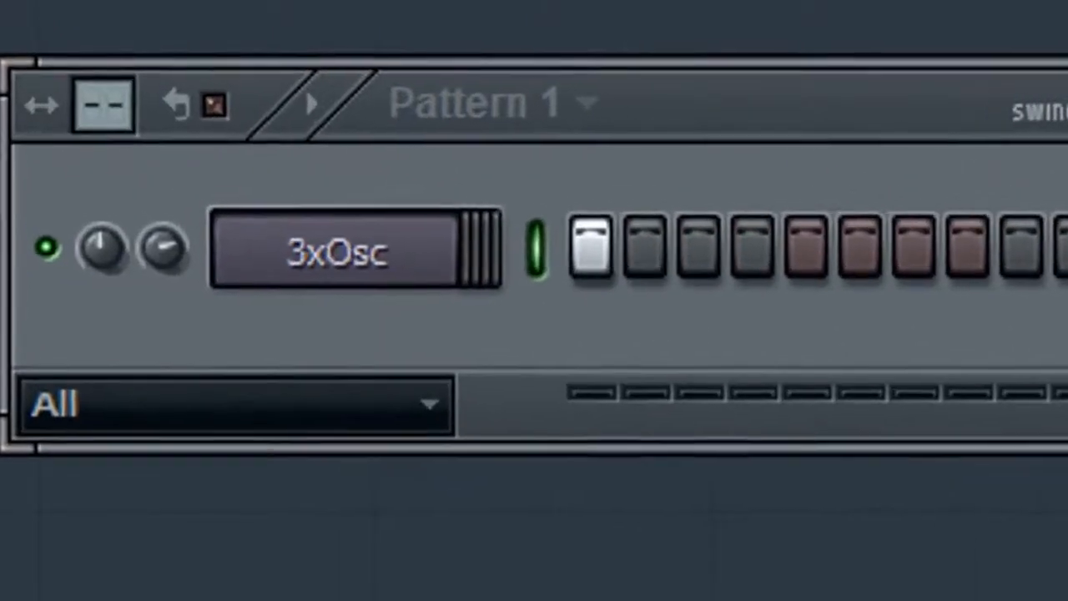
Step: Play and stop Pattern 1 to hear the attack against the sequencer steps
key("space")
key("space")
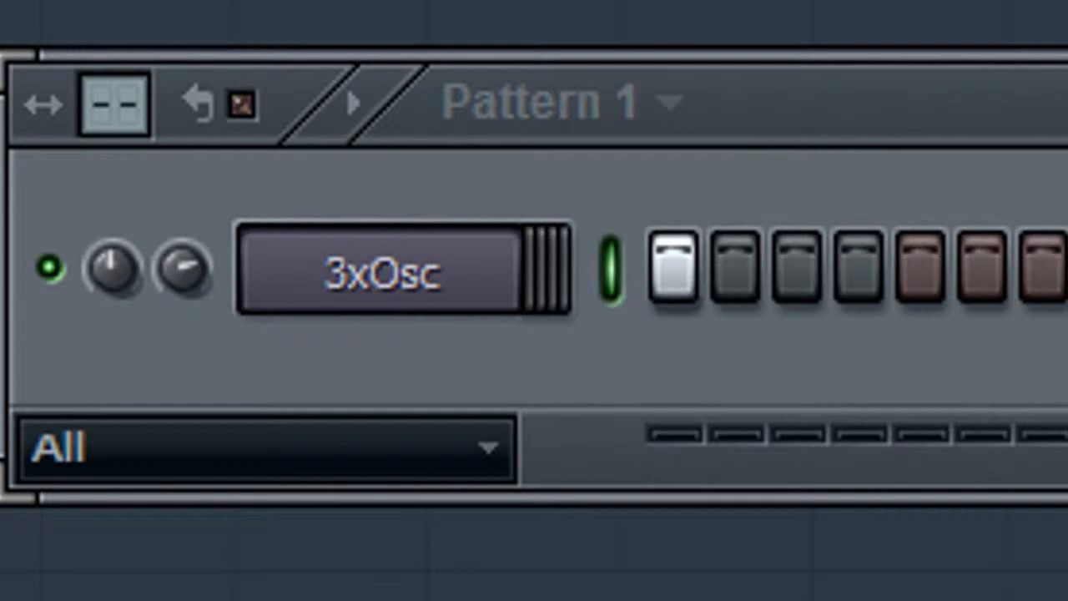
left_click(920, 267)
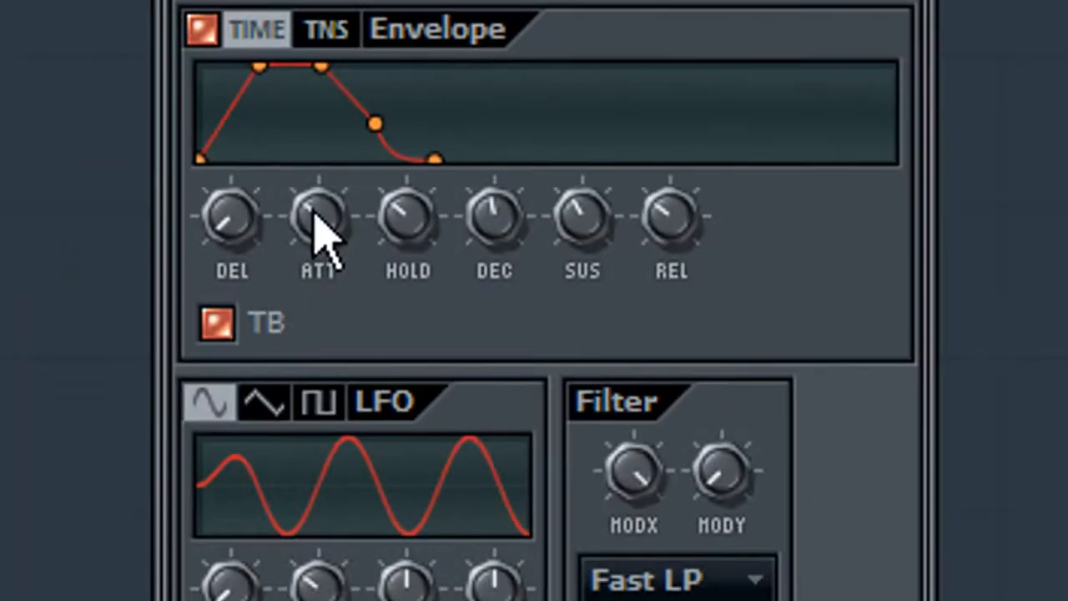
Step: Reapply the 4-step attack to the volume envelope and play the pattern briefly
right_click(656, 290)
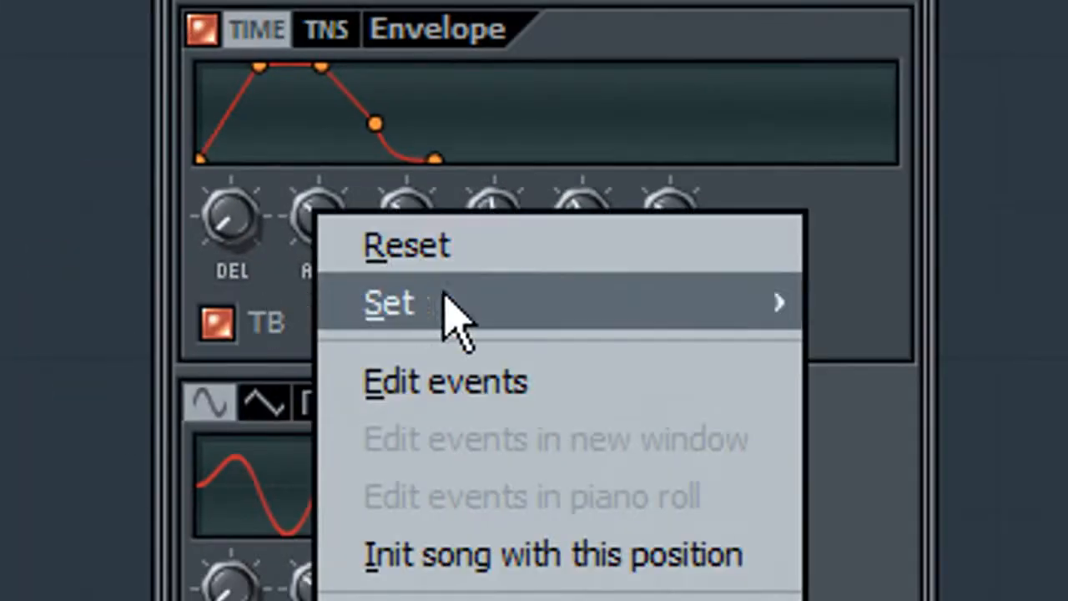
mouse_move(884, 364)
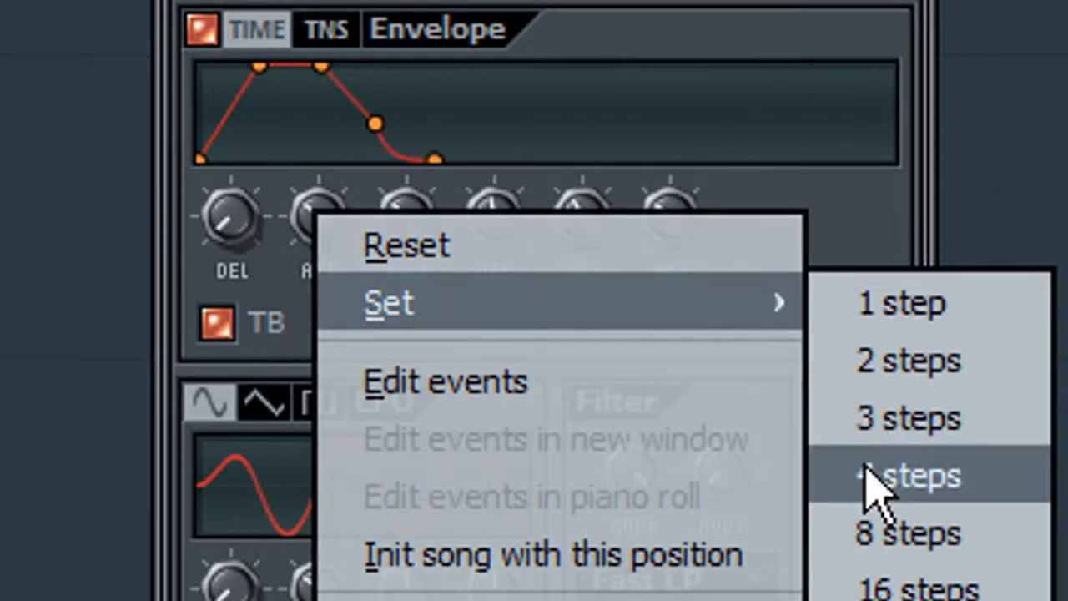
left_click(867, 474)
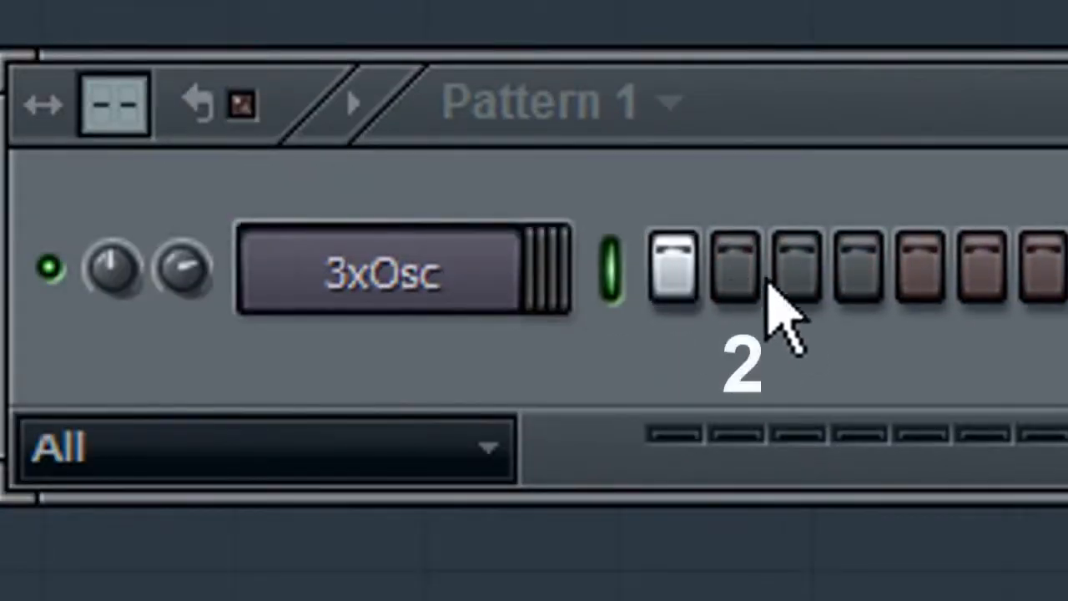
key("space")
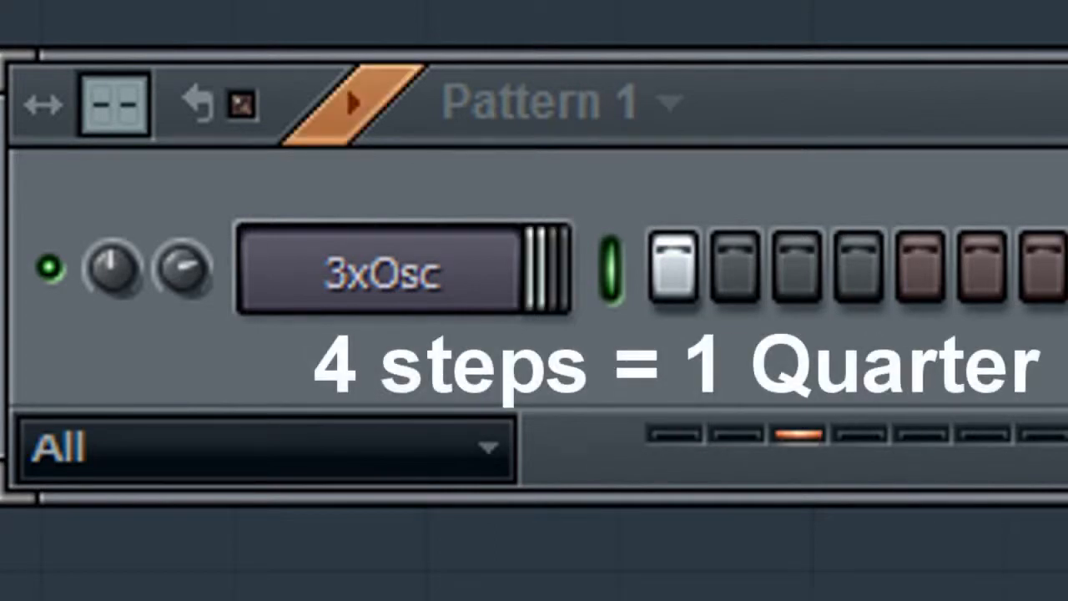
key("space")
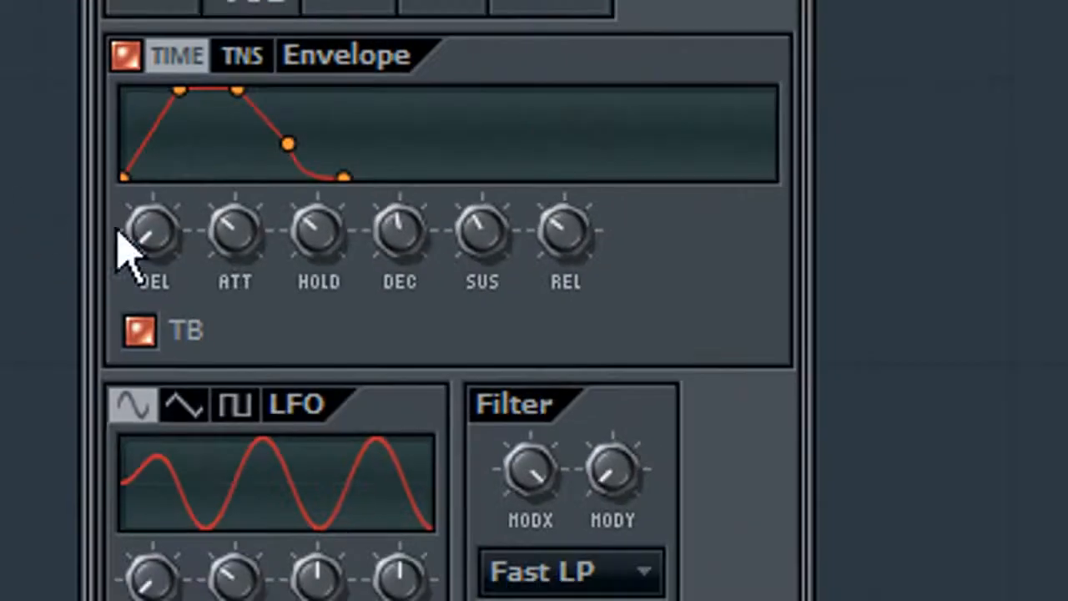
Step: Set the volume envelope's attack to 8 steps, play the pattern and stop it
right_click(236, 242)
mouse_move(644, 322)
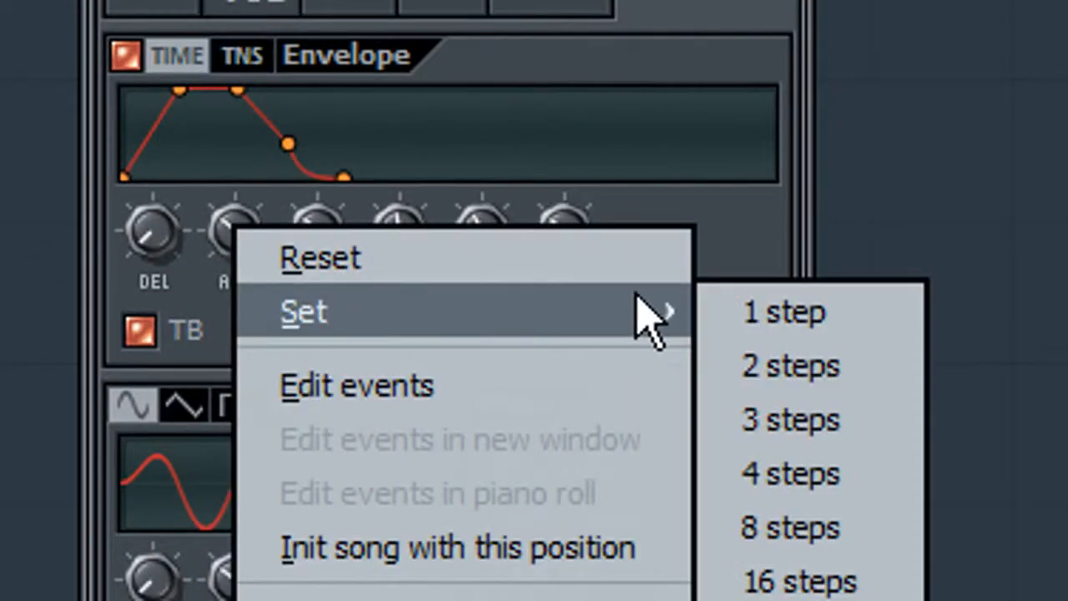
left_click(808, 527)
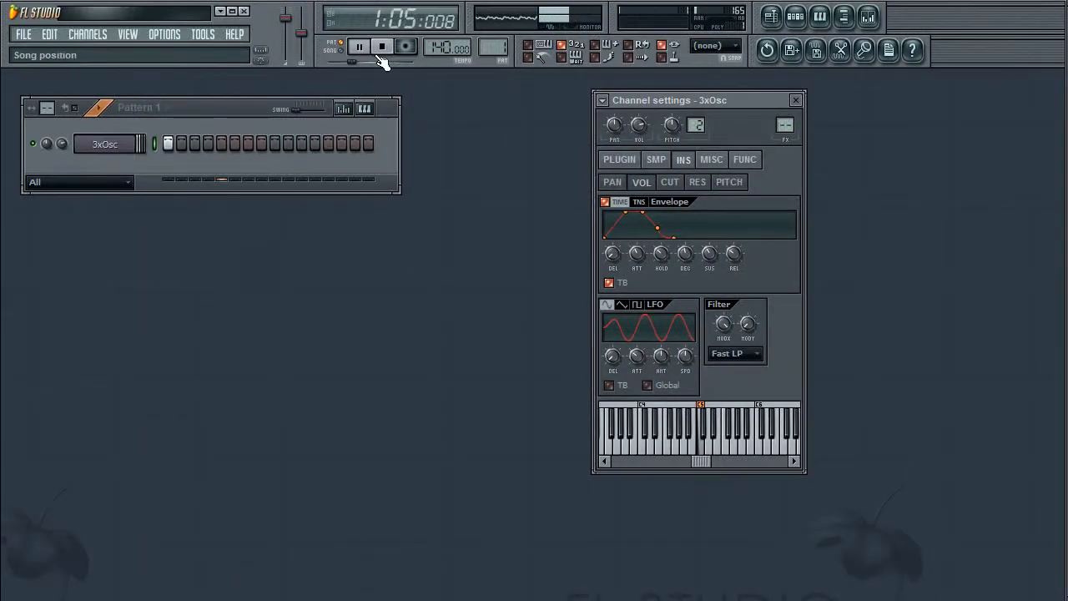
left_click(381, 46)
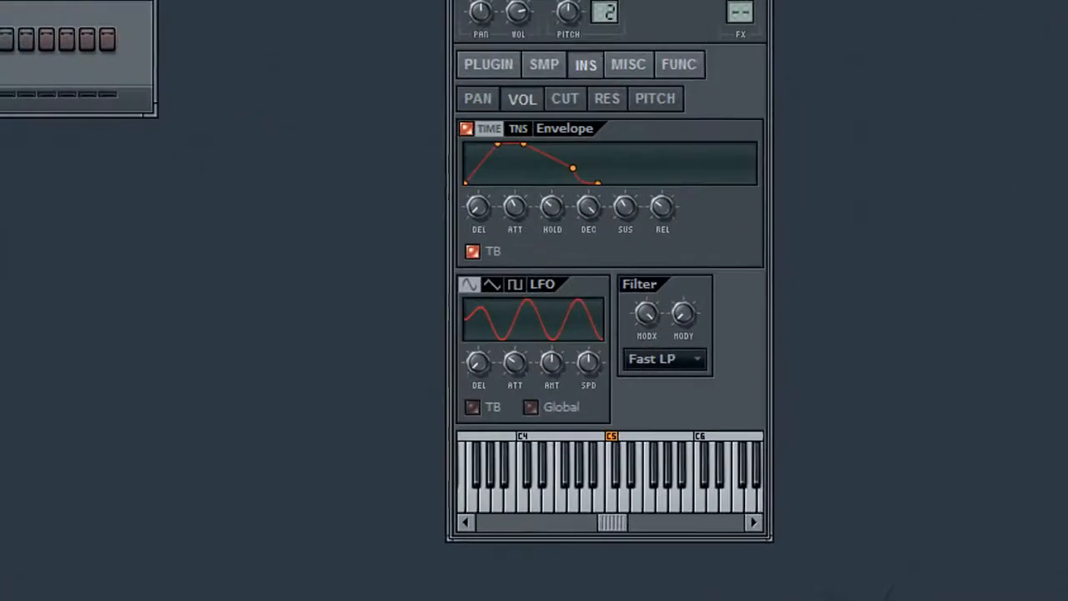
Step: Turn the volume envelope's attack down to the minimum and lengthen its hold
left_click_drag(466, 171, 466, 117)
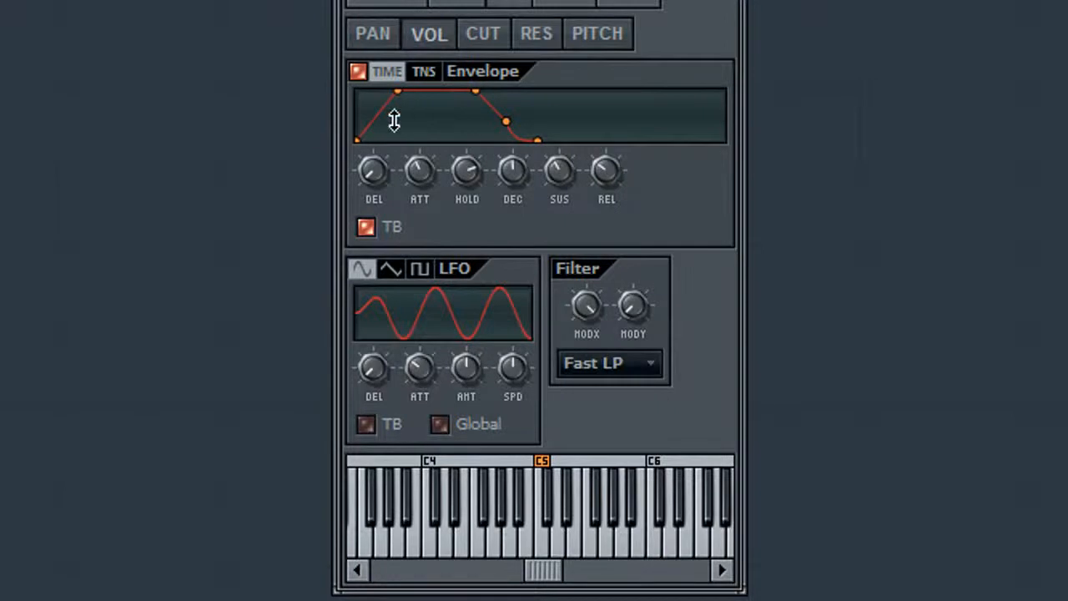
left_click_drag(412, 165, 412, 217)
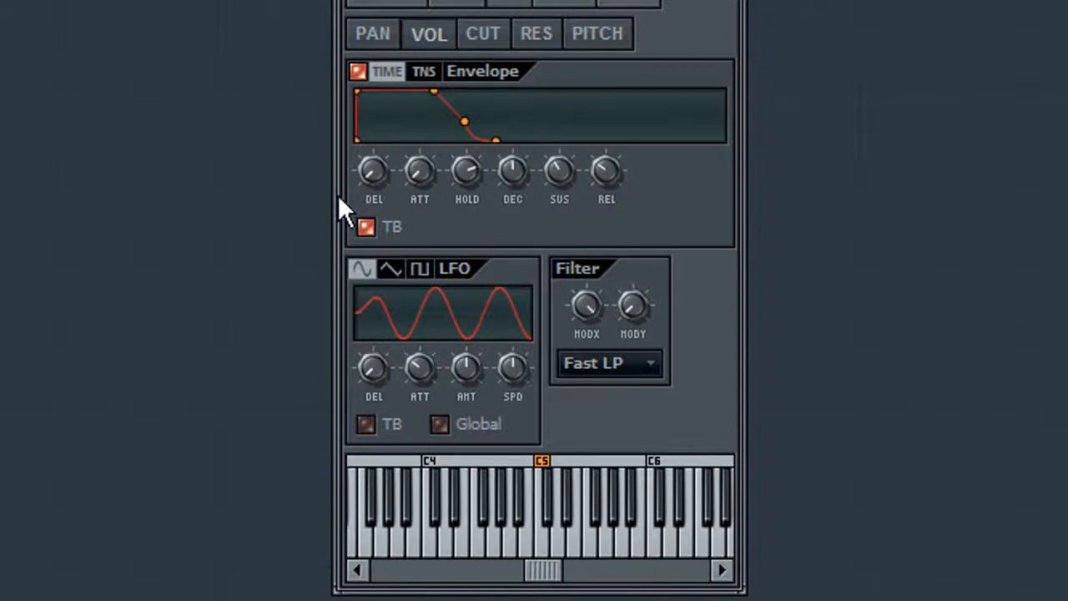
mouse_move(464, 170)
left_mouse_down()
mouse_move(464, 206)
mouse_move(464, 158)
mouse_move(464, 192)
mouse_move(464, 171)
left_mouse_up()
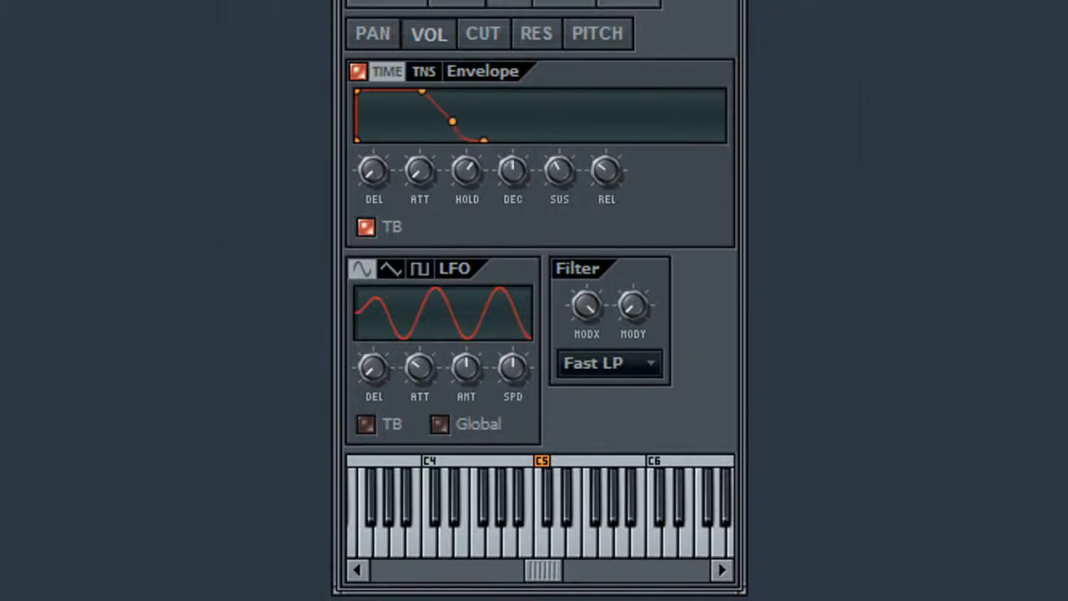
right_click(419, 176)
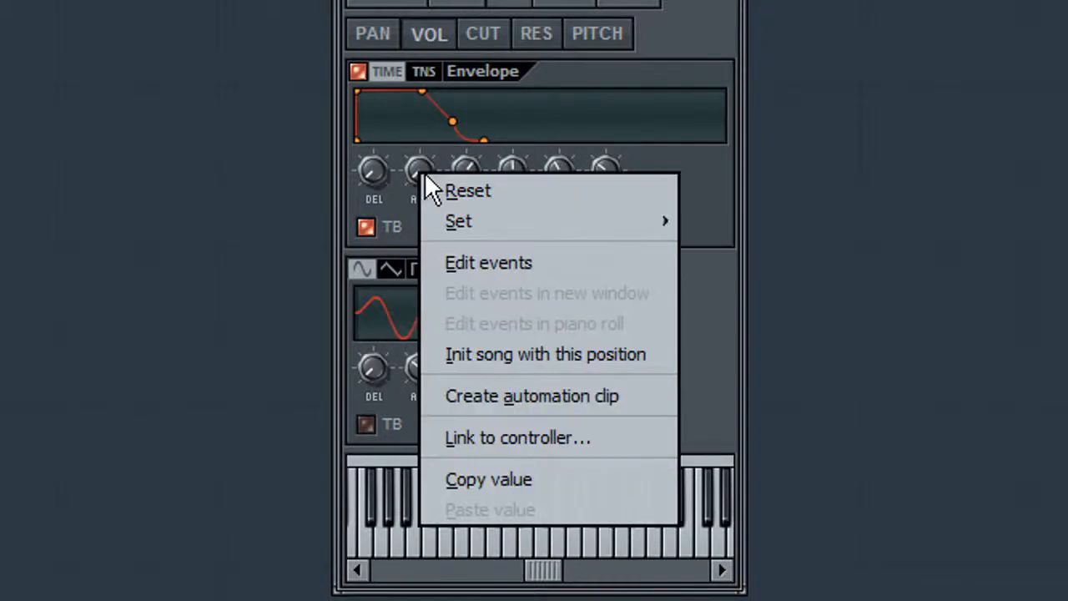
mouse_move(462, 217)
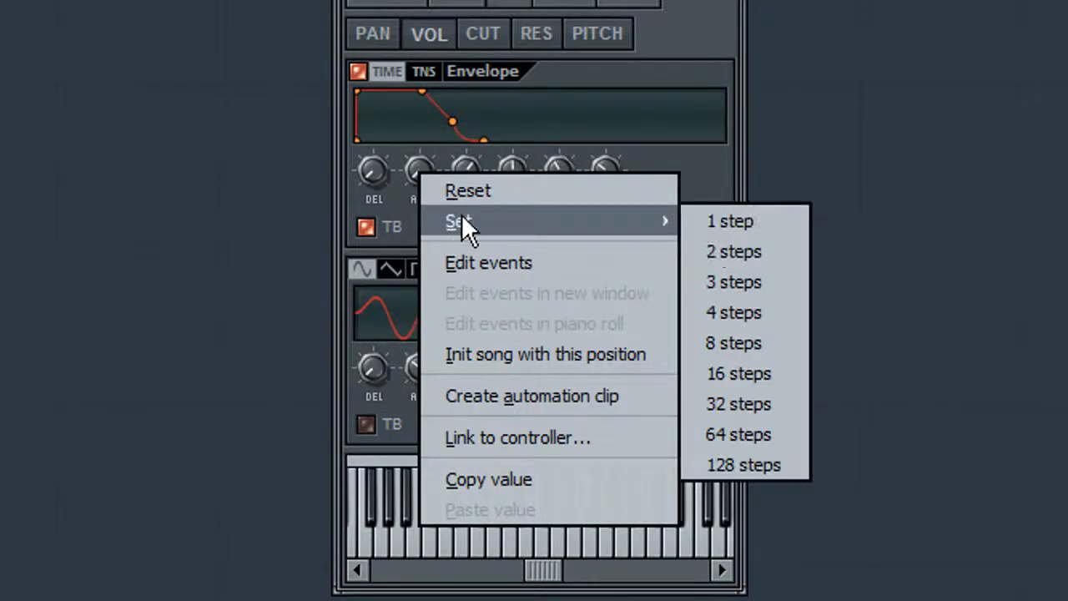
left_click(706, 281)
left_click_drag(419, 171, 419, 213)
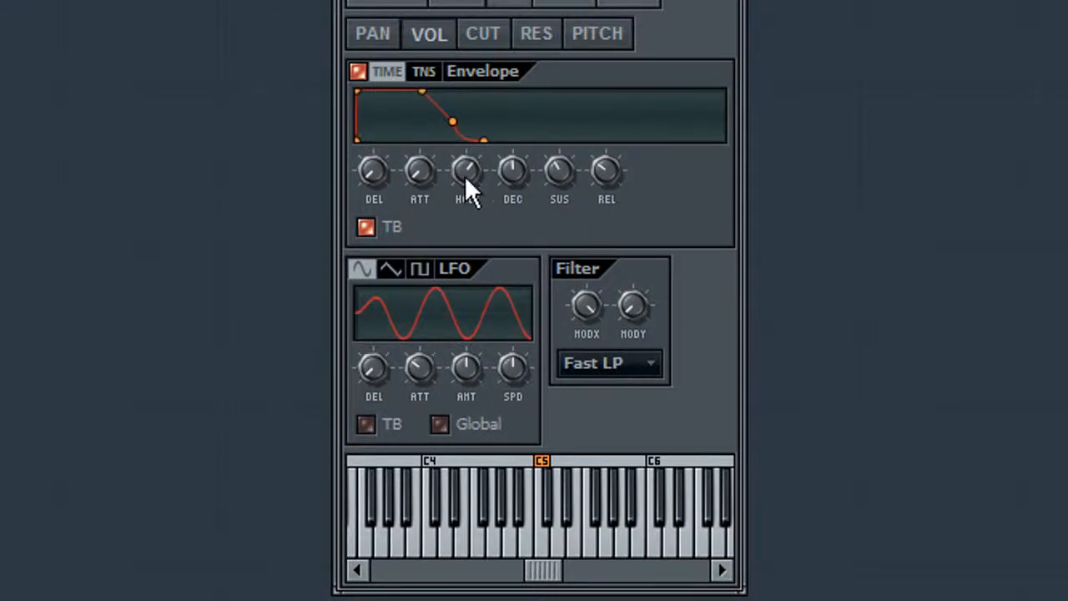
Step: Set the volume envelope's hold to one of the preset step lengths
right_click(466, 175)
mouse_move(664, 219)
left_click(754, 282)
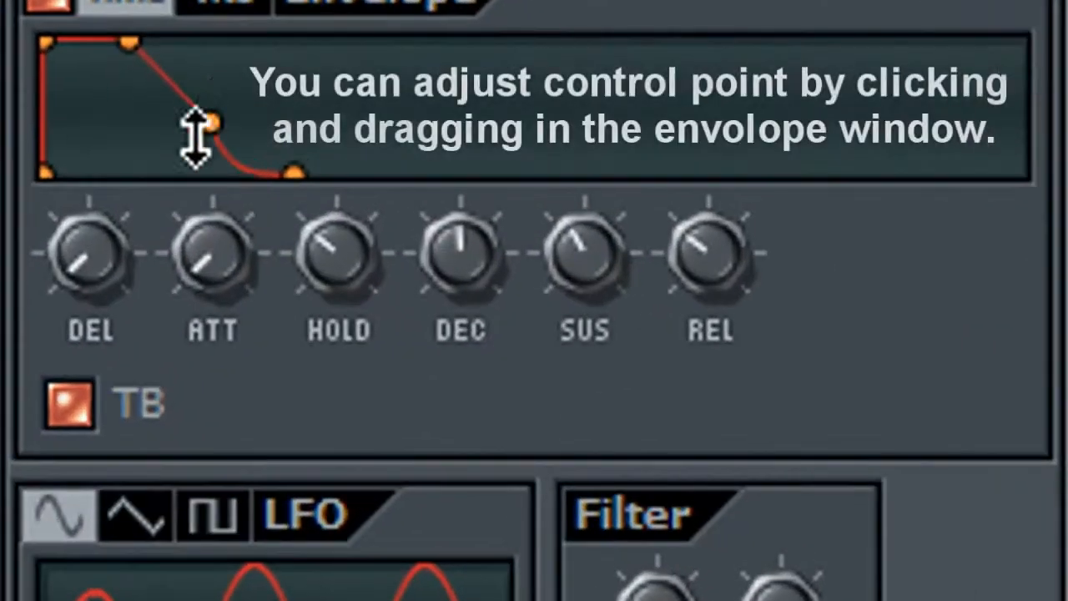
Step: Move the decay point in the volume envelope graph and turn decay, sustain and release down to the minimum
left_click_drag(192, 95, 253, 8)
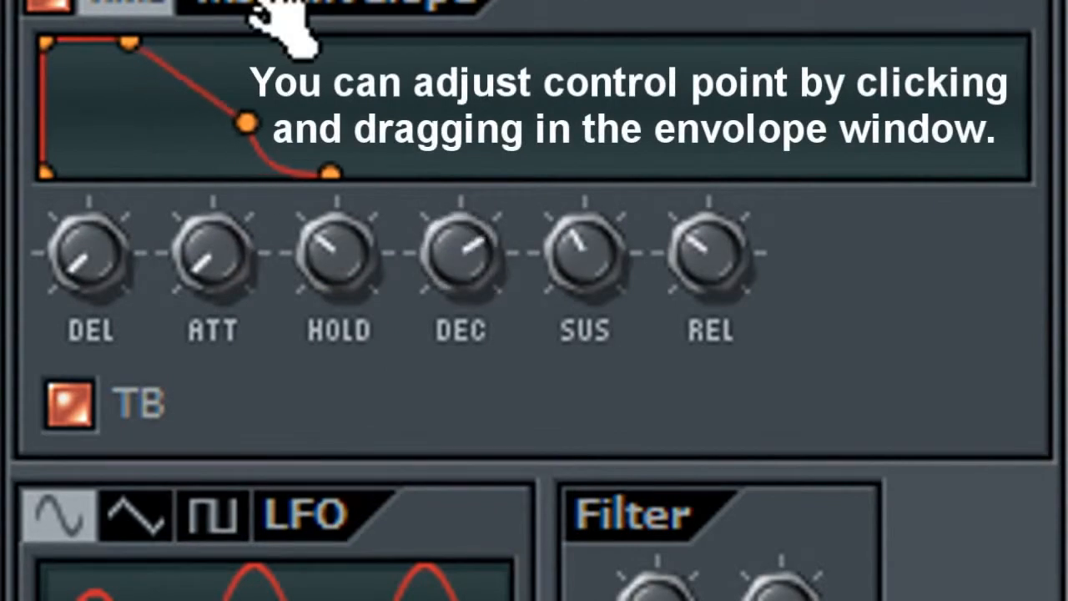
left_click_drag(262, 119, 221, 123)
left_click_drag(461, 244, 461, 252)
left_click_drag(576, 250, 576, 284)
left_click_drag(434, 245, 434, 288)
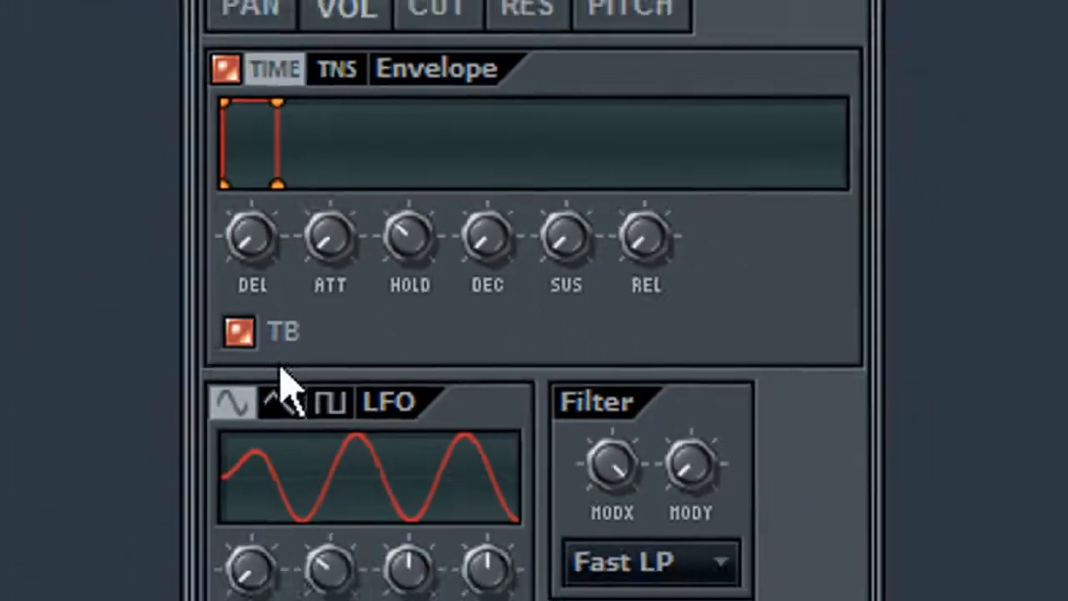
Step: Audition a note, then play and stop the pattern to hear the hold-only volume envelope
key("q")
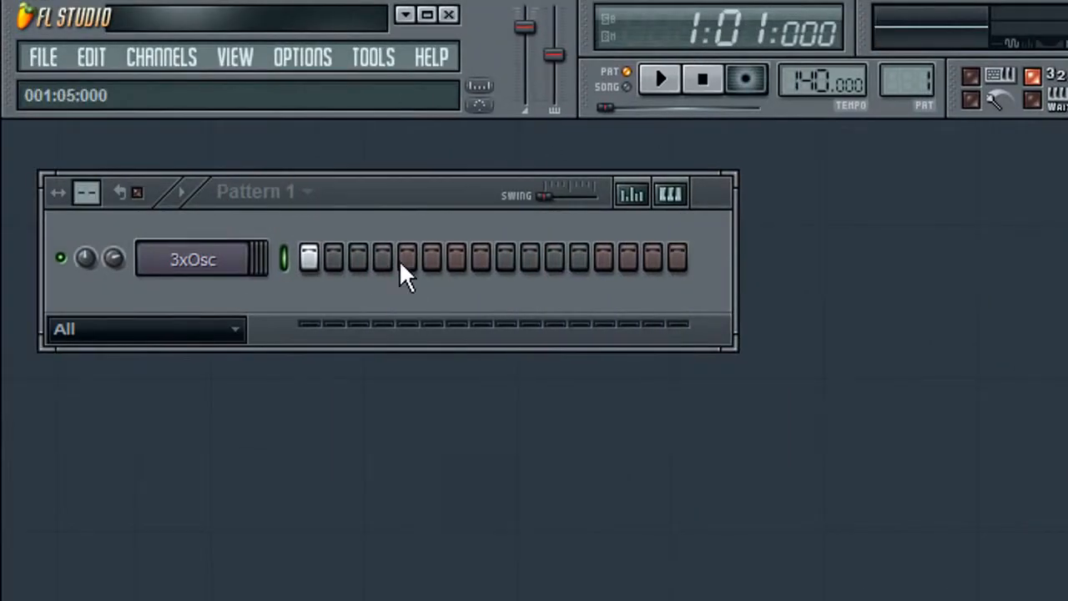
left_click(663, 82)
left_click(706, 85)
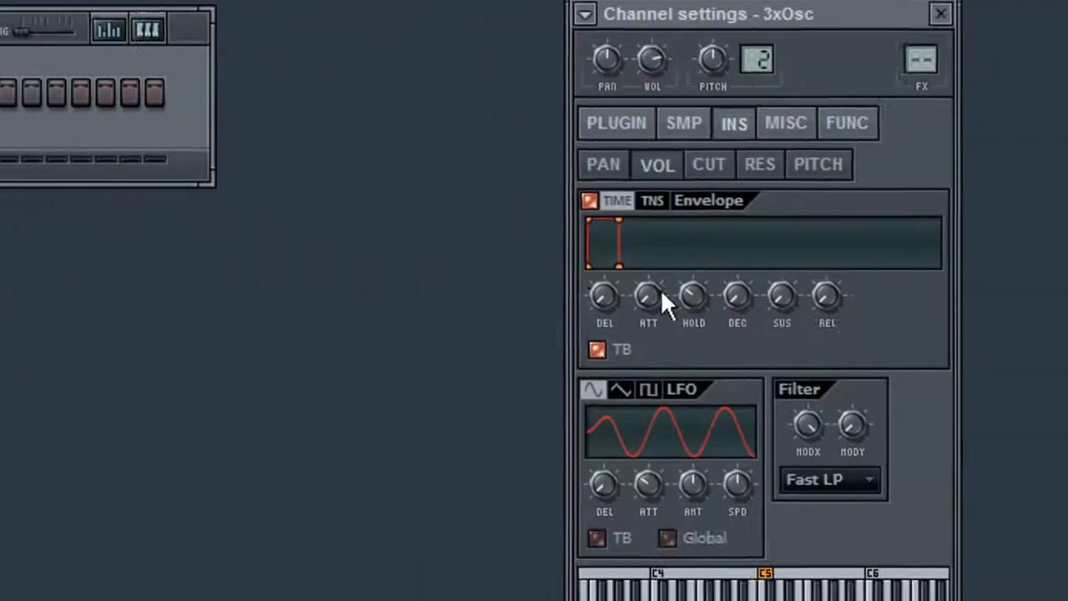
Step: Set the volume envelope's hold to the preset of 8 steps and audition a note
right_click(459, 219)
mouse_move(608, 267)
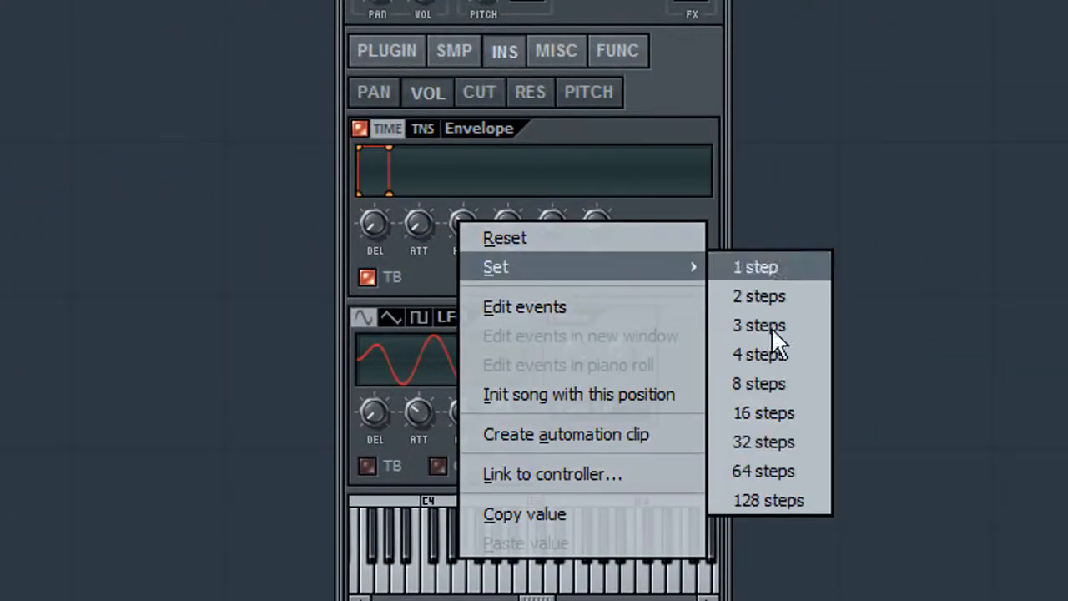
left_click(766, 393)
key("q")
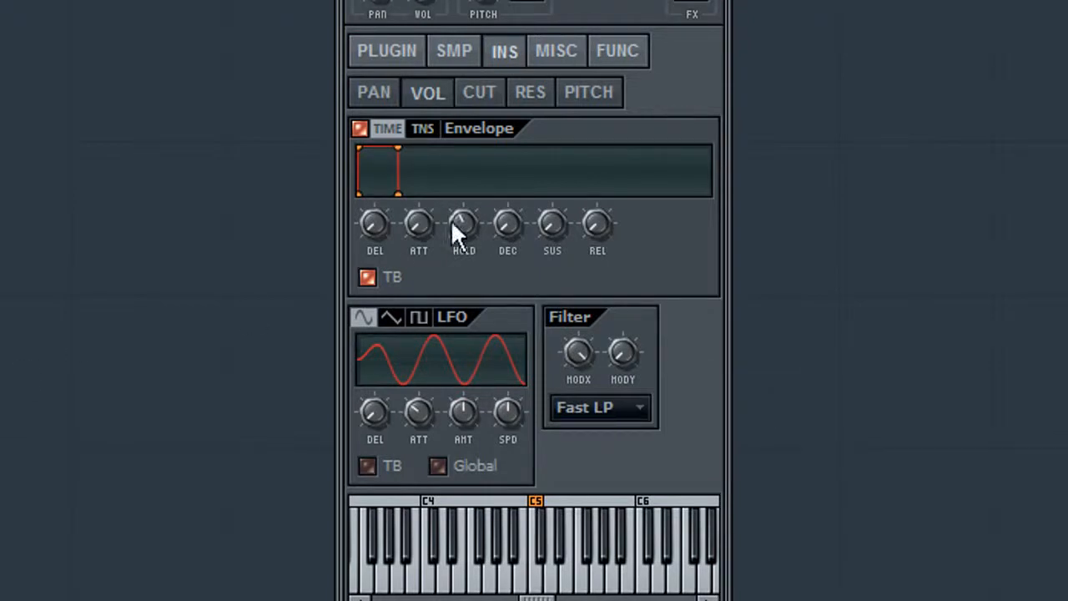
Step: Set the volume envelope's decay to 4 steps, then play and stop the pattern to hear it
mouse_move(511, 223)
left_mouse_down()
mouse_move(511, 200)
mouse_move(511, 220)
left_mouse_up()
right_click(506, 222)
mouse_move(615, 269)
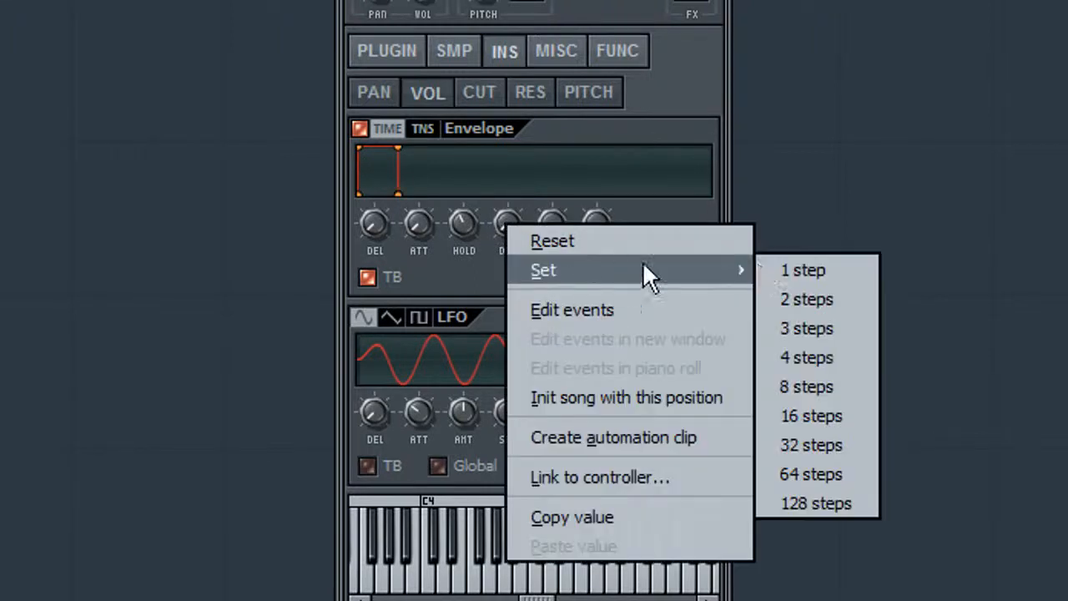
left_click(796, 360)
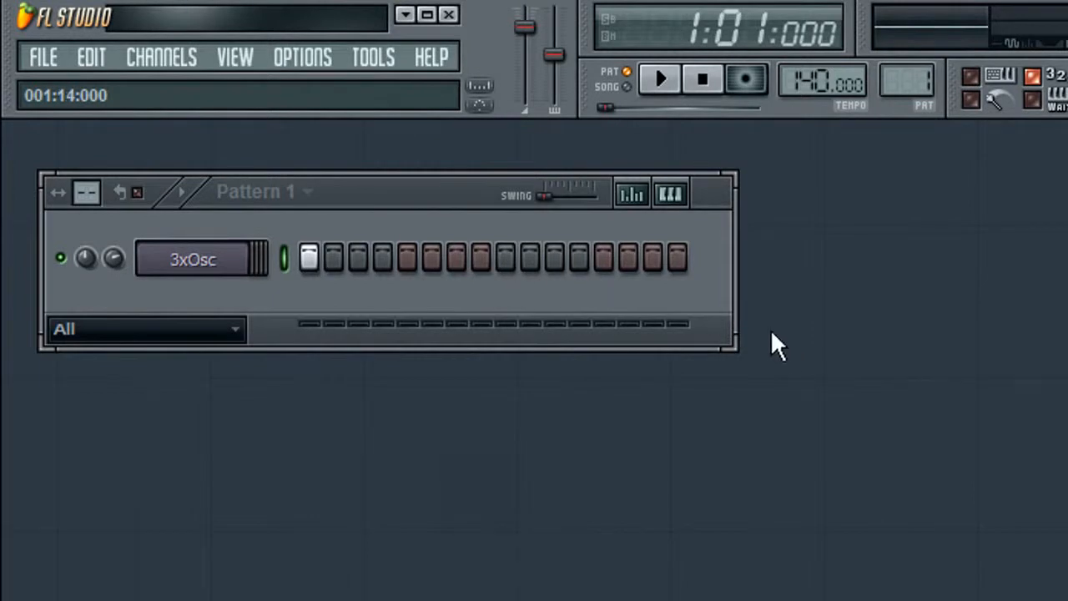
left_click(660, 80)
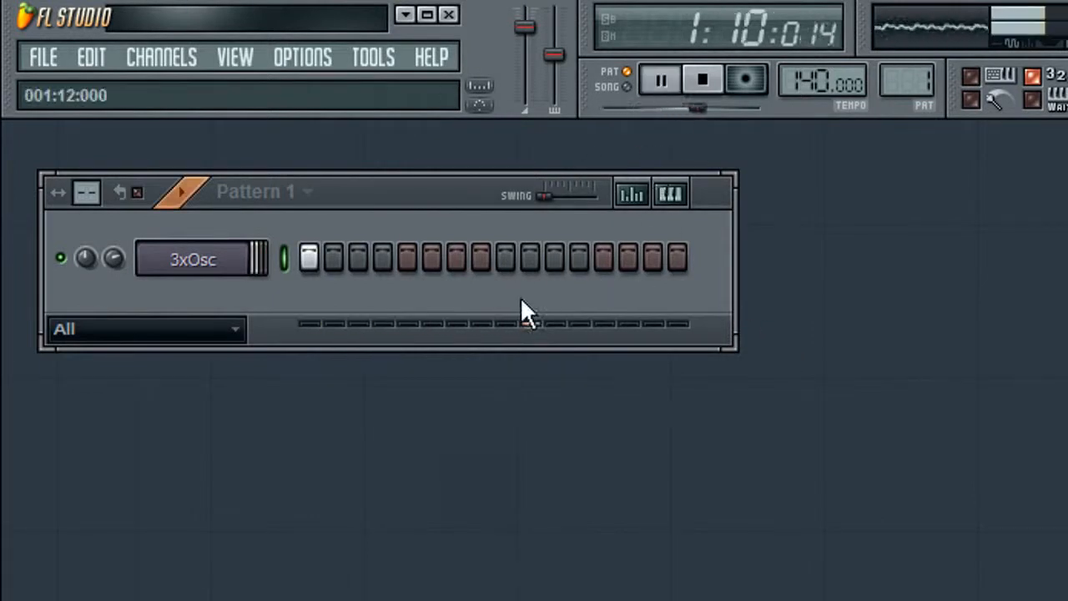
left_click(706, 87)
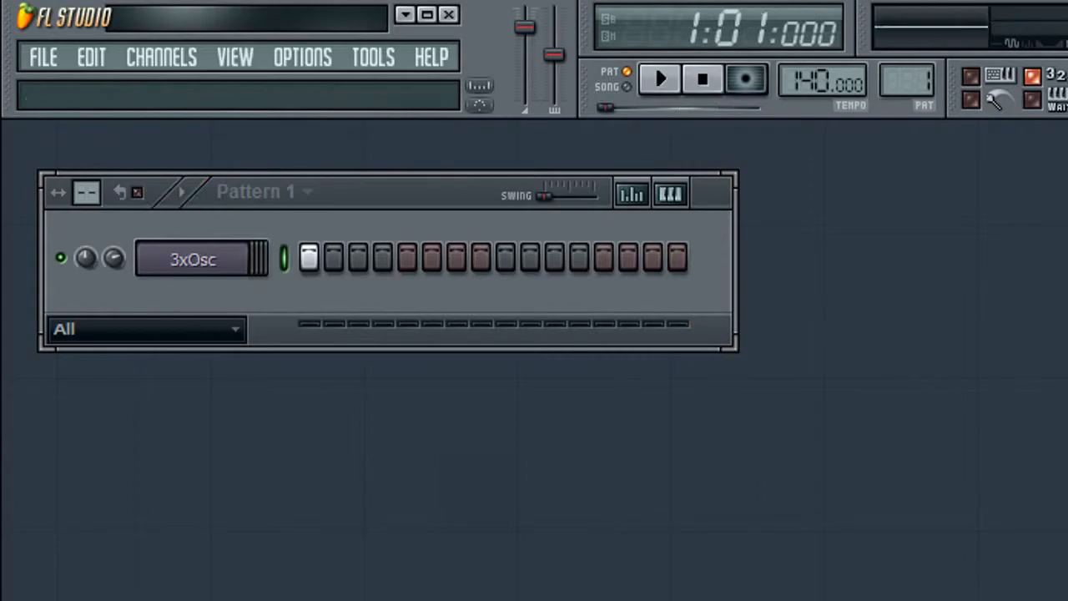
Step: Set the volume envelope's decay to 8 steps and play it back
right_click(705, 287)
mouse_move(709, 279)
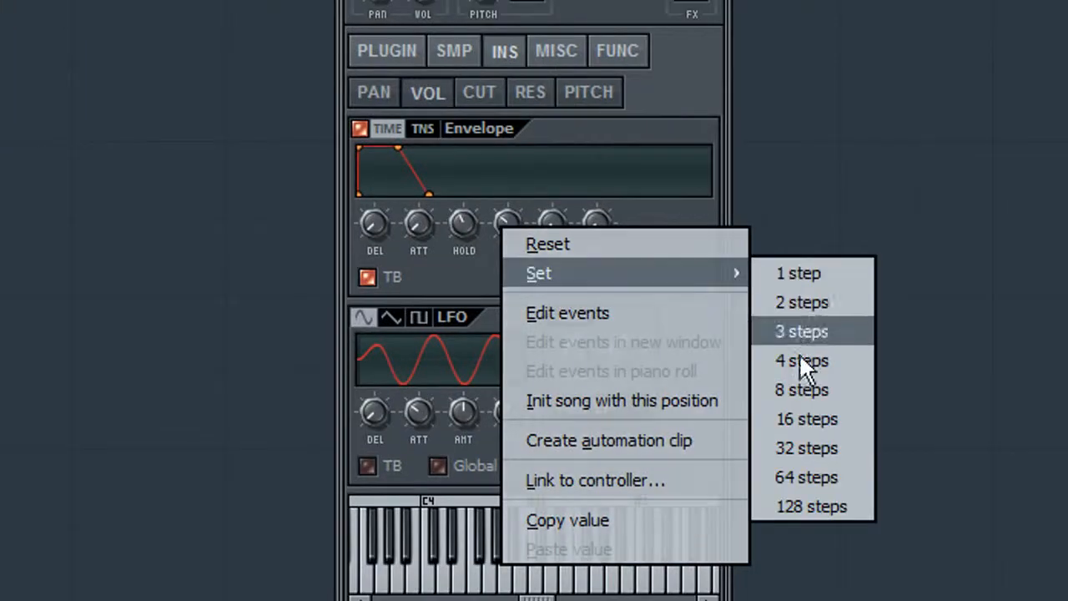
left_click(805, 388)
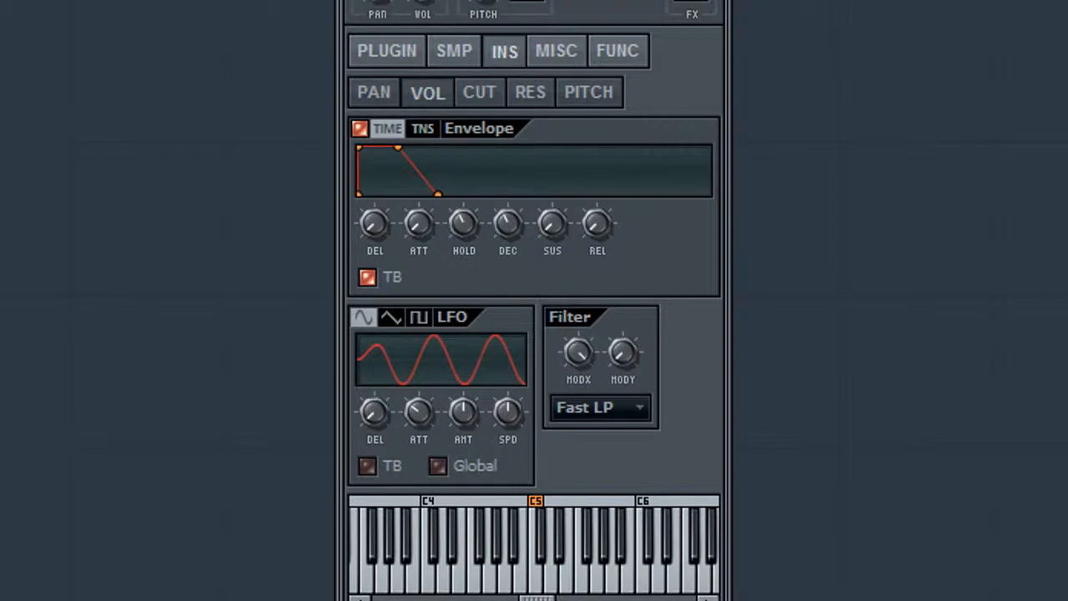
key("space")
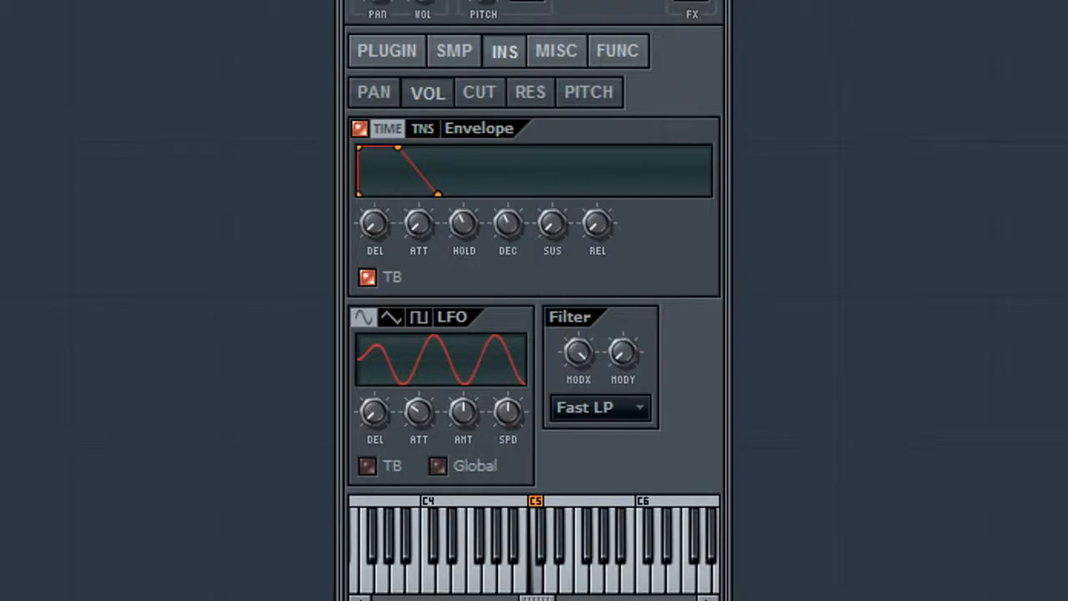
Step: Turn the volume envelope's sustain up to the maximum and back down to the minimum
left_click_drag(554, 220, 554, 125)
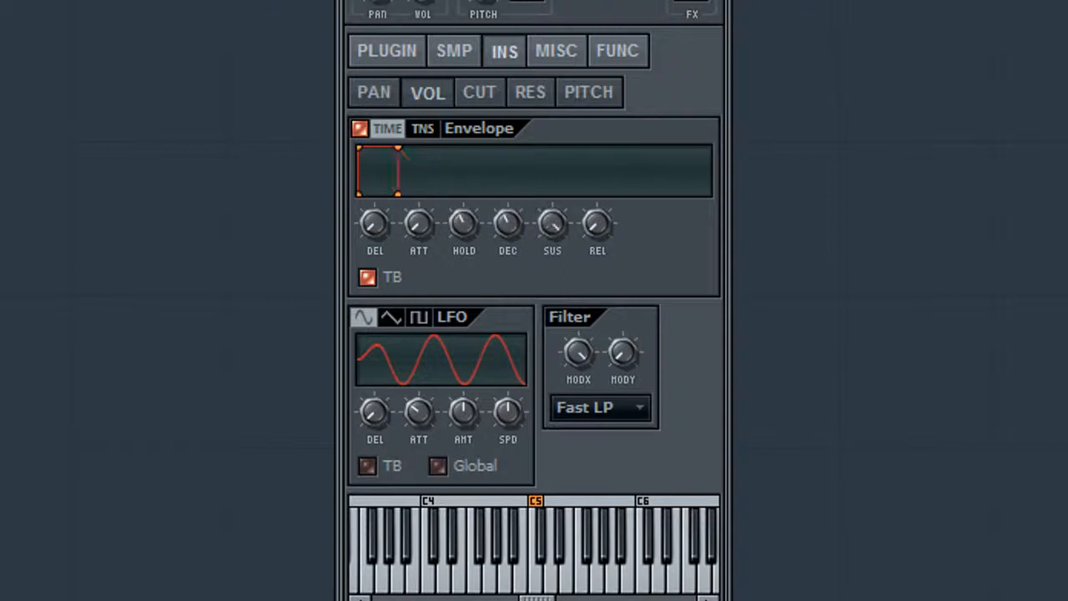
mouse_move(553, 223)
left_mouse_down()
mouse_move(554, 318)
mouse_move(553, 223)
left_mouse_up()
left_click_drag(553, 223, 553, 318)
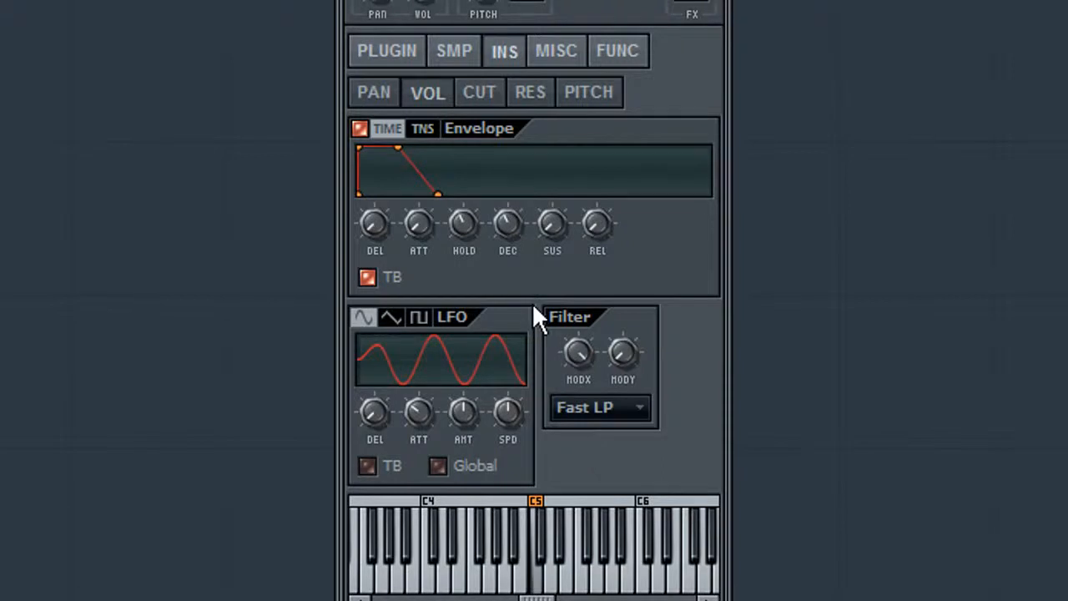
Step: Turn the volume envelope's decay down to the minimum and set its hold to 2 steps
left_click_drag(508, 224, 500, 267)
right_click(464, 218)
mouse_move(674, 267)
left_click(738, 294)
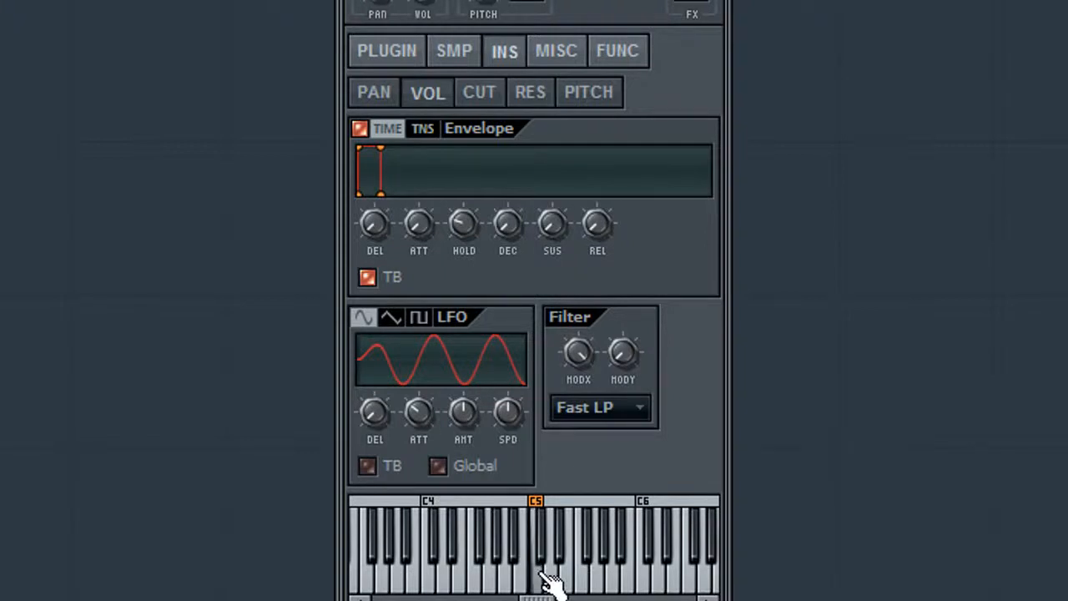
Step: Compare the C5 note with the volume envelope's sustain at maximum and at minimum, leaving sustain at the minimum
left_click_drag(554, 227, 555, 143)
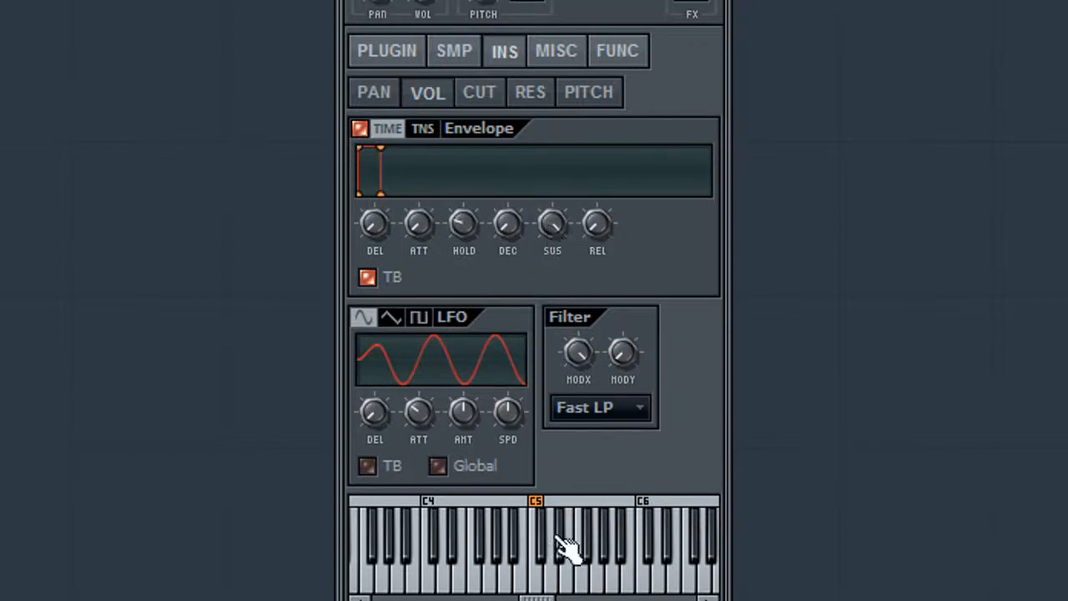
left_click(535, 576)
left_click(541, 583)
mouse_move(550, 224)
left_mouse_down()
mouse_move(555, 245)
mouse_move(549, 233)
left_mouse_up()
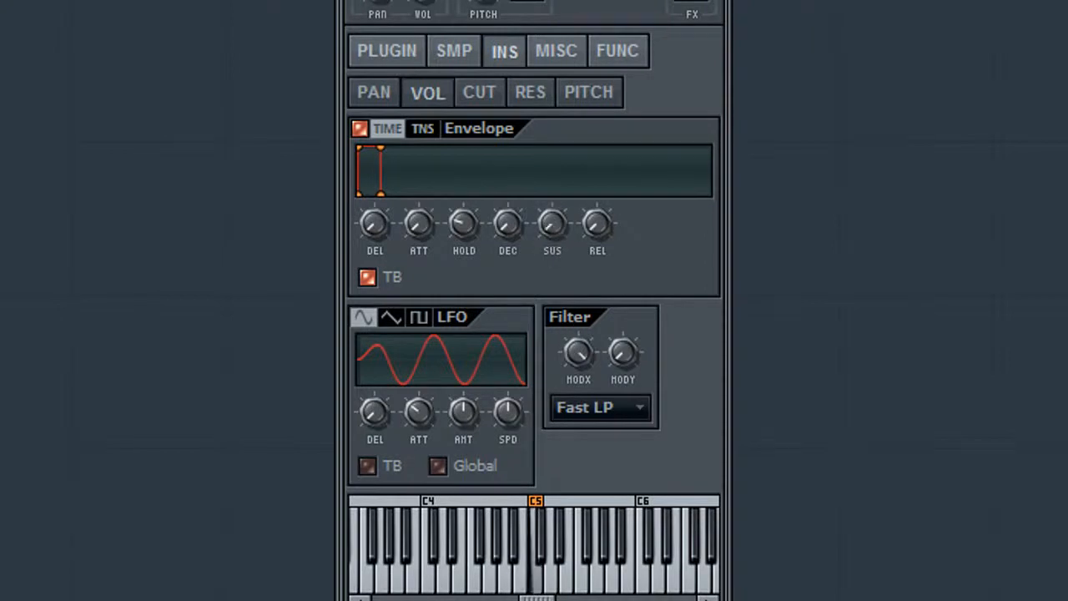
left_click_drag(546, 219, 545, 108)
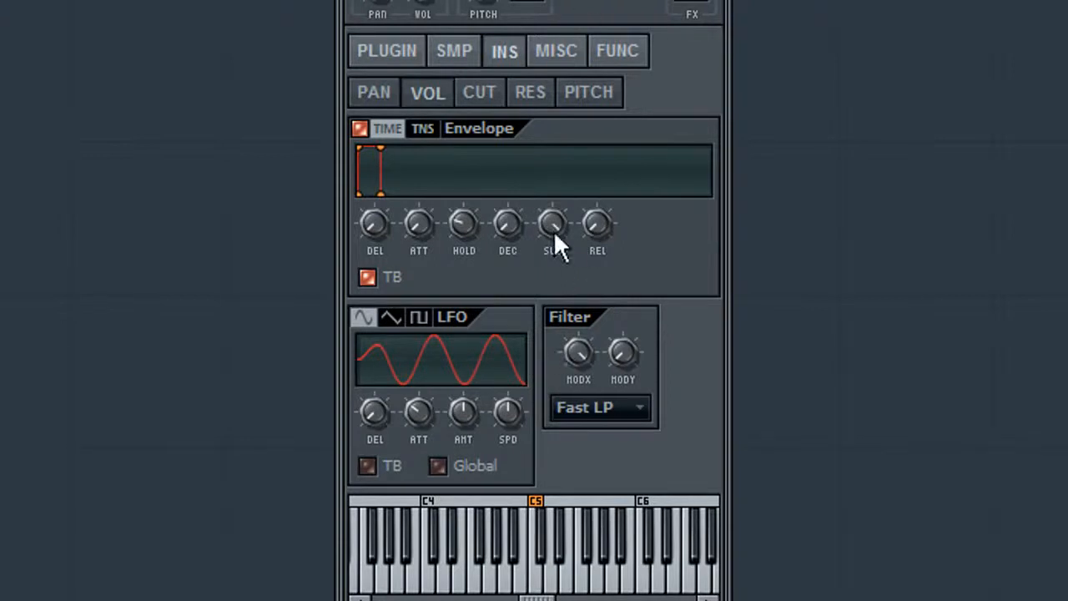
left_click_drag(551, 226, 552, 526)
Step: Raise the volume envelope's release to about its midpoint, lengthen the decay slightly and bring sustain down to the minimum
left_click_drag(595, 223, 613, 46)
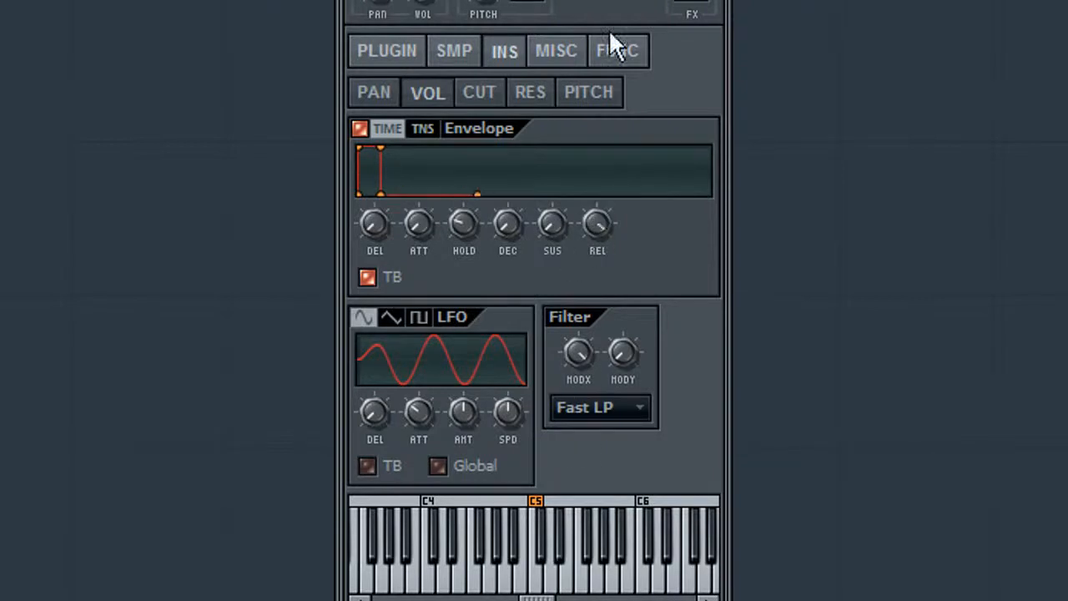
left_click_drag(596, 223, 596, 184)
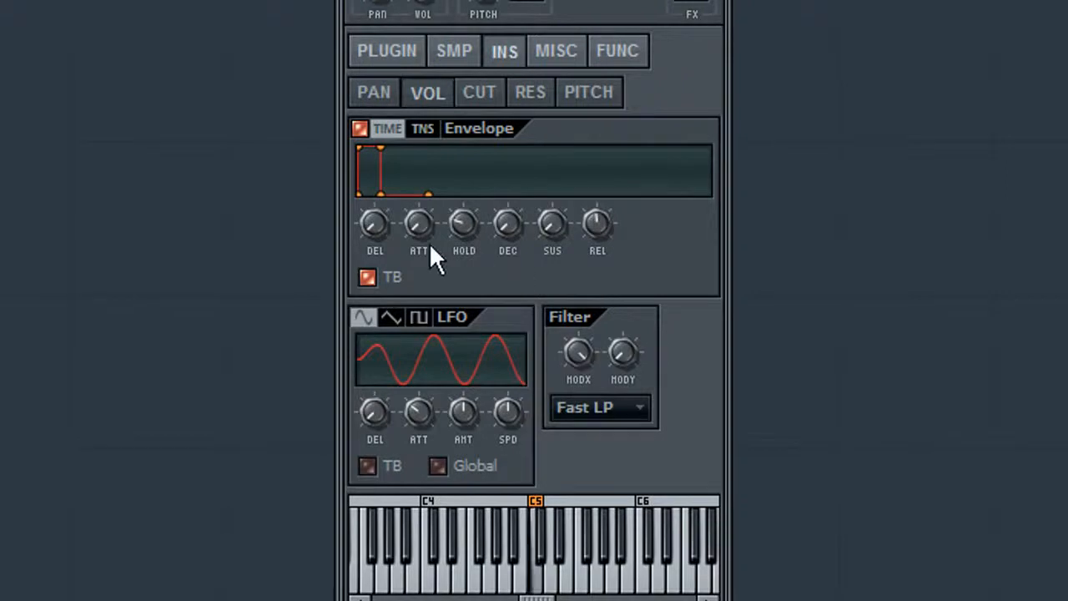
left_click_drag(508, 223, 543, 163)
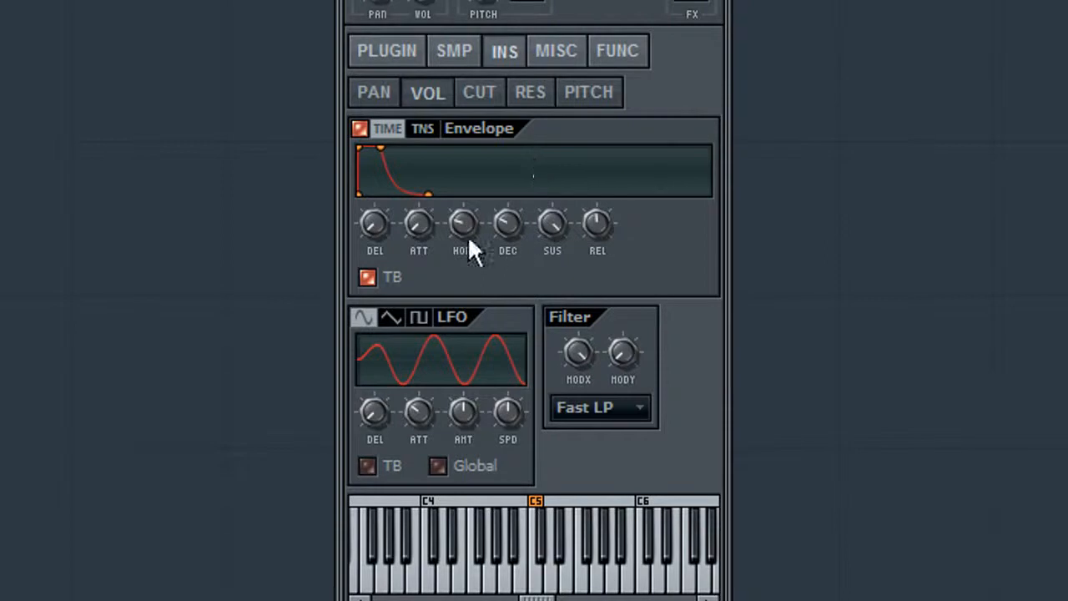
left_click_drag(552, 221, 551, 433)
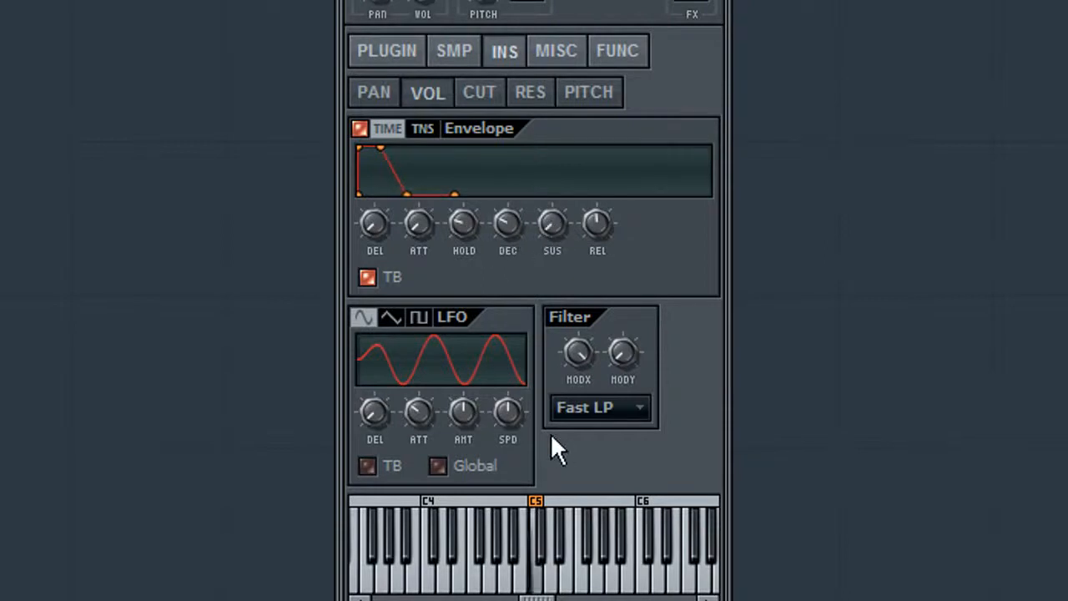
Step: Set the volume envelope's decay to about its midpoint, turn release down to the minimum and audition the C5 note
left_click_drag(507, 222, 425, 289)
left_click_drag(508, 223, 508, 180)
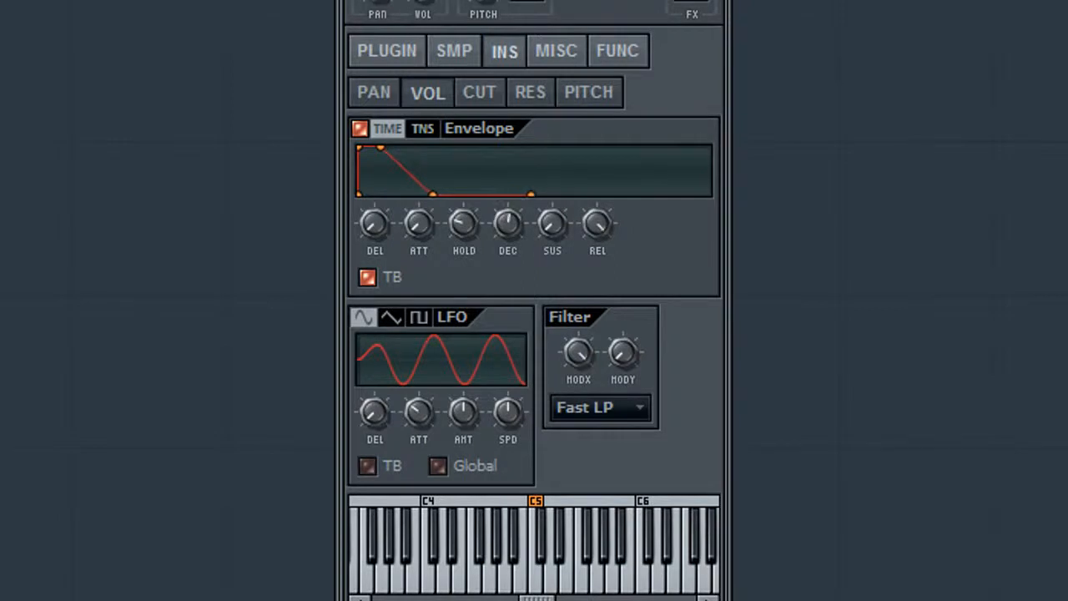
left_click_drag(595, 218, 569, 364)
left_click(541, 584)
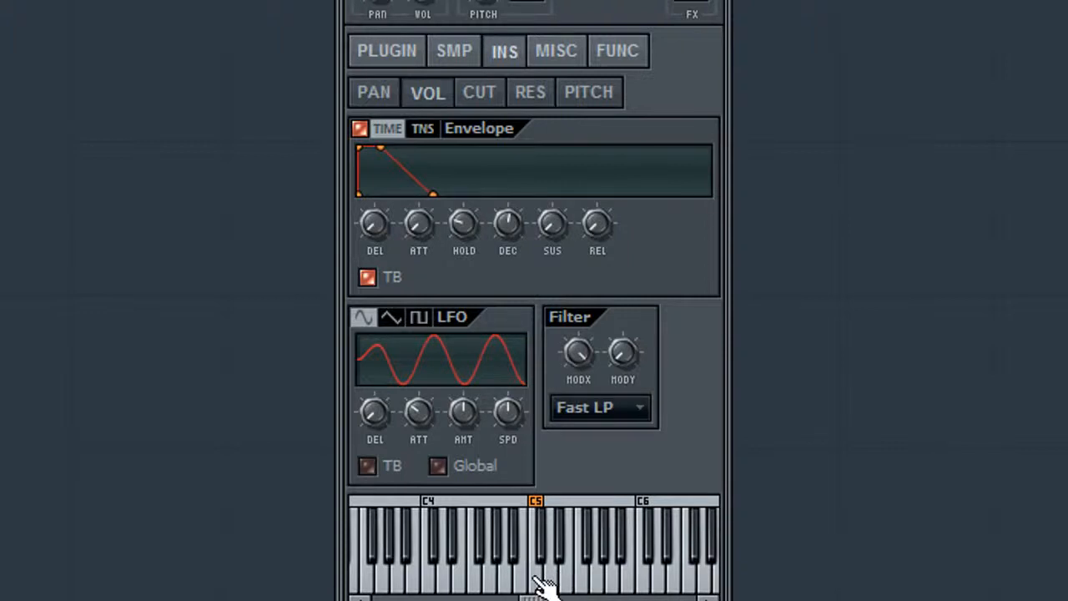
left_click(541, 584)
Step: Raise the volume envelope's release to about its midpoint, audition the C5 note and return release to the minimum
left_click_drag(599, 225, 600, 204)
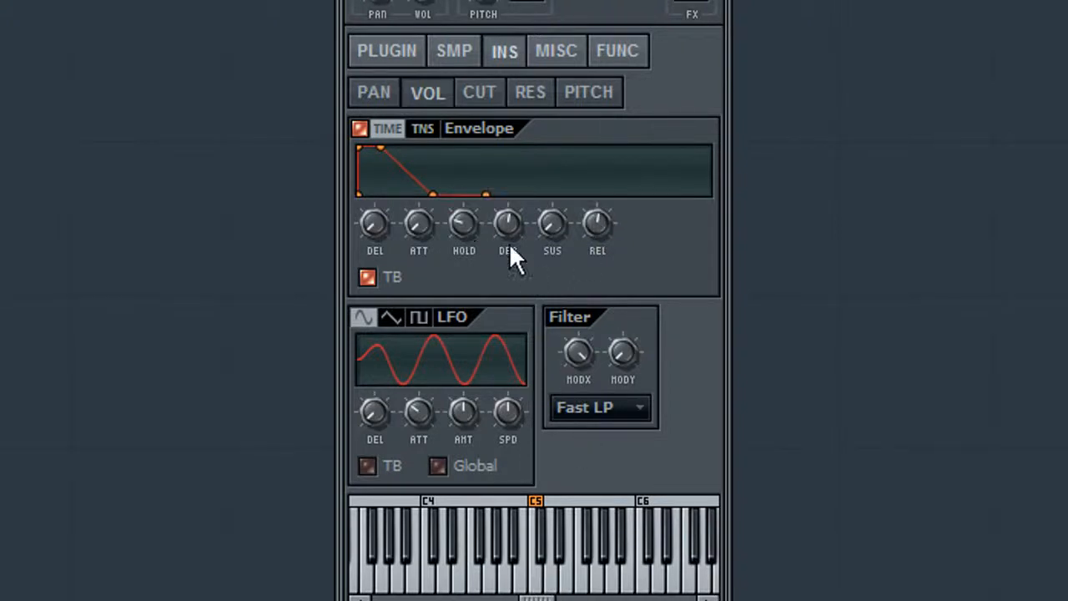
left_click(540, 576)
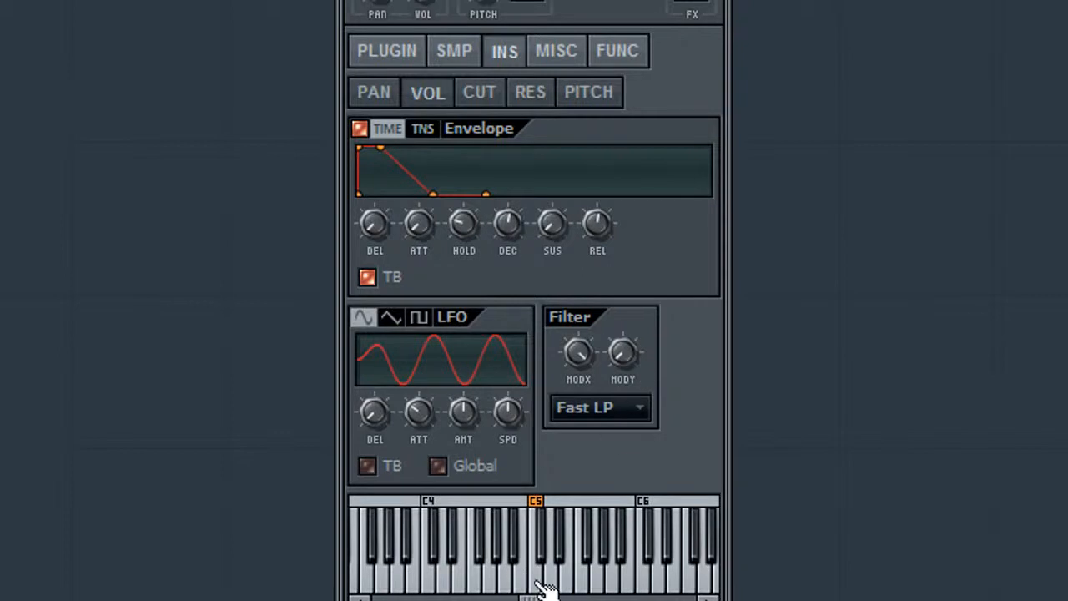
left_click_drag(597, 223, 597, 204)
left_click_drag(599, 232, 599, 267)
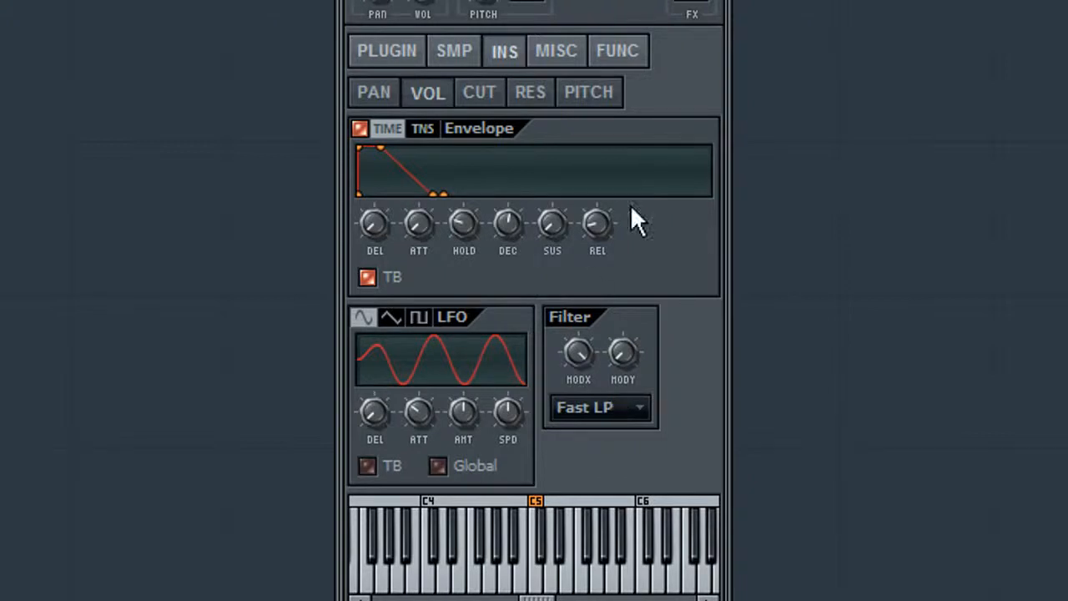
left_click_drag(596, 225, 596, 250)
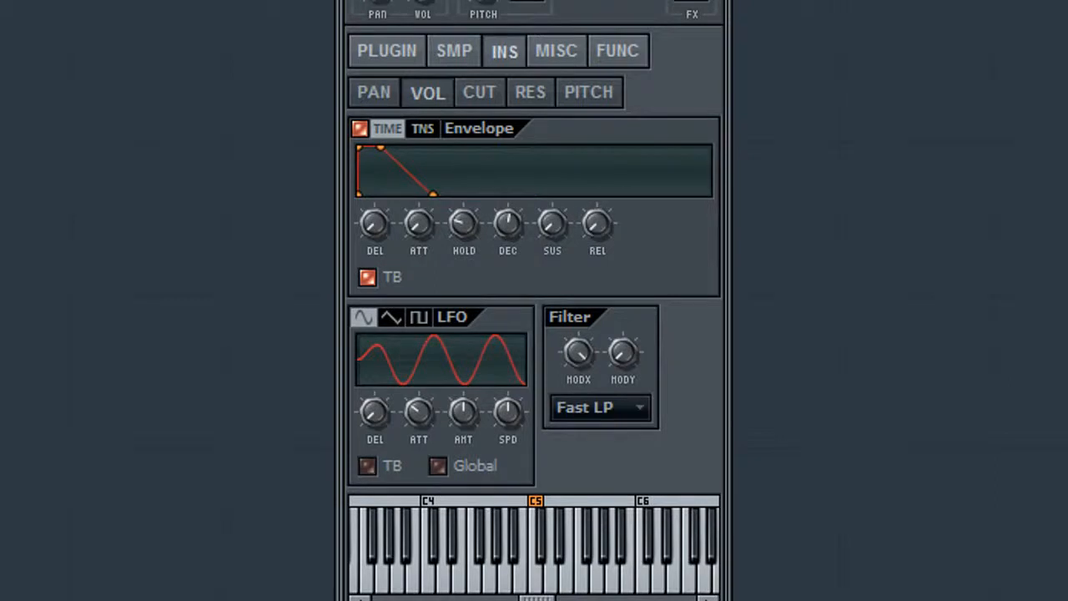
Step: Compare the instrument pages for panning, cutoff, resonance and pitch, and return to the volume envelope
left_click(479, 93)
left_click(529, 94)
left_click(593, 89)
left_click(524, 94)
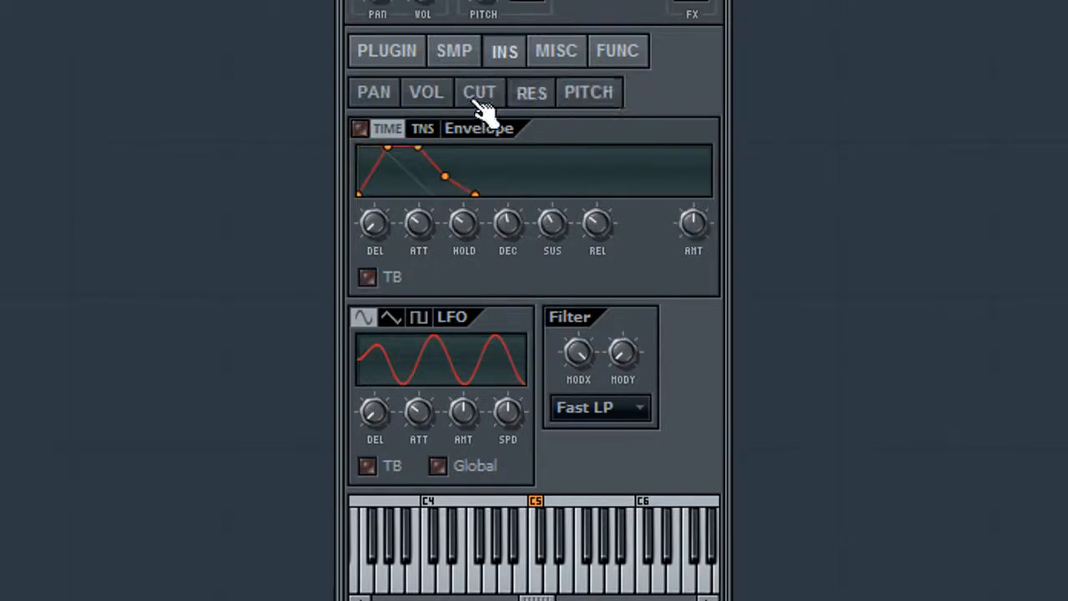
left_click(372, 98)
left_click(424, 93)
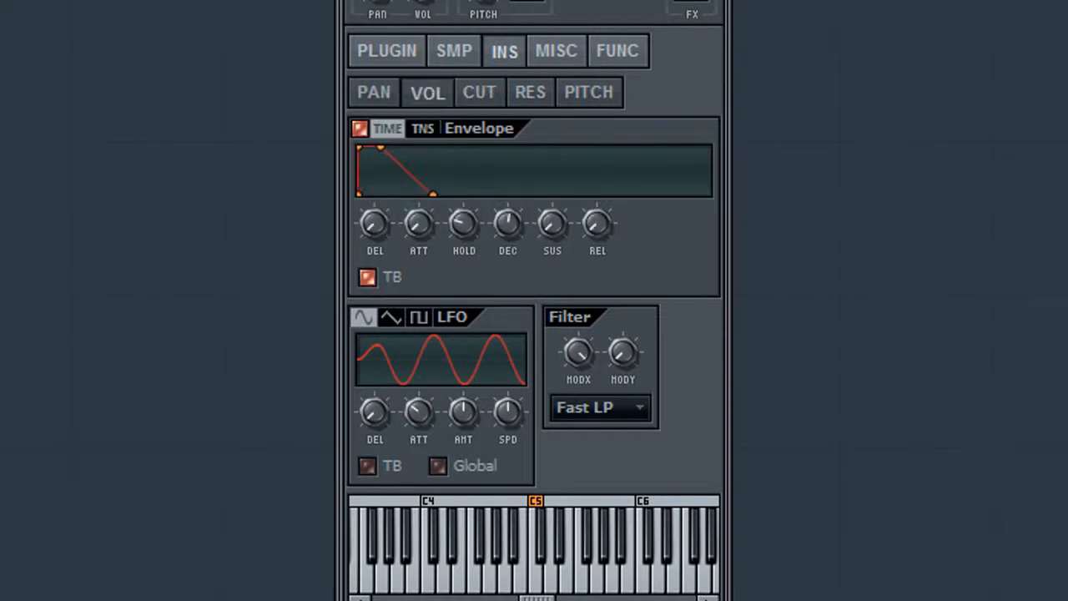
left_click(375, 93)
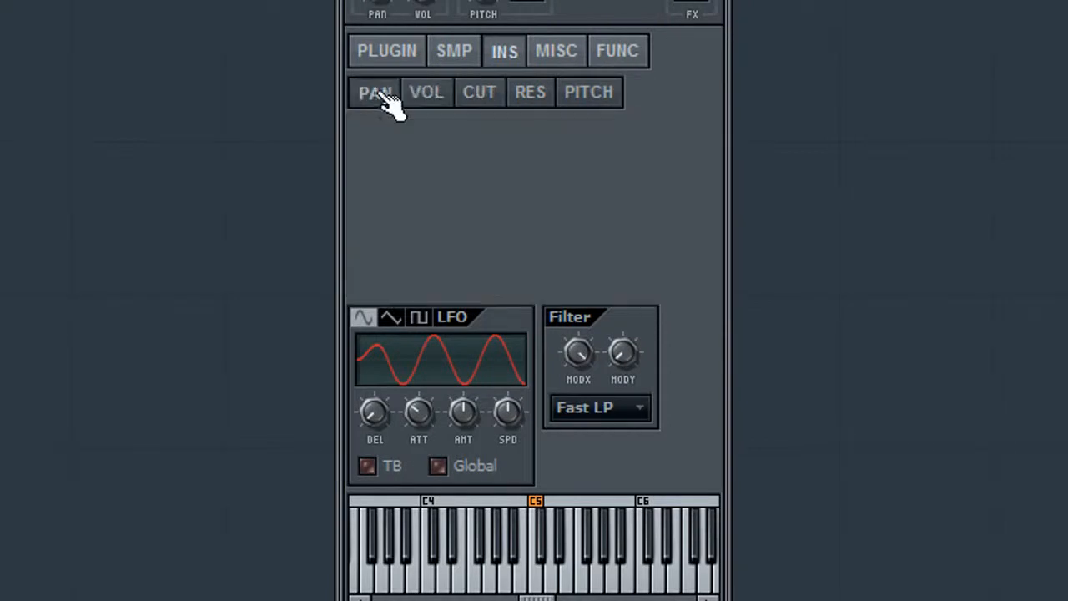
left_click(494, 94)
left_click(532, 97)
left_click(589, 93)
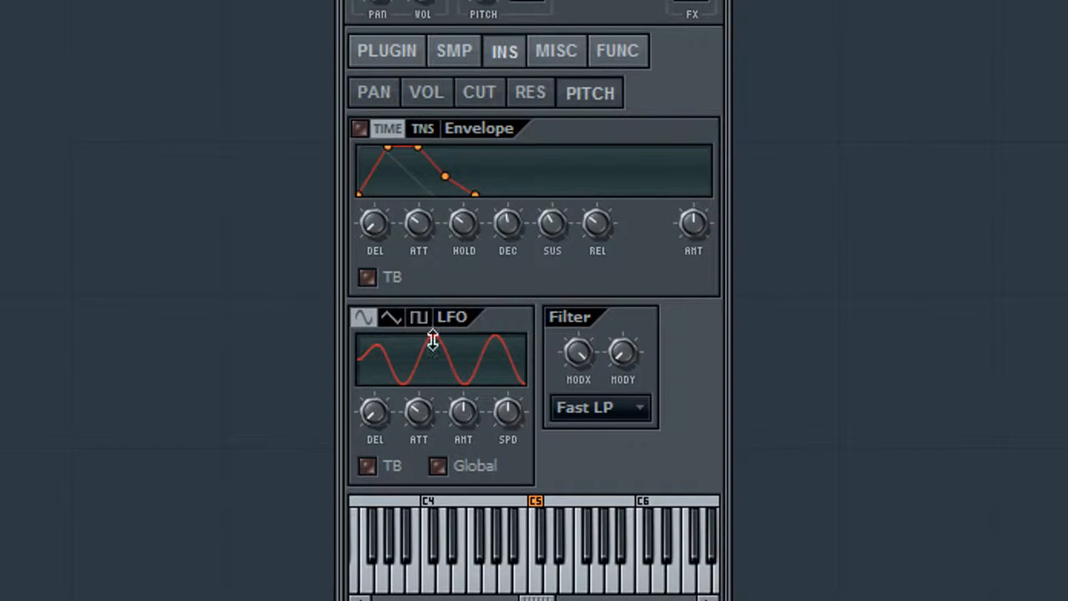
left_click(374, 94)
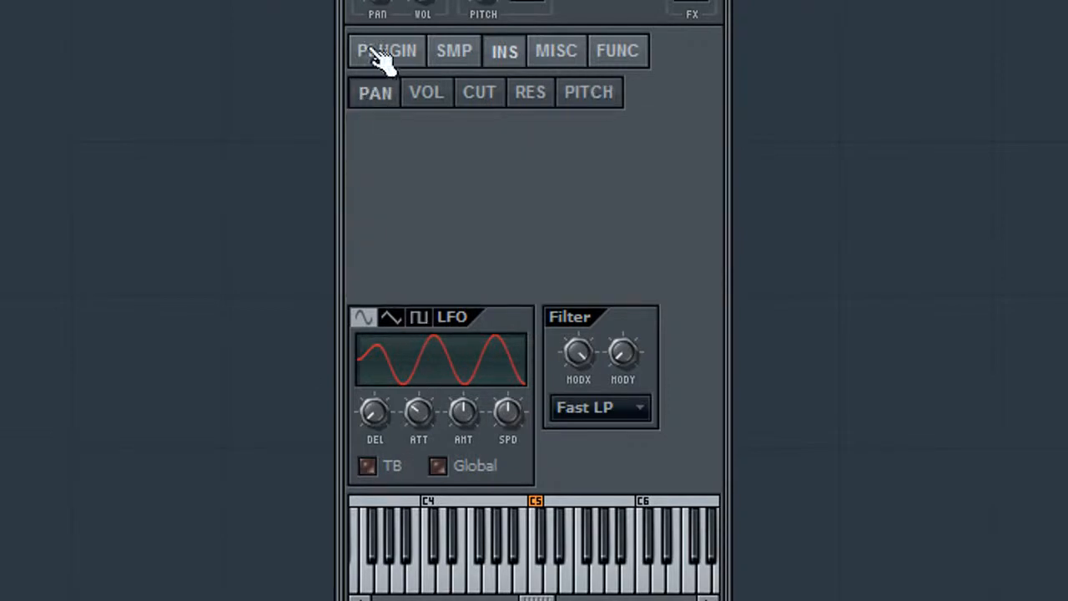
left_click(427, 93)
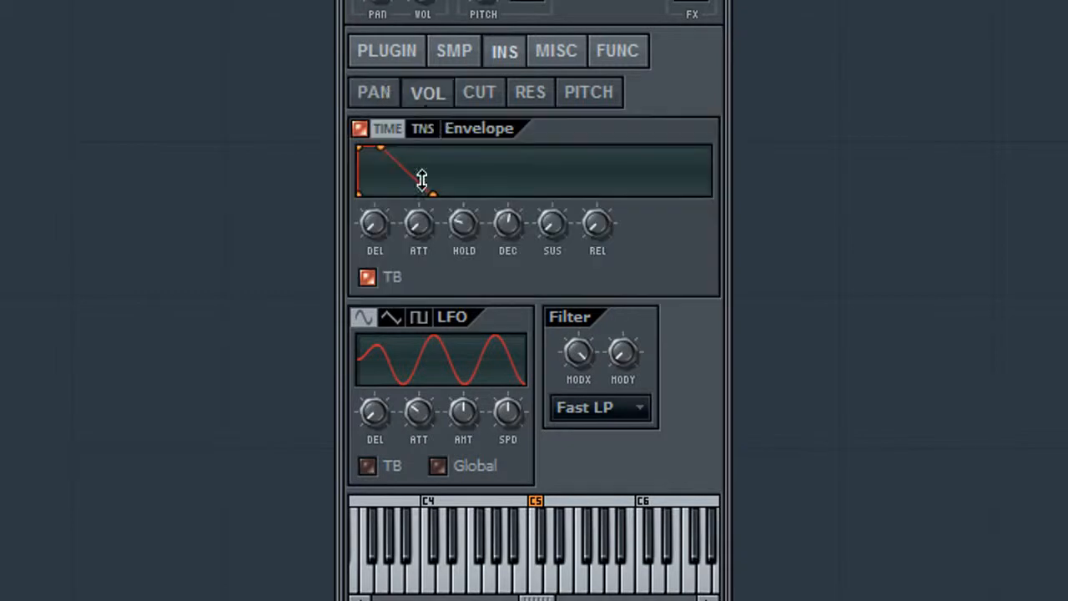
Step: Set the volume envelope's hold to 8 steps and its decay to 4 steps
left_click_drag(463, 224, 463, 201)
right_click(462, 226)
mouse_move(556, 279)
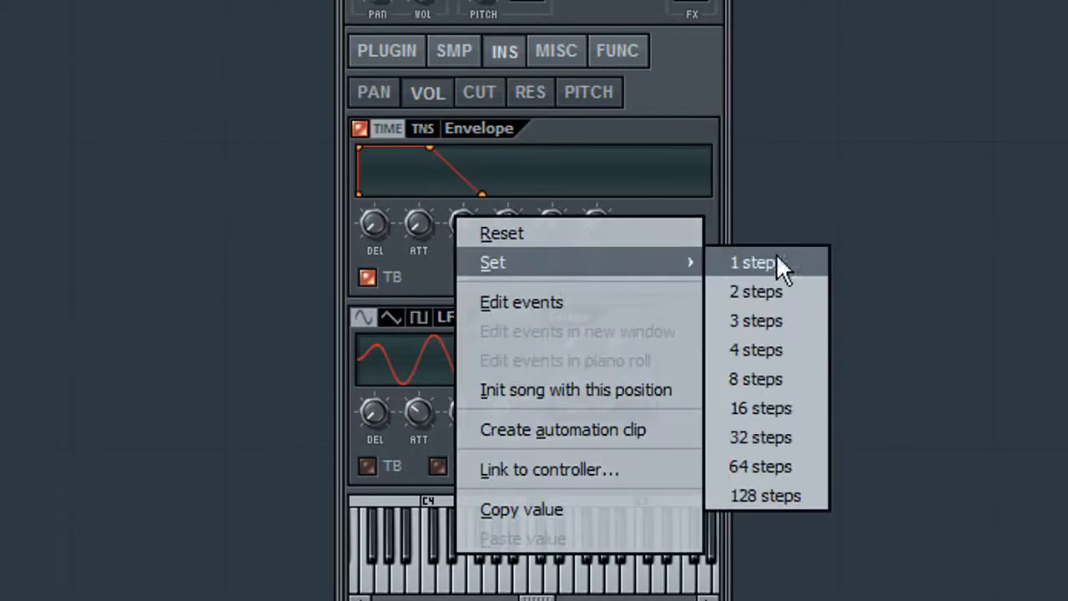
left_click(769, 376)
right_click(497, 224)
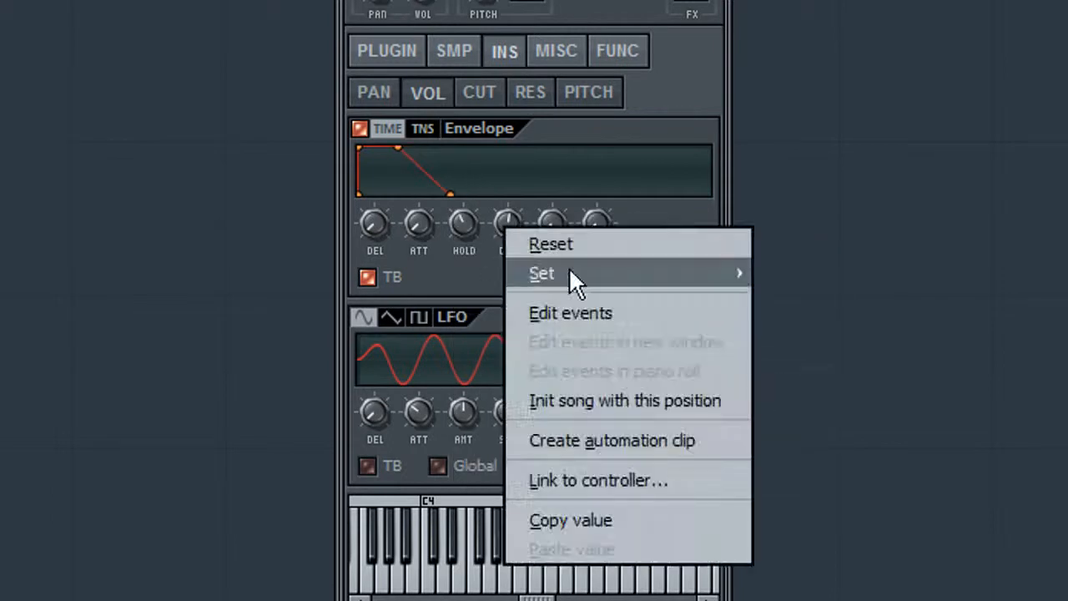
left_click(801, 361)
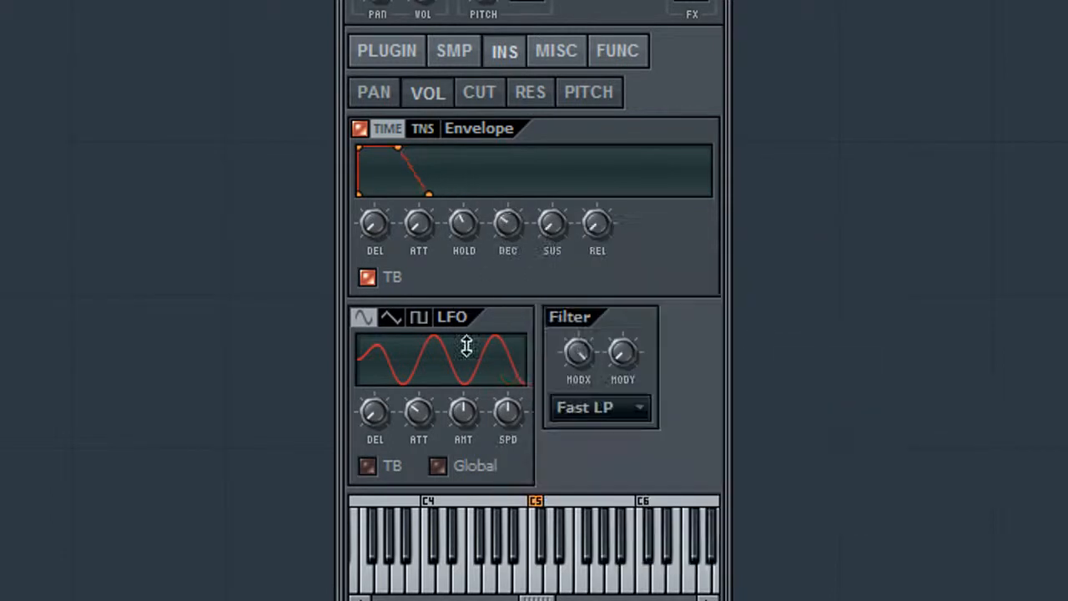
Step: Set the volume envelope's attack to 2 steps and audition the C5 note
left_click_drag(415, 221, 414, 213)
right_click(414, 215)
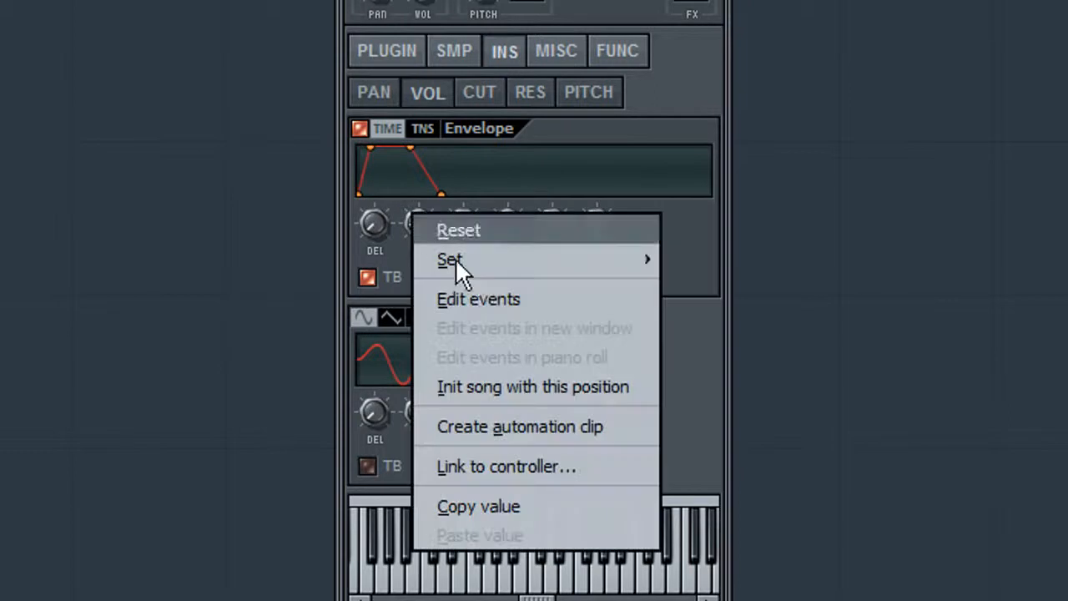
mouse_move(511, 261)
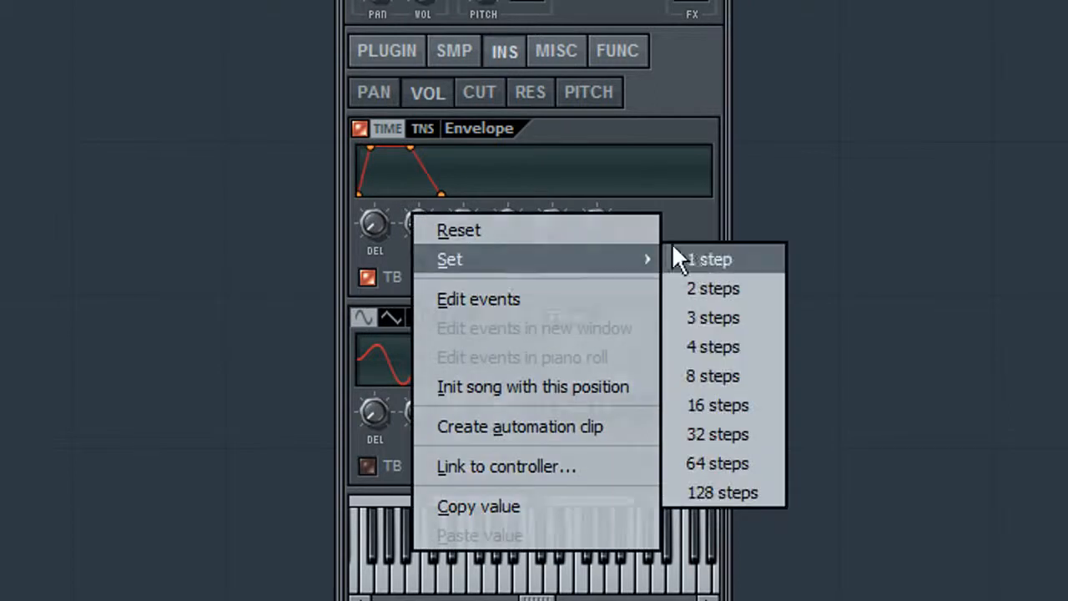
left_click(693, 288)
key("q")
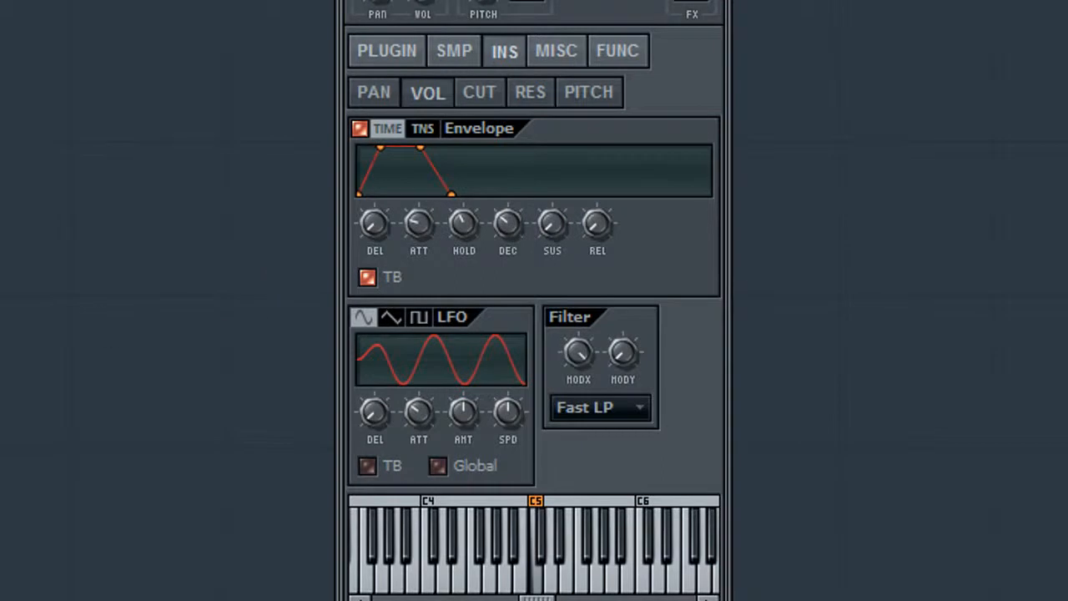
Step: Raise the volume envelope's sustain to the maximum, lengthen decay and release, and audition the C5 note
left_click_drag(552, 223, 558, 92)
key("q")
left_click_drag(506, 228, 507, 210)
left_click_drag(598, 225, 597, 189)
key("q")
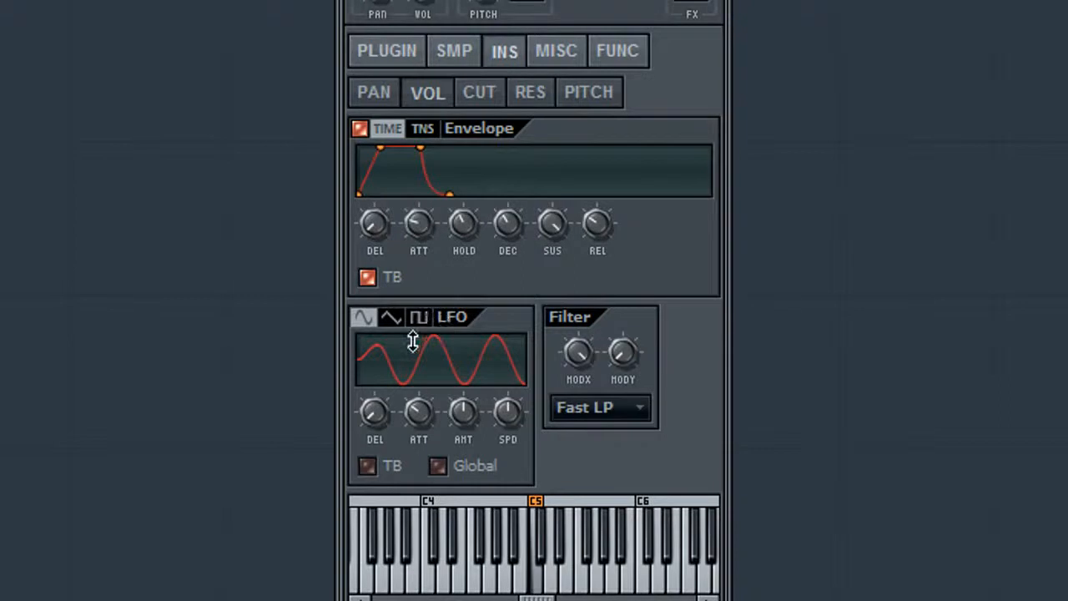
key("q")
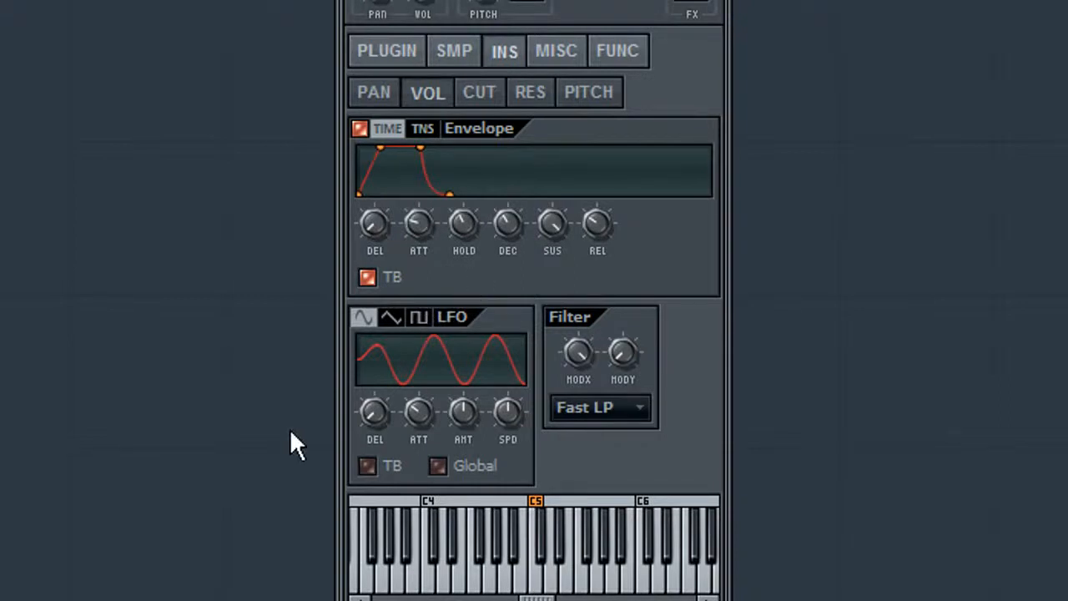
Step: Examine the LFO delay on the panning page, and return to the volume page to examine the envelope's delay
left_click(375, 93)
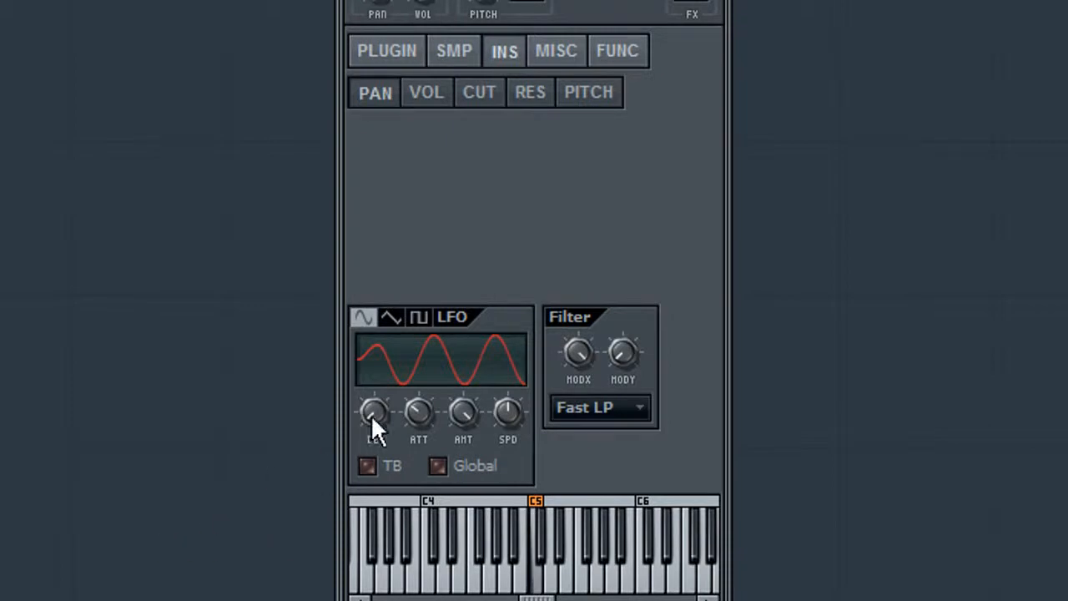
mouse_move(374, 413)
left_mouse_down()
mouse_move(374, 388)
mouse_move(374, 413)
left_mouse_up()
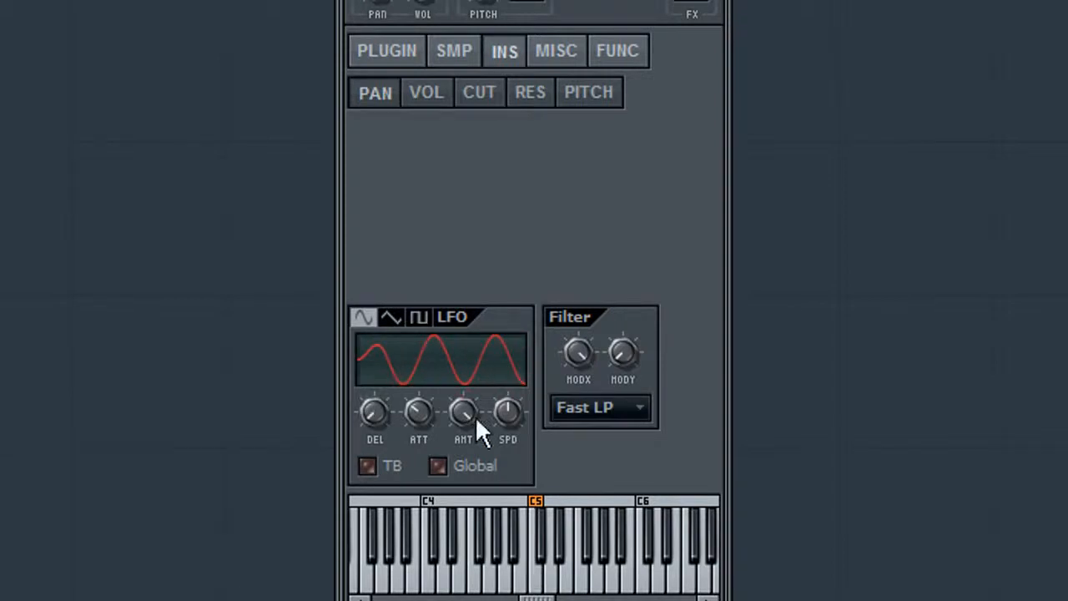
left_click(440, 99)
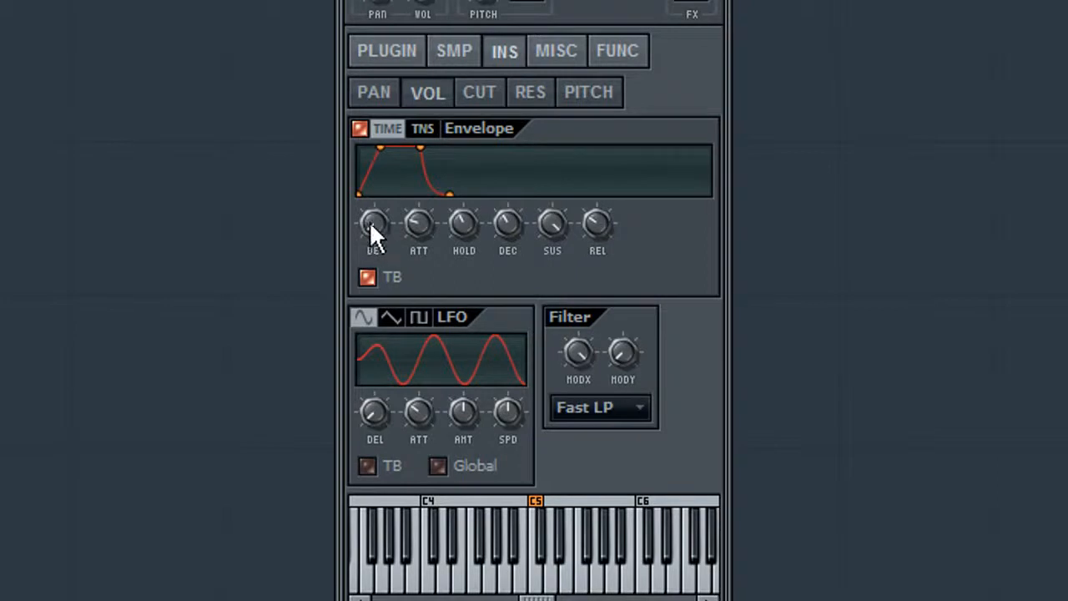
mouse_move(373, 230)
left_mouse_down()
mouse_move(373, 200)
mouse_move(373, 230)
left_mouse_up()
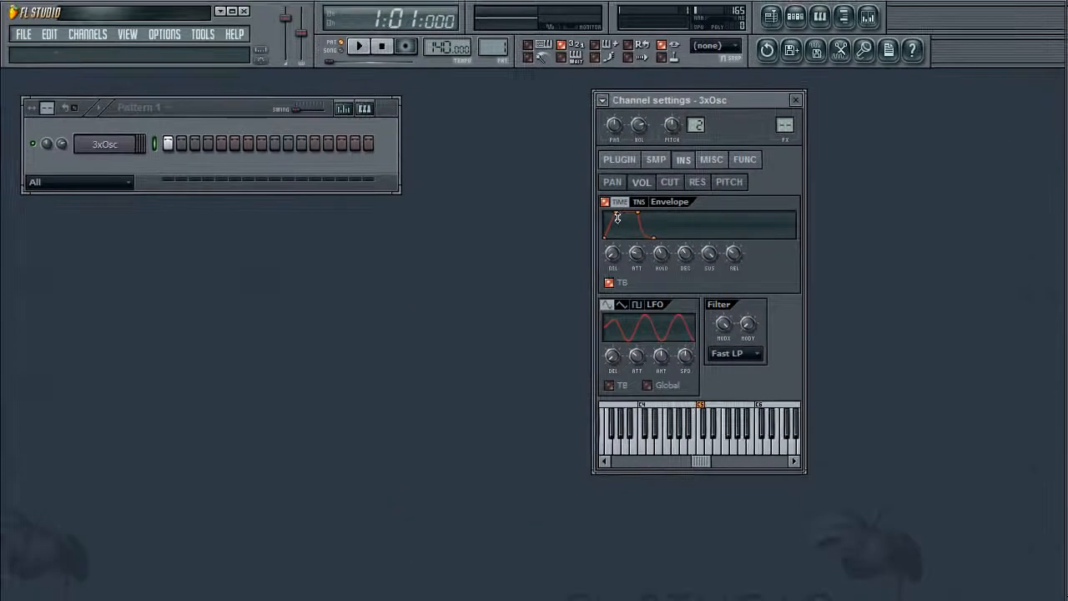
Step: Activate steps 5, 9 and 13 of the 3xOsc channel in Pattern 1
left_click(222, 143)
left_click(275, 144)
left_click(331, 144)
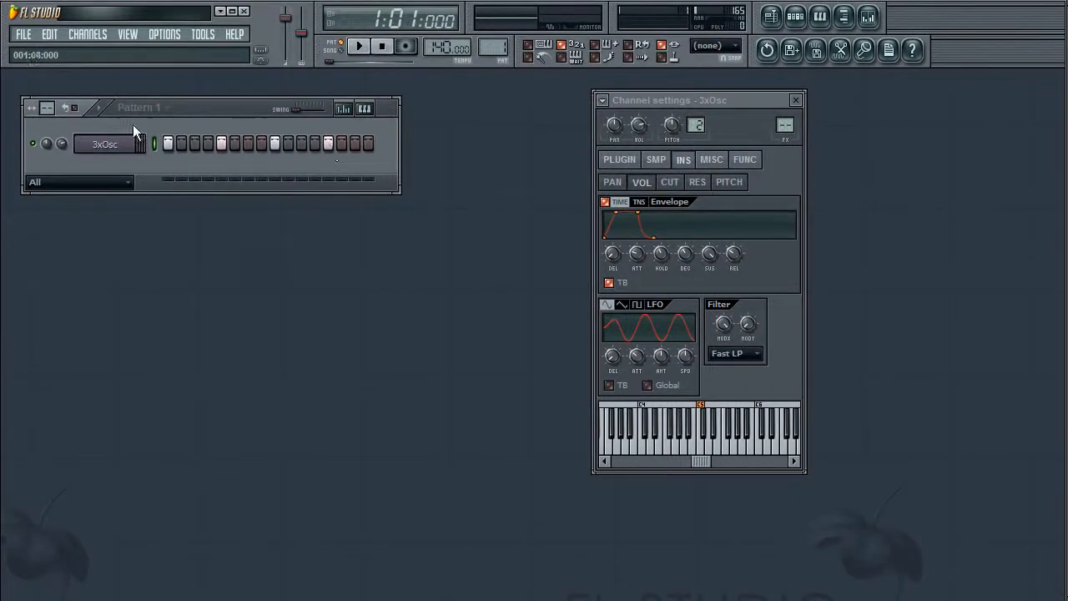
Step: Add a Fruit Kick channel and load its Punch preset
left_click(88, 34)
mouse_move(117, 51)
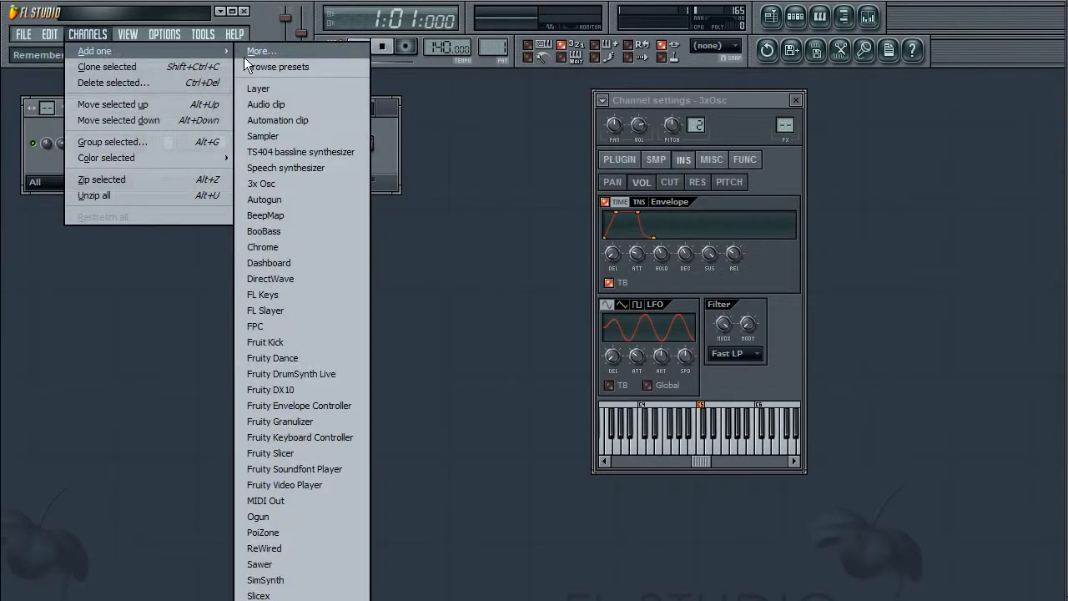
left_click(278, 342)
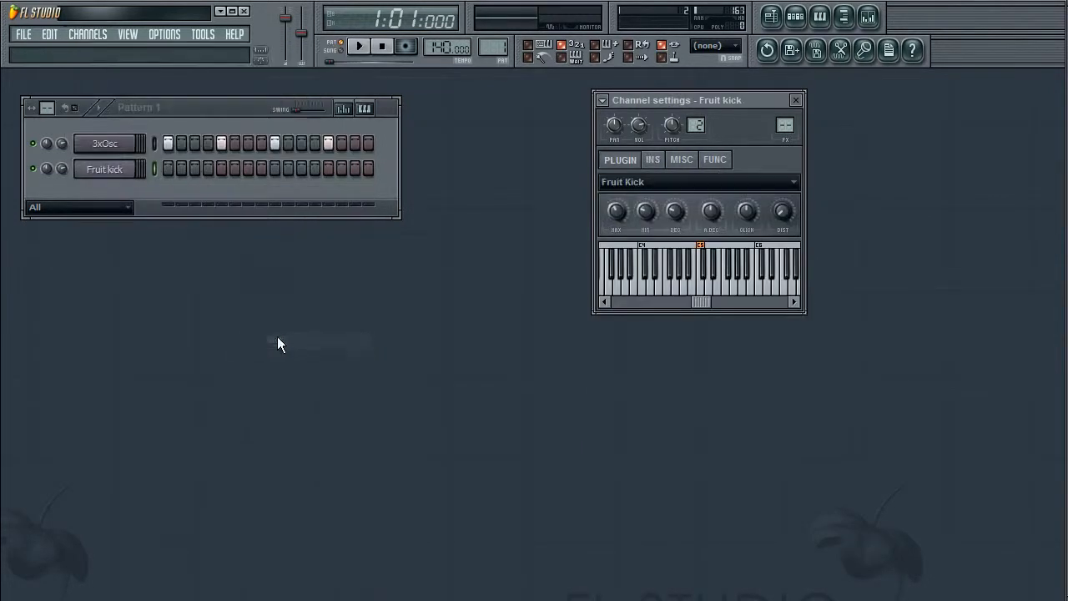
left_click(722, 180)
mouse_move(685, 231)
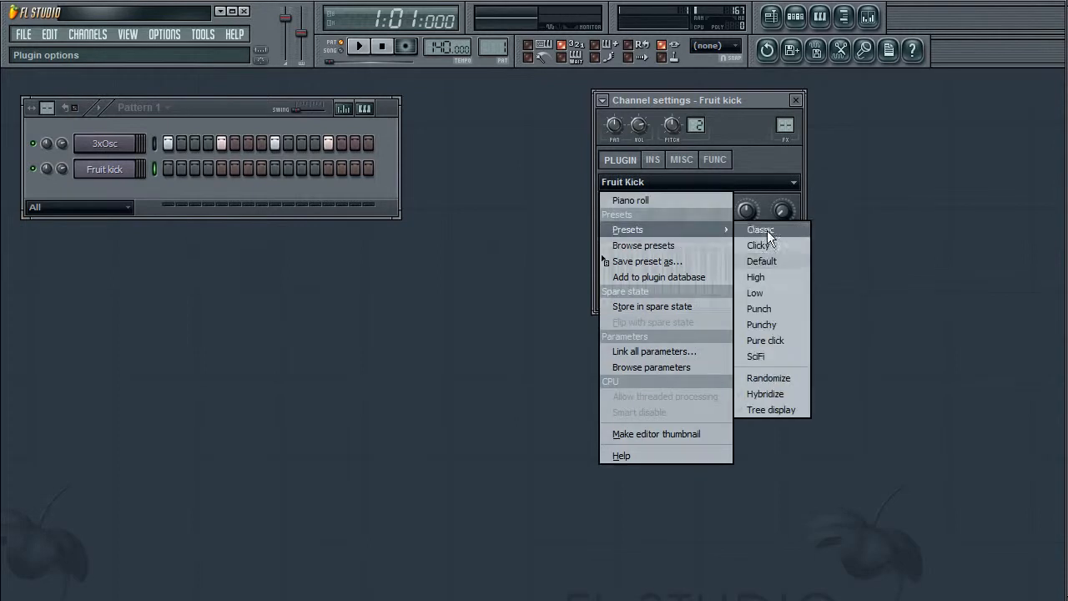
left_click(759, 310)
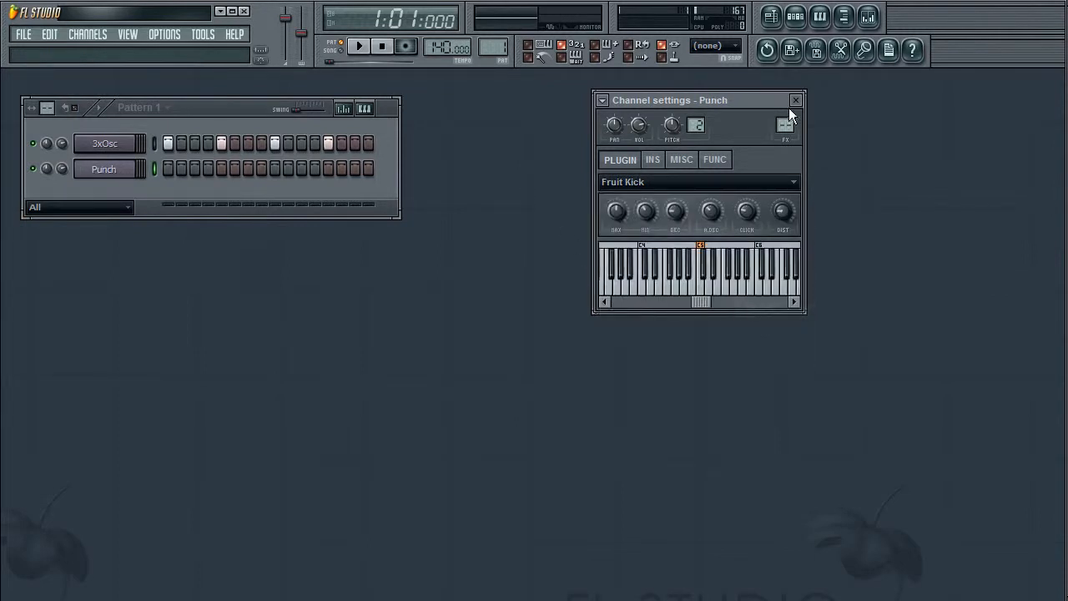
Step: Reopen the 3xOsc channel's instrument volume page, play the pattern briefly and stop it
left_click(106, 144)
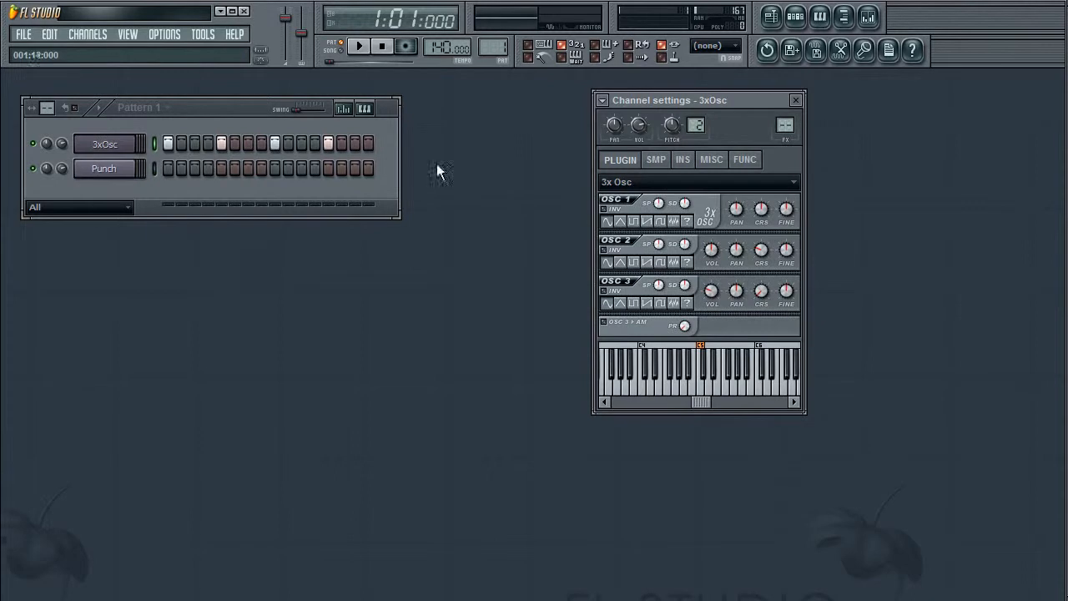
left_click(683, 159)
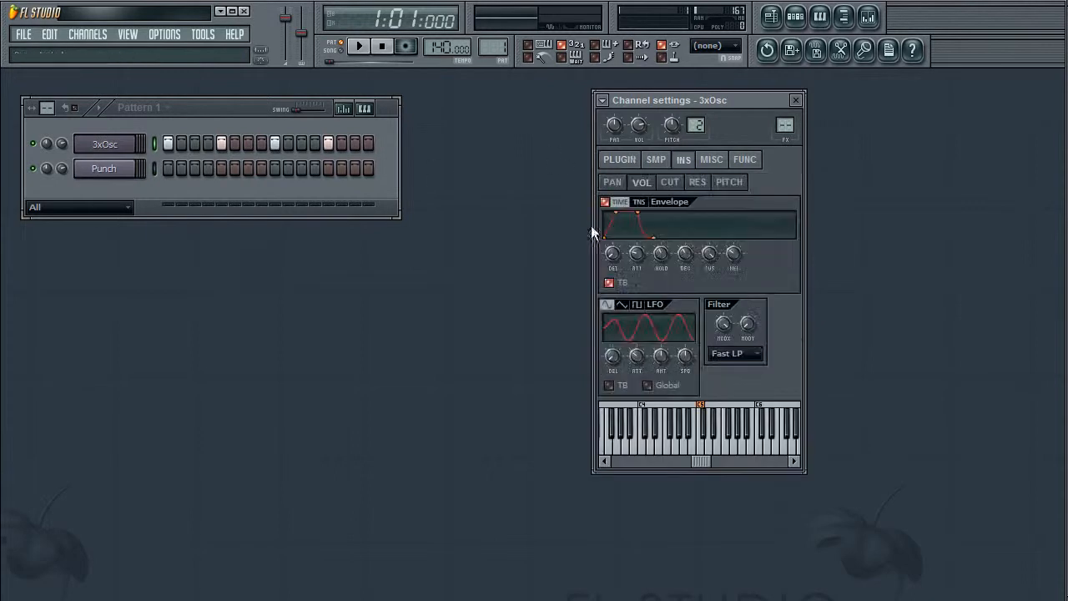
left_click(360, 48)
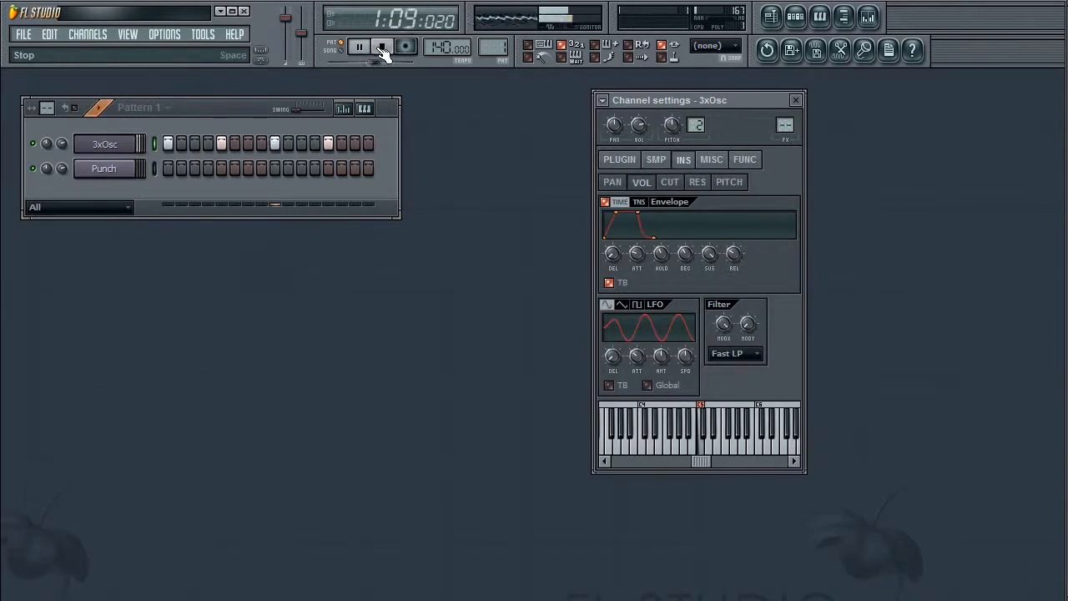
left_click(382, 47)
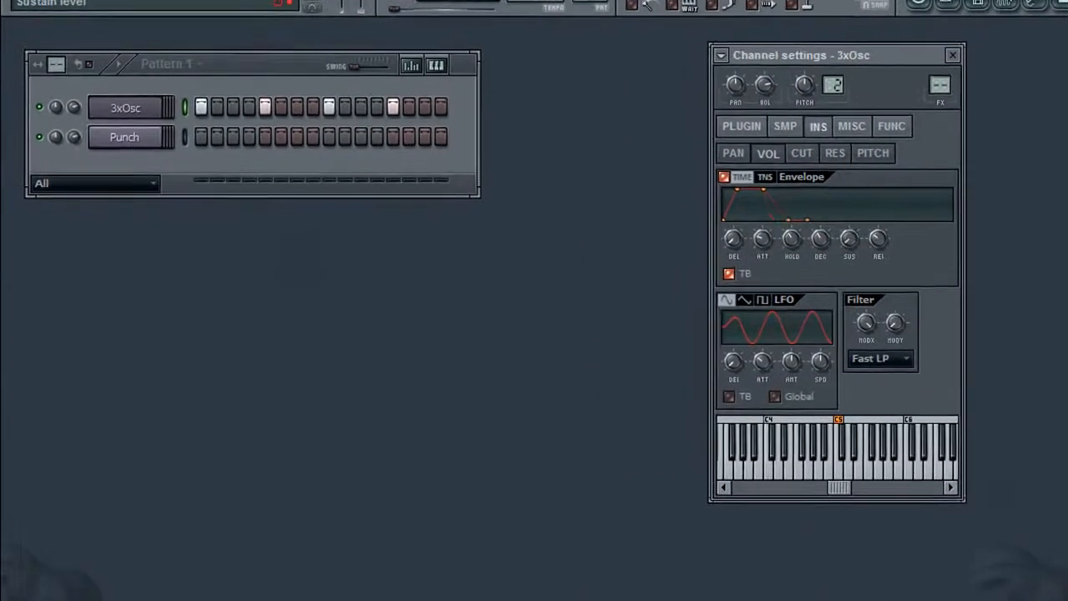
Step: Turn the 3xOsc volume envelope's sustain, decay, release and attack down to the minimum
left_click_drag(863, 235, 846, 472)
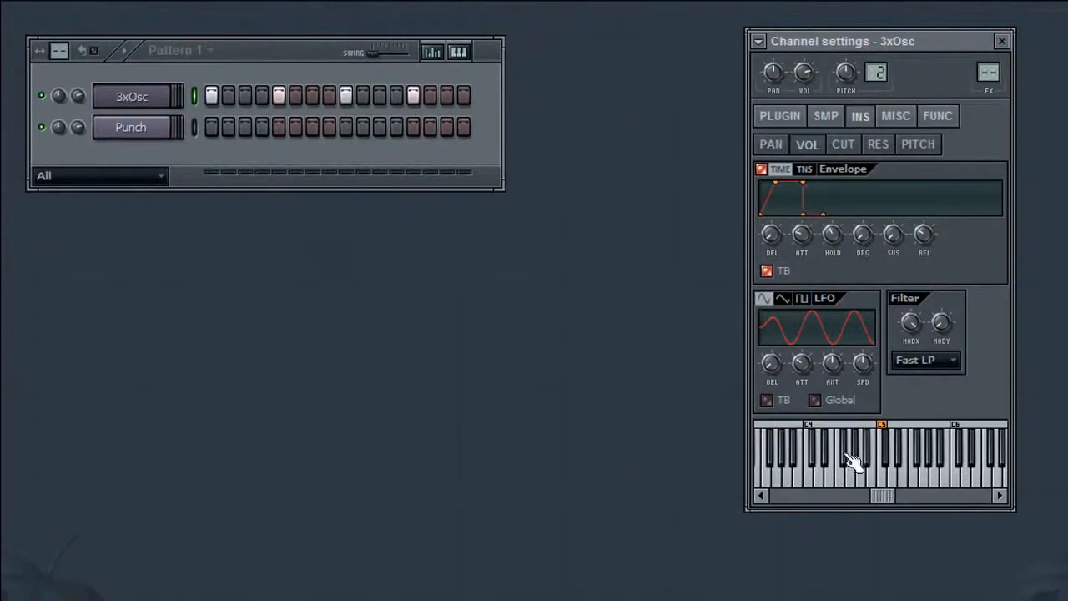
left_click_drag(922, 235, 898, 484)
left_click_drag(799, 235, 793, 386)
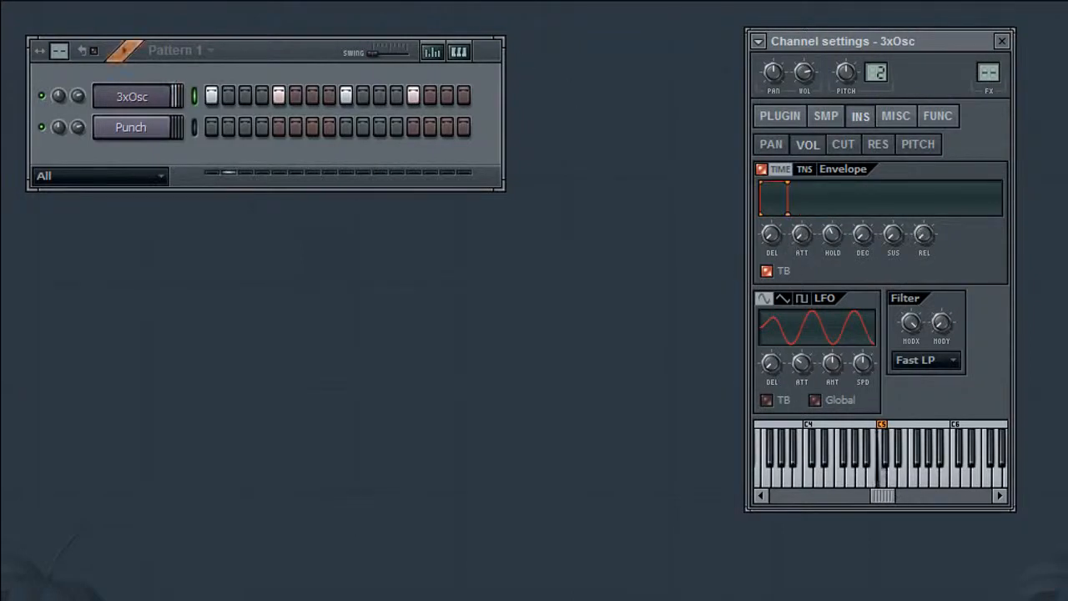
right_click(799, 237)
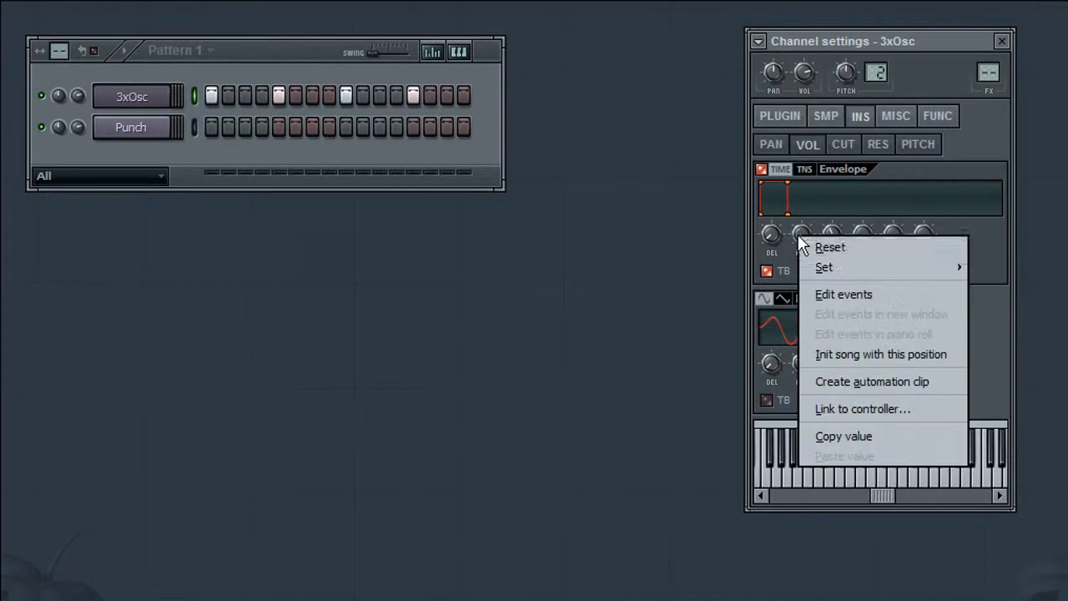
mouse_move(895, 267)
left_click(998, 273)
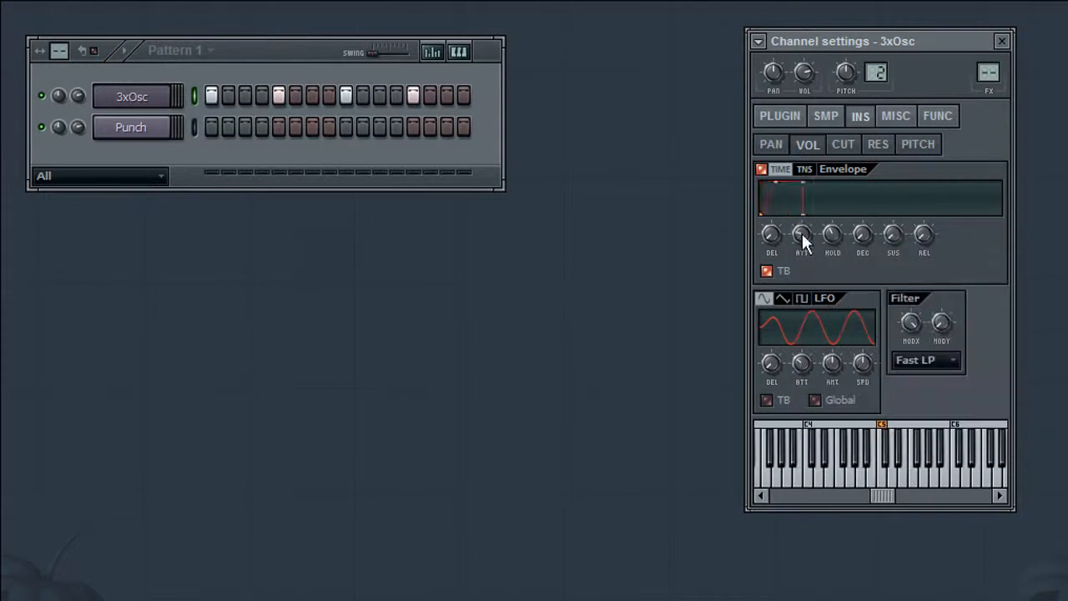
Step: Set the 3xOsc volume envelope's hold to 2 steps
right_click(831, 231)
mouse_move(899, 267)
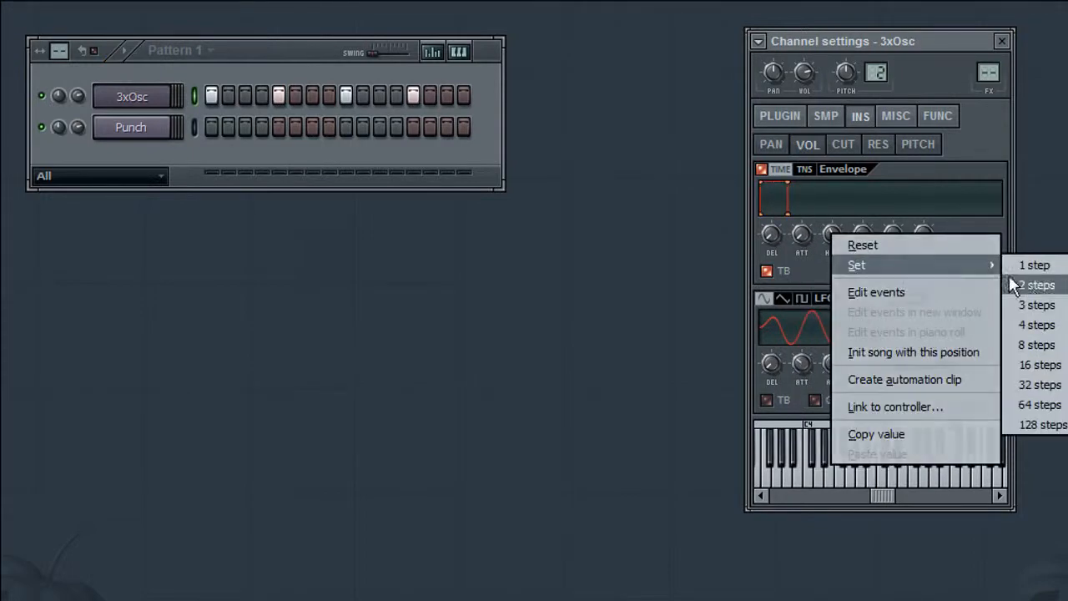
left_click(1025, 282)
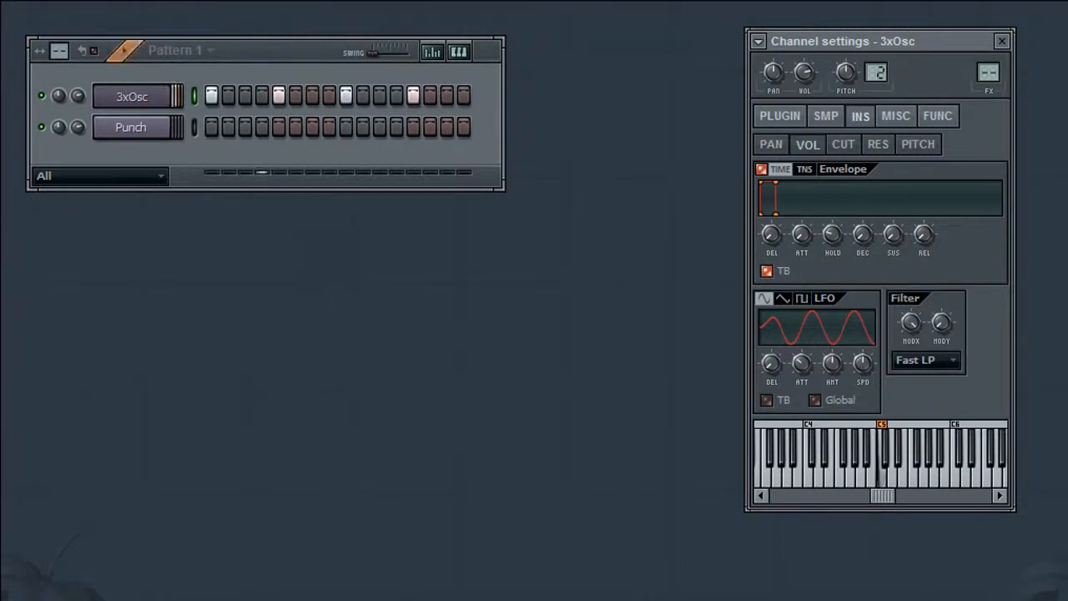
Step: Activate steps 1, 5, 9 and 13 of the Punch kick channel
left_click(212, 127)
left_click(345, 127)
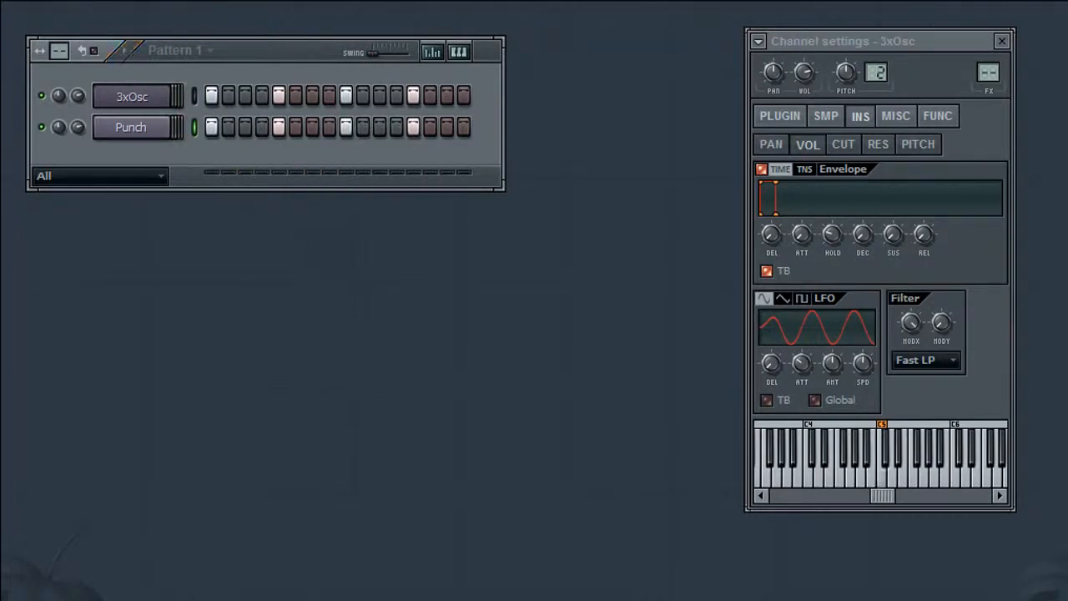
Step: Set the 3xOsc volume envelope's delay to 2 steps, play the pattern with the kick and stop it
left_click_drag(768, 231, 769, 222)
right_click(771, 234)
mouse_move(825, 268)
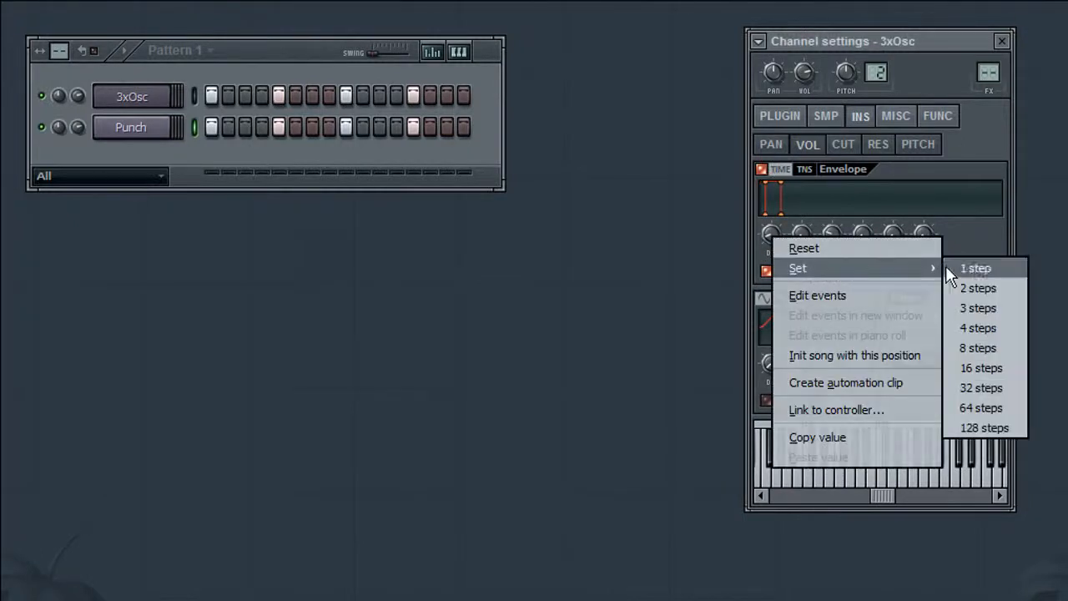
left_click(968, 288)
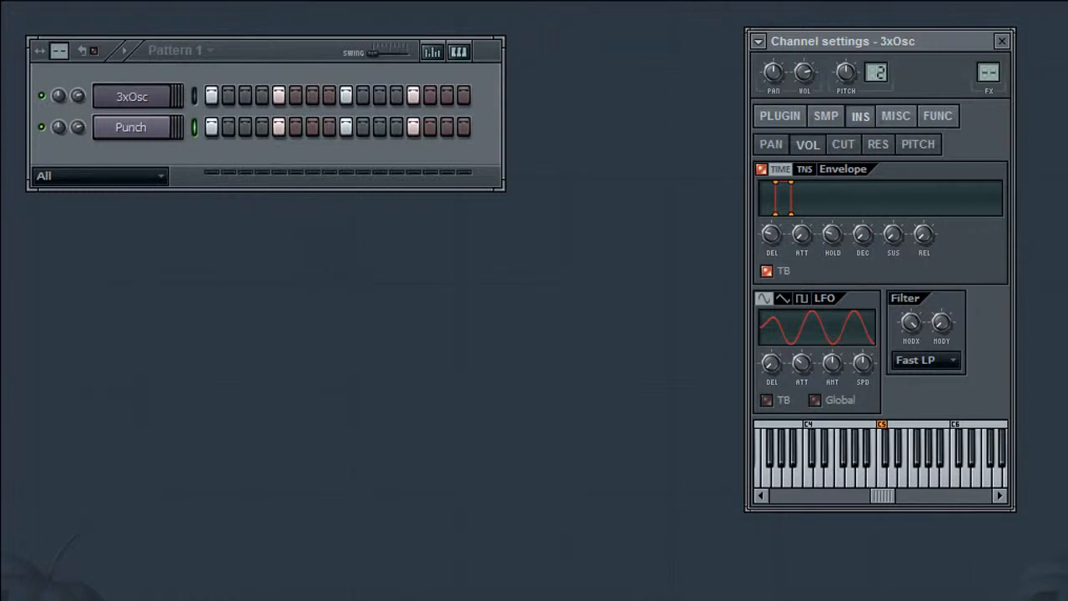
key("space")
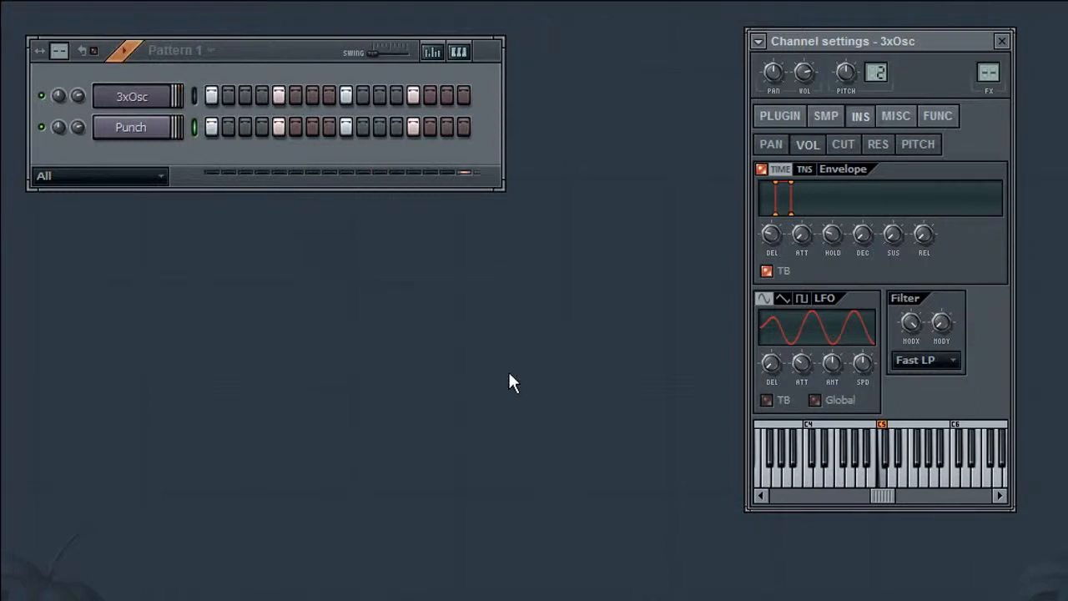
key("space")
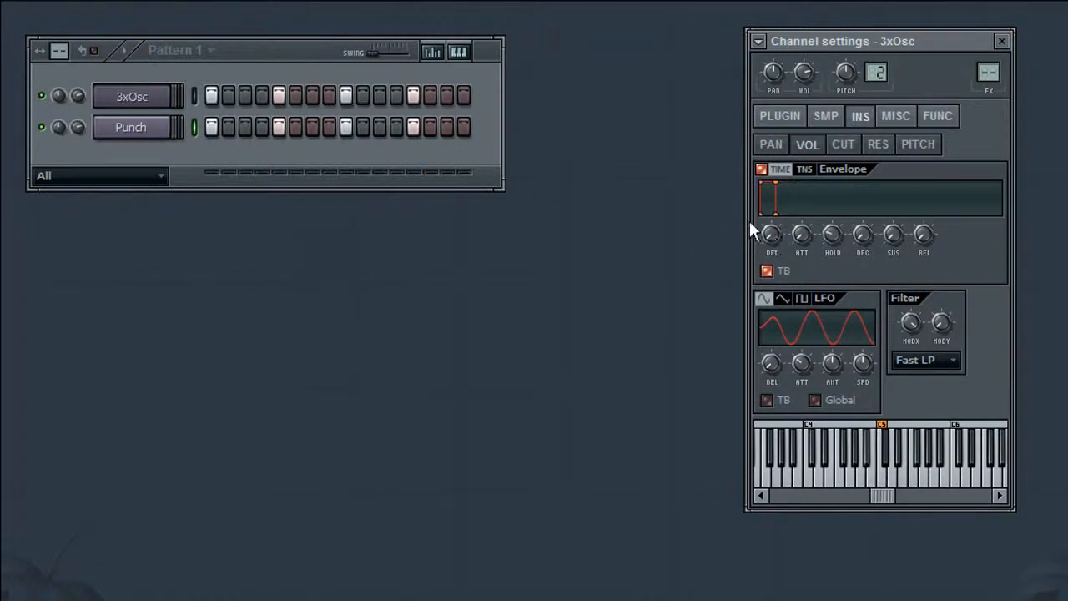
Step: Delete the 3xOsc channel and add a fresh 3x Osc channel below the Punch channel
right_click(171, 93)
left_click(210, 372)
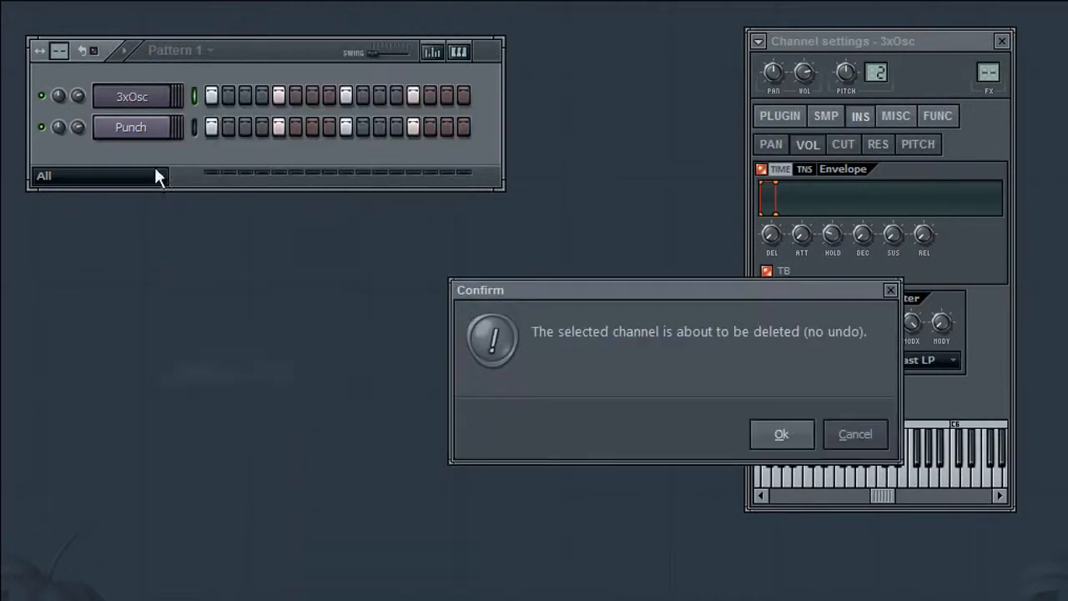
left_click(799, 432)
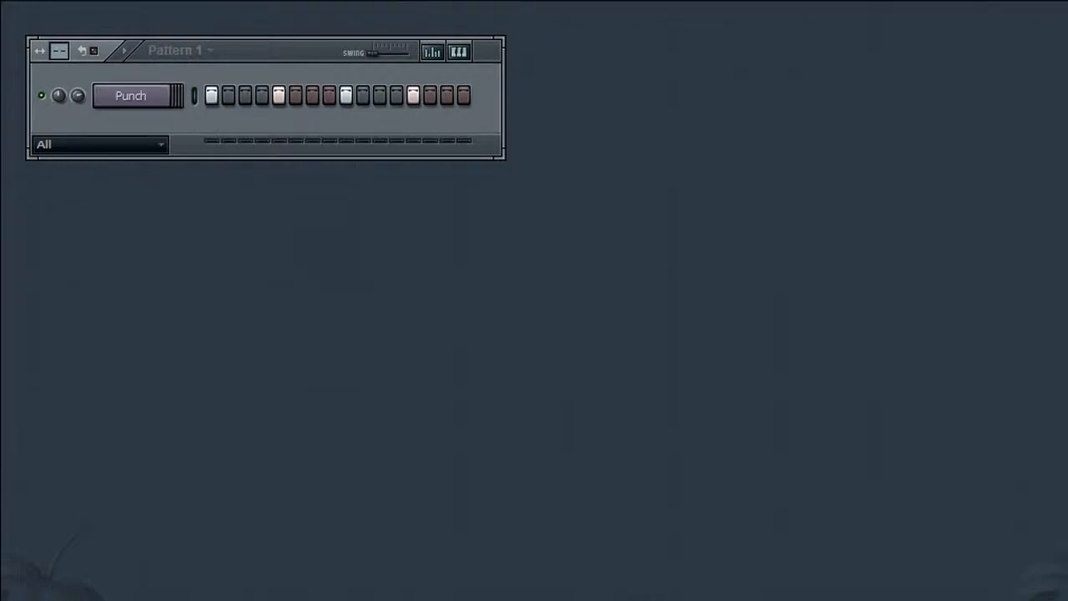
left_click(353, 147)
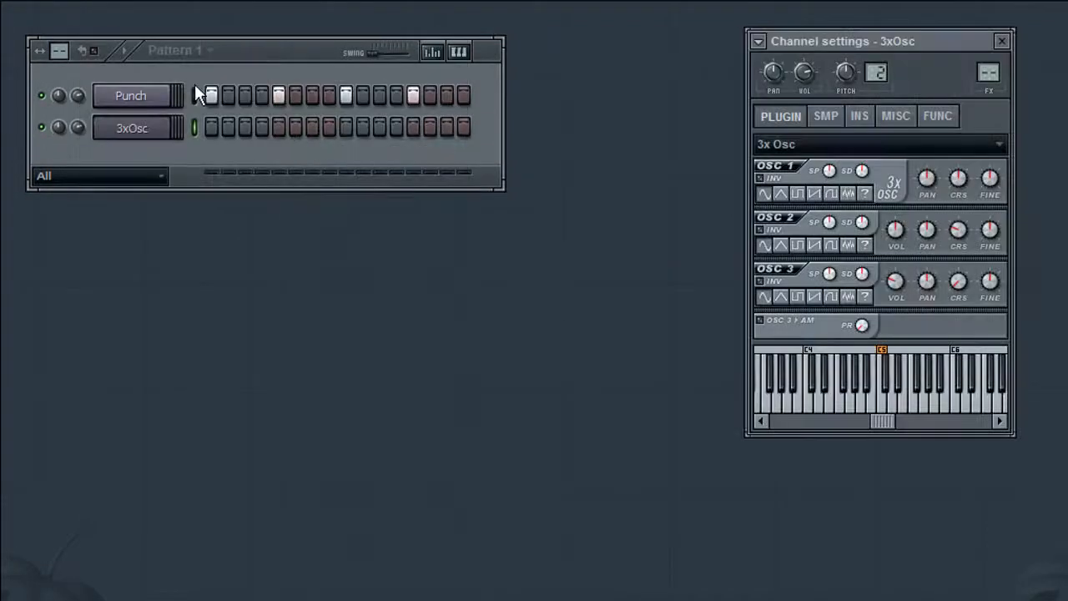
Step: Delete the Punch kick channel and confirm the deletion
right_click(111, 96)
left_click(232, 351)
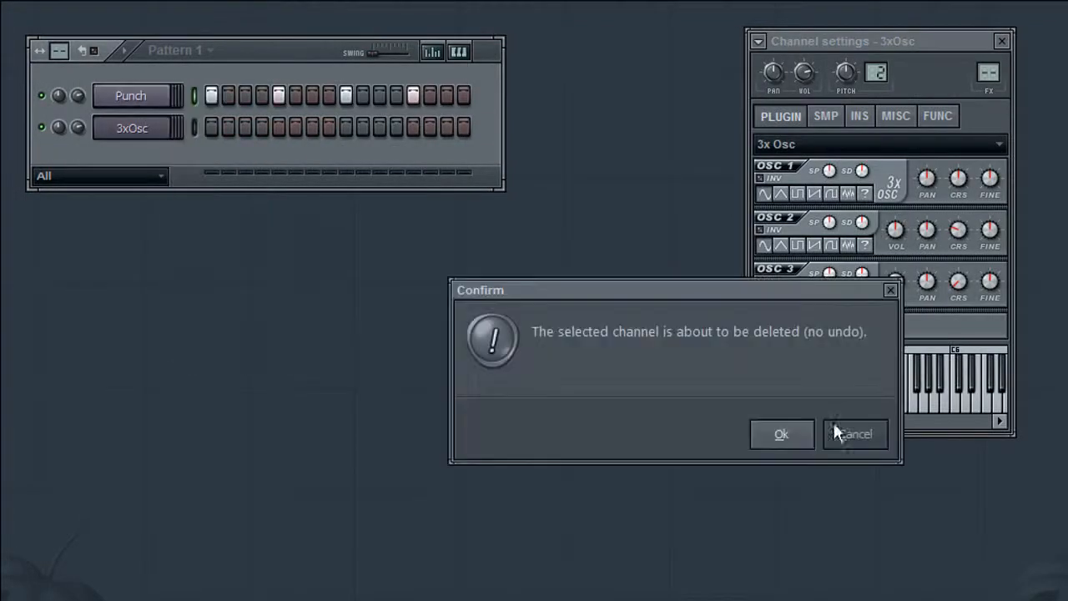
left_click(782, 433)
Step: Open the new 3xOsc channel's instrument settings and bring up the panning page with its LFO
left_click(859, 116)
left_click(771, 146)
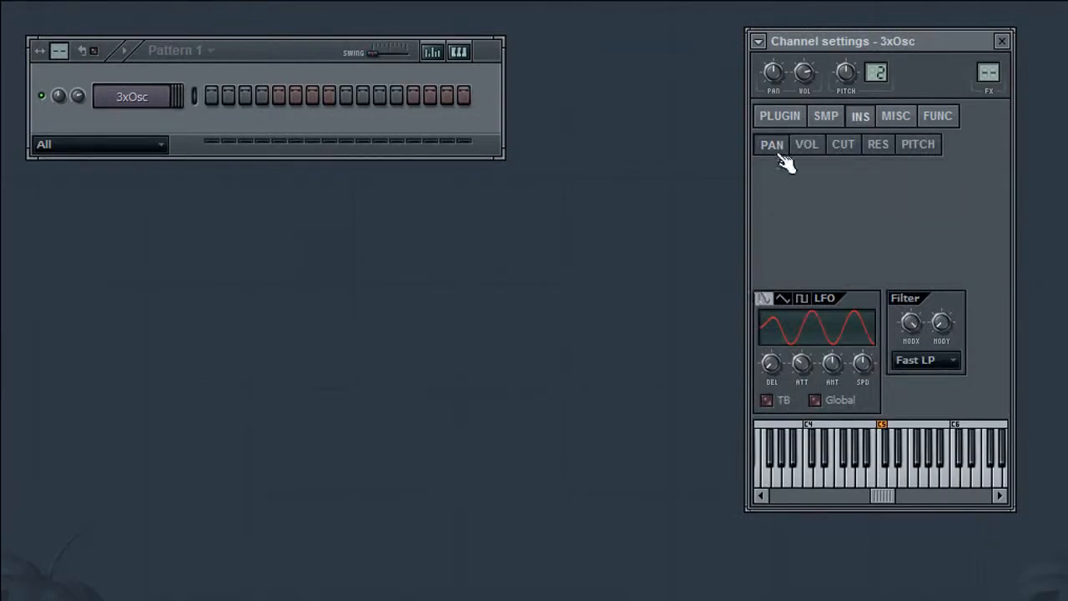
left_click(823, 147)
left_click(774, 147)
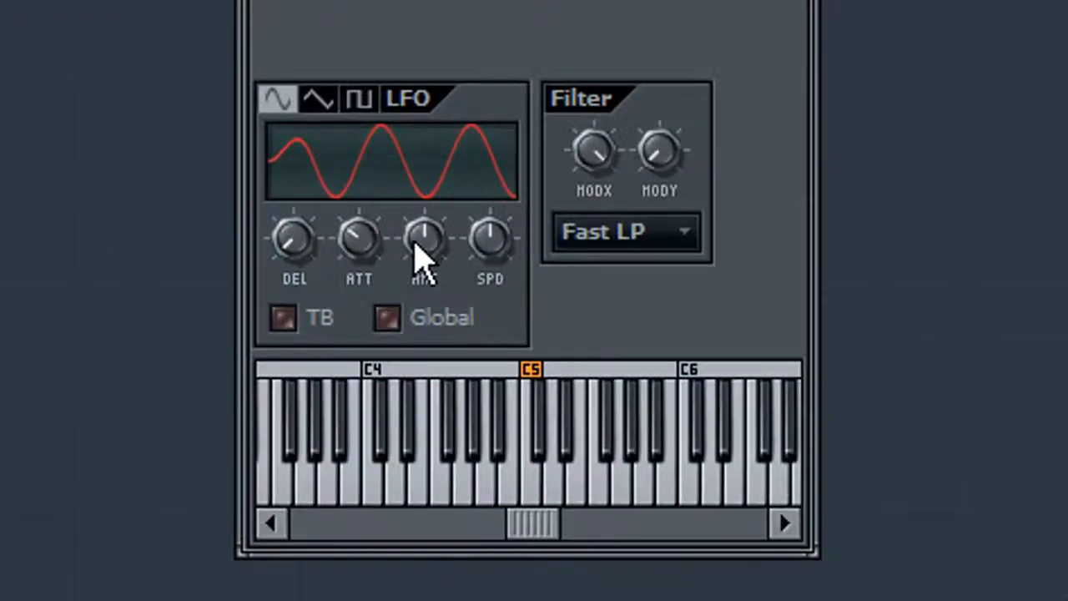
Step: Raise the panning LFO's amount to maximum, auditioning a note and trying lower amounts for comparison
left_click_drag(830, 365, 830, 331)
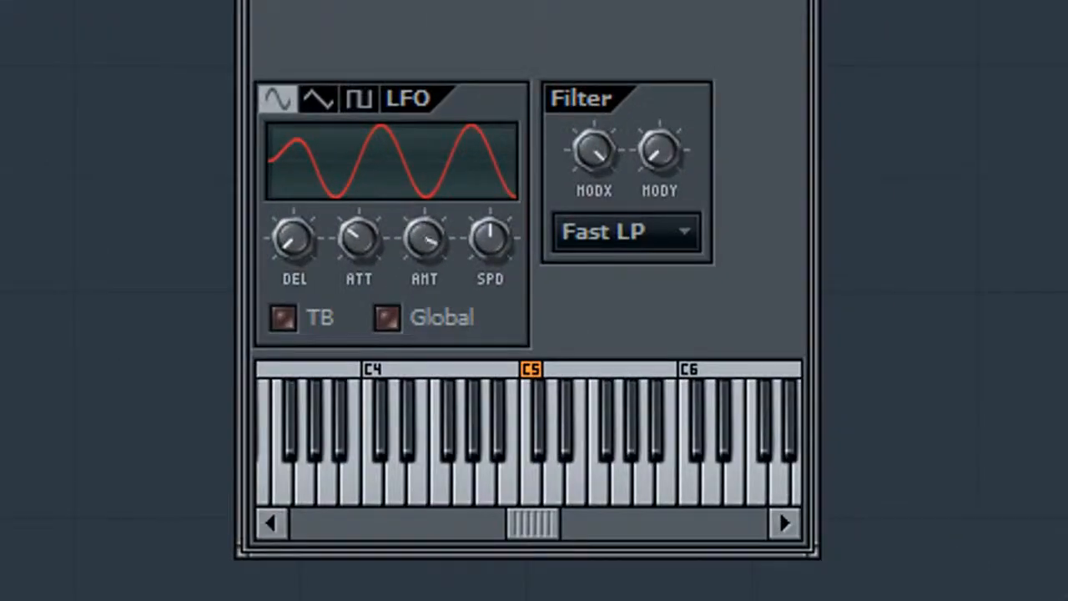
left_click_drag(406, 117, 406, 176)
left_click_drag(424, 251, 425, 225)
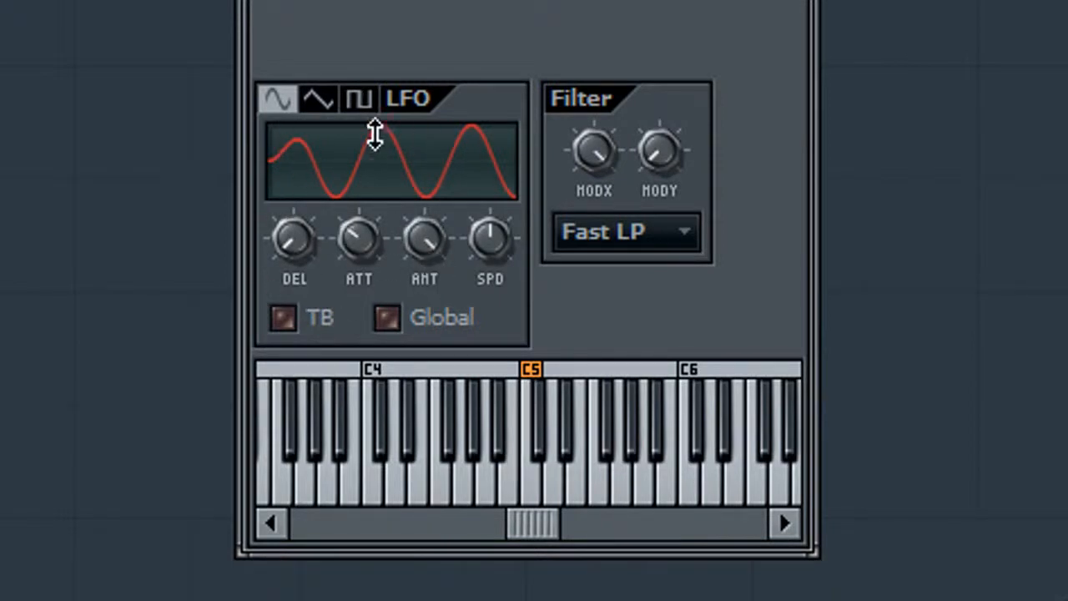
key("q")
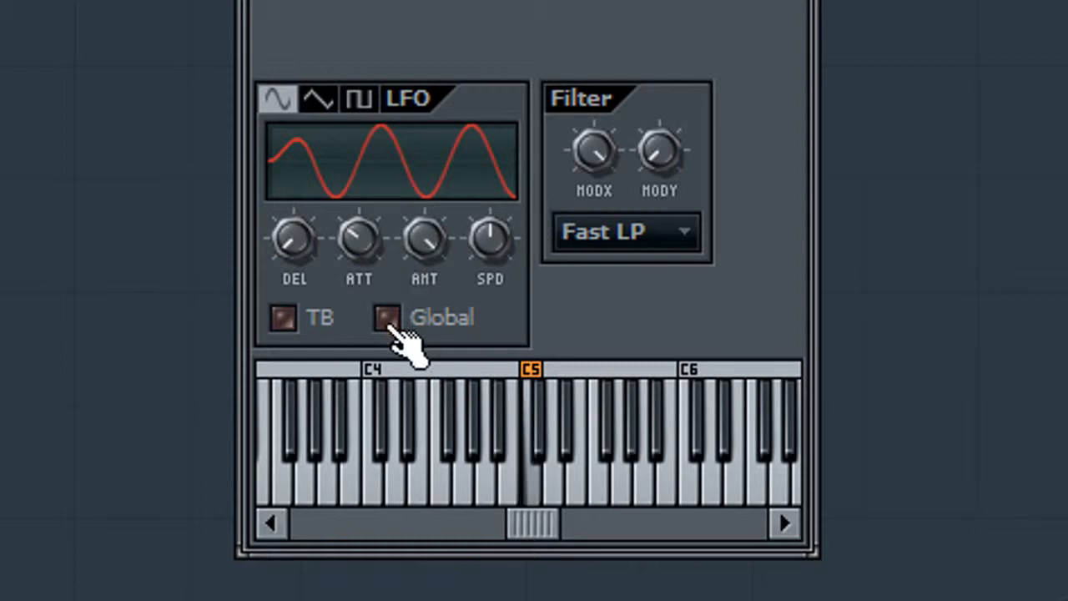
mouse_move(420, 240)
left_mouse_down()
mouse_move(420, 291)
mouse_move(420, 251)
left_mouse_up()
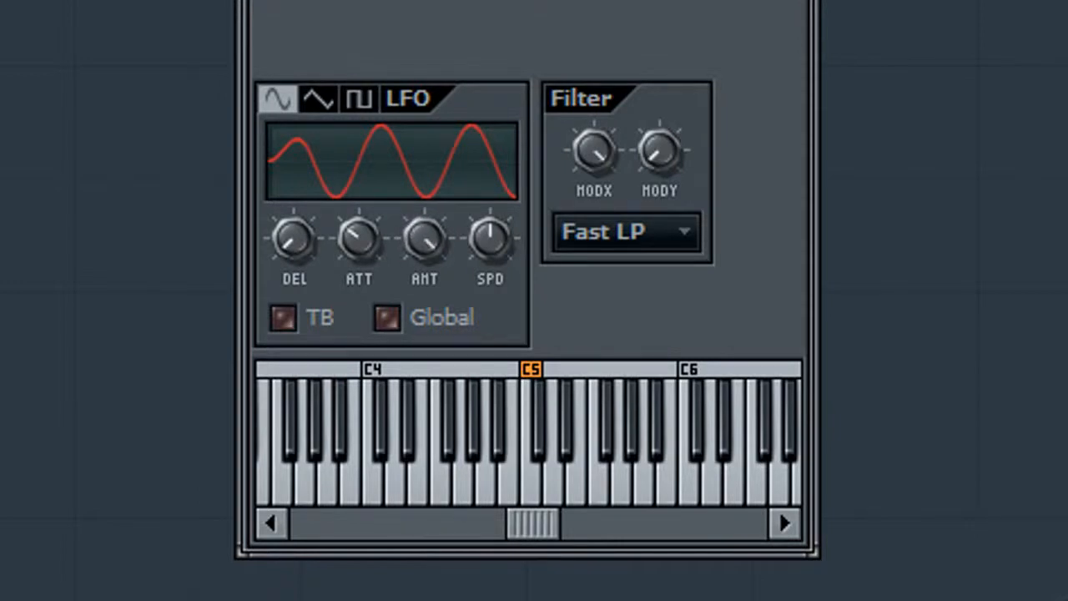
left_click_drag(420, 256, 390, 287)
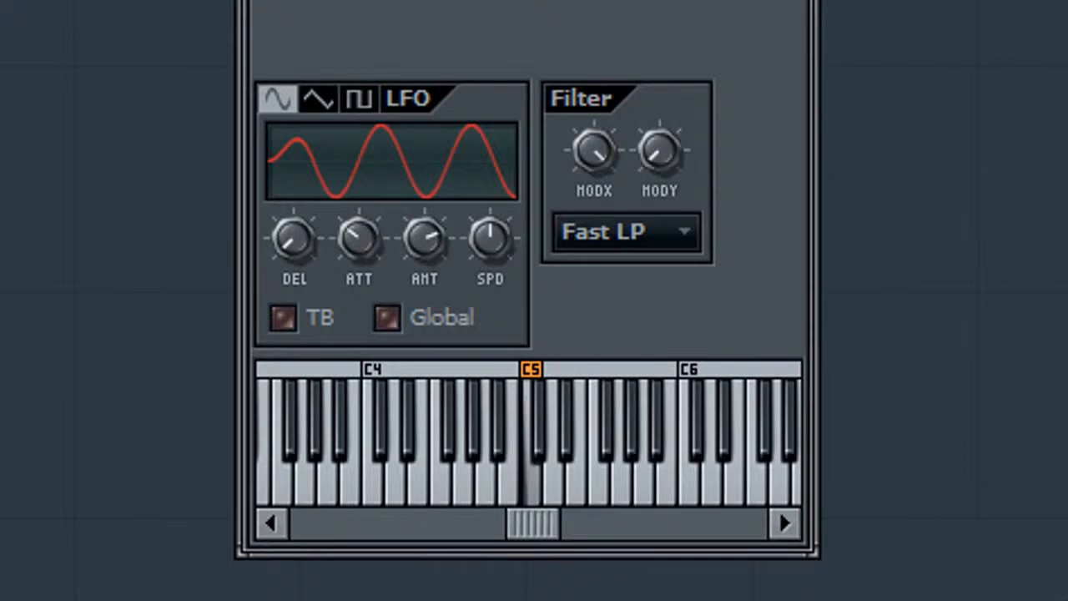
left_click_drag(424, 240, 423, 209)
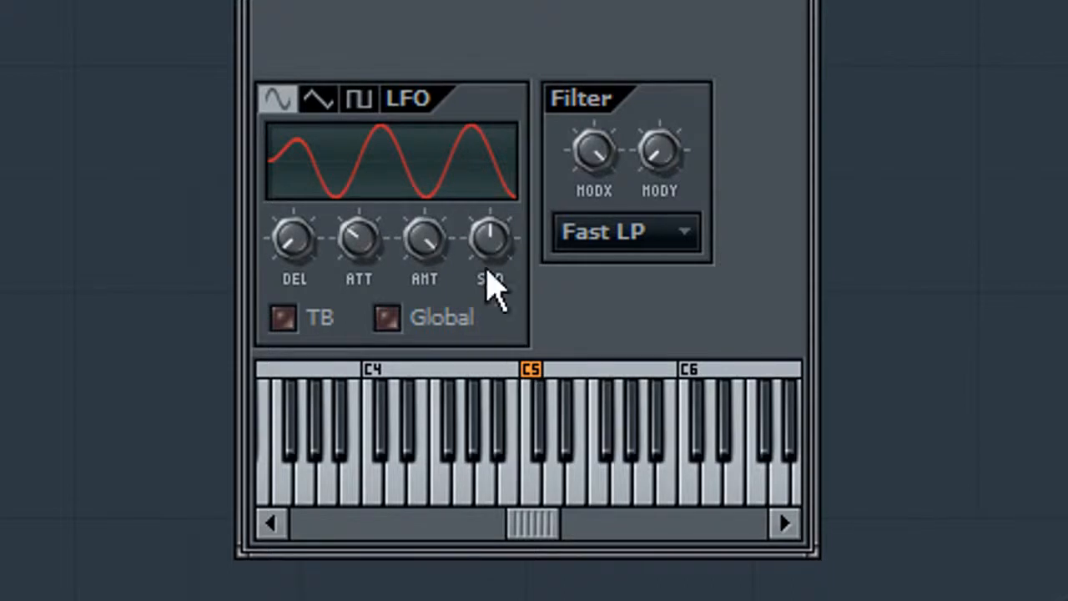
Step: Try faster and slower speeds for the panning LFO while auditioning a note
left_click_drag(491, 239, 491, 190)
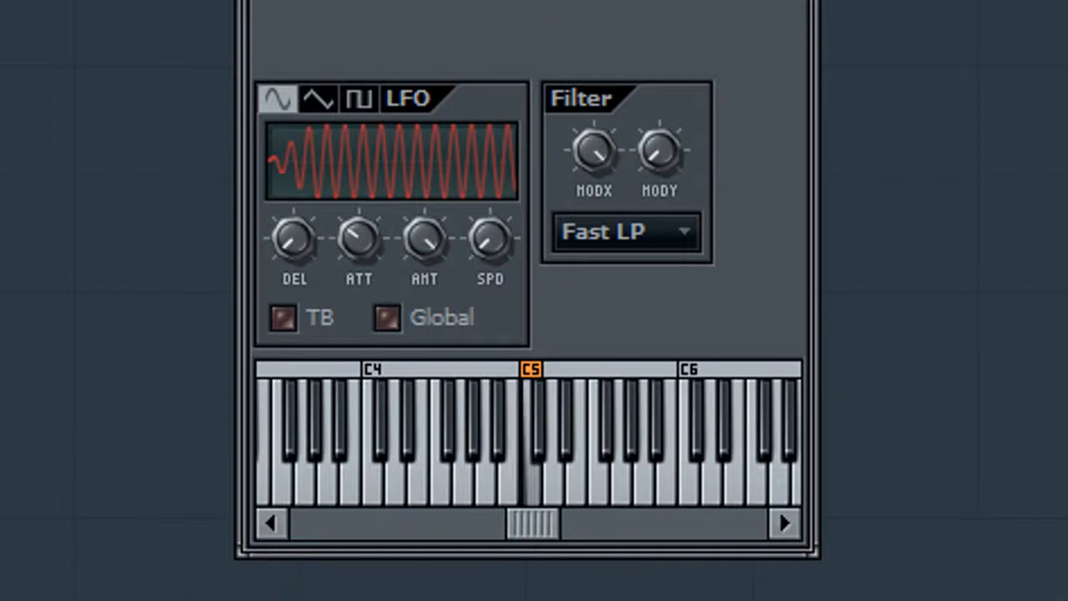
left_click_drag(492, 238, 491, 267)
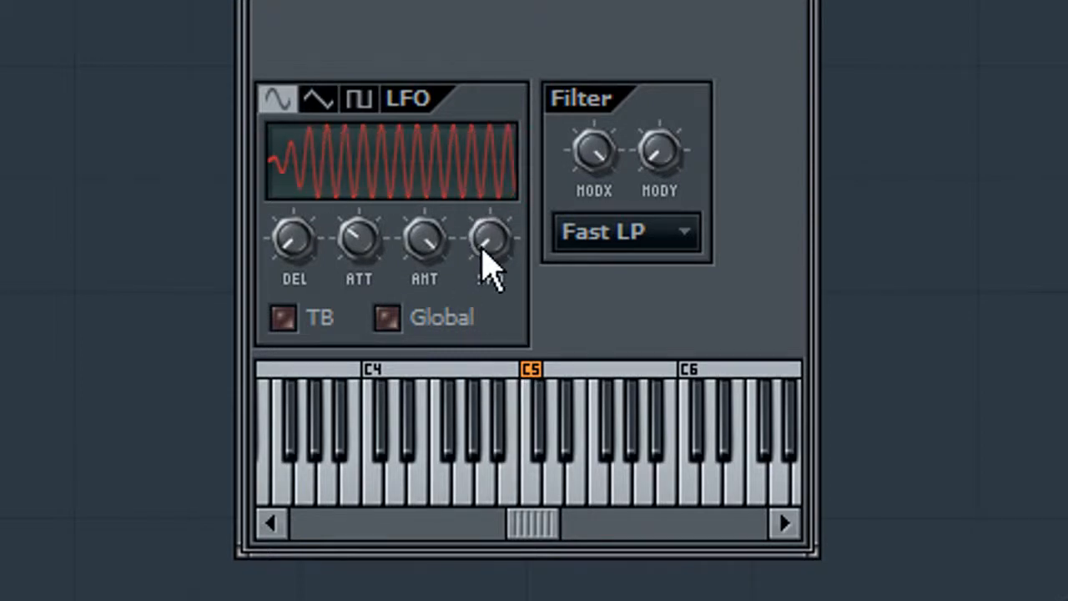
left_click_drag(484, 250, 487, 186)
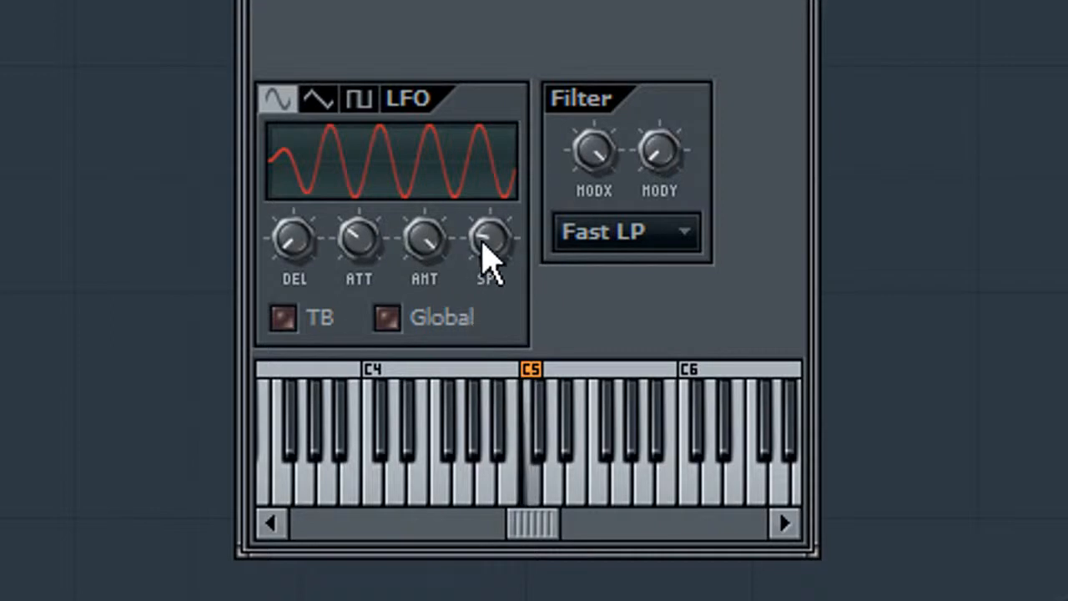
left_click_drag(491, 258, 486, 96)
Step: Switch the panning LFO to the square shape, adjust its speed and turn on the tempo-based (TB) option
left_click(360, 99)
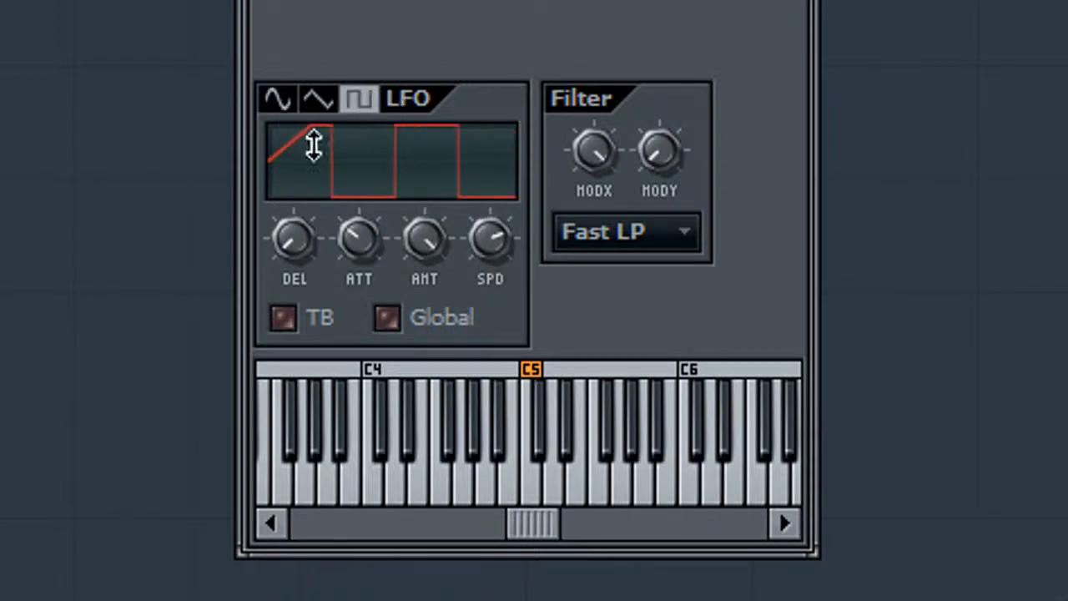
left_click_drag(290, 246, 290, 242)
left_click_drag(487, 227, 486, 251)
right_click(484, 245)
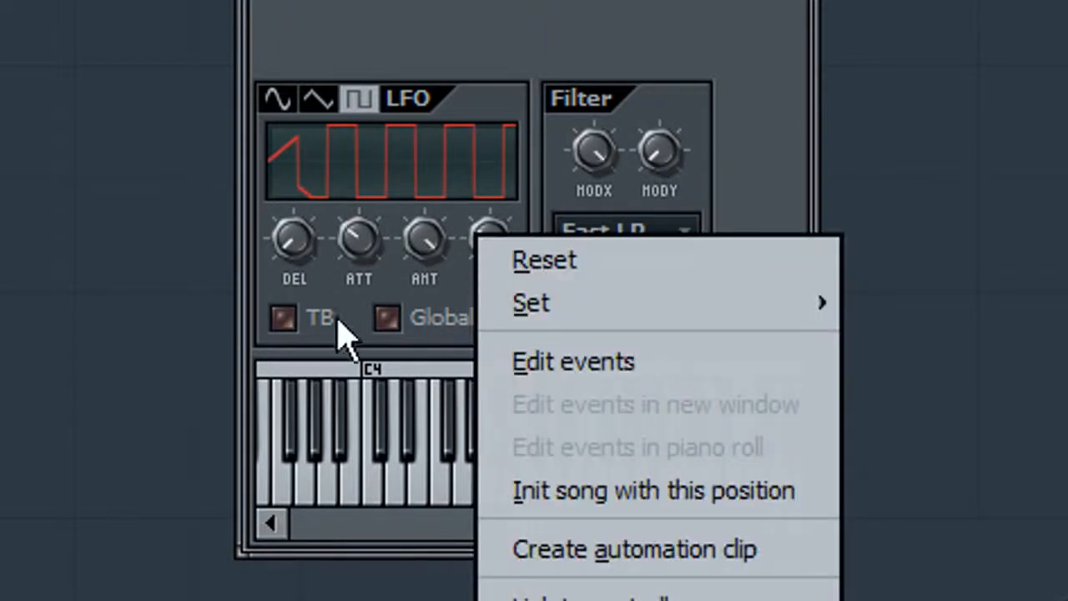
left_click(345, 303)
left_click(286, 329)
left_click(286, 329)
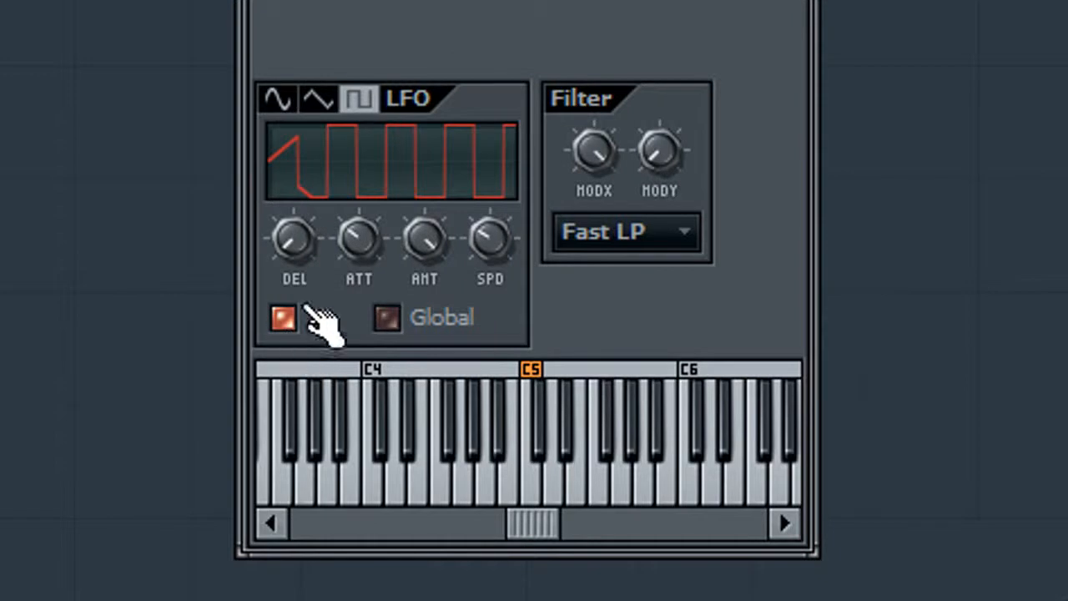
Step: Set the panning LFO's speed to a preset length in steps, audition a note and choose a longer step length
right_click(492, 239)
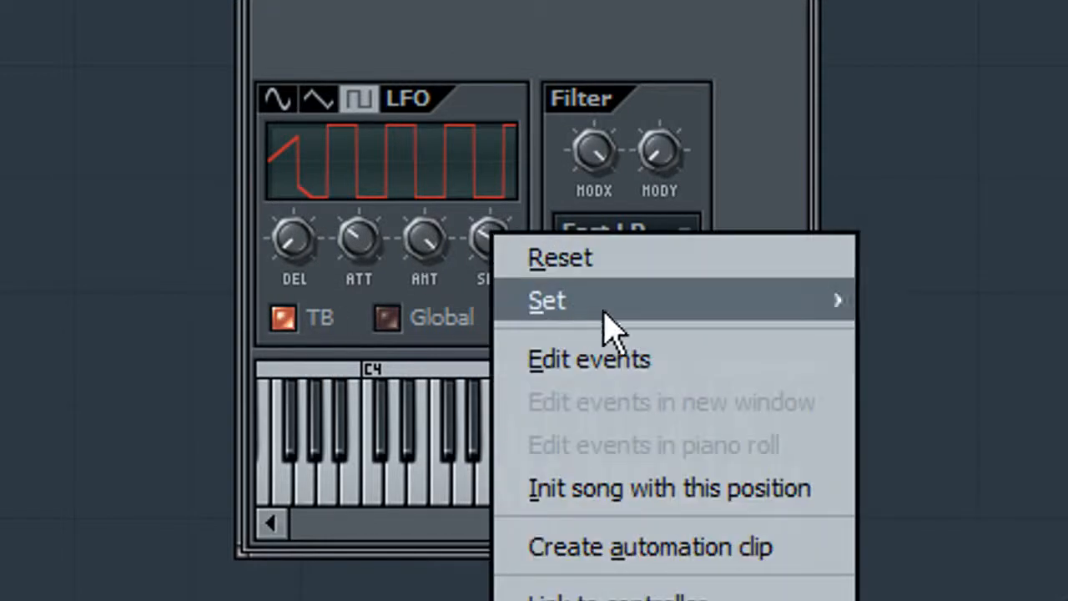
mouse_move(847, 309)
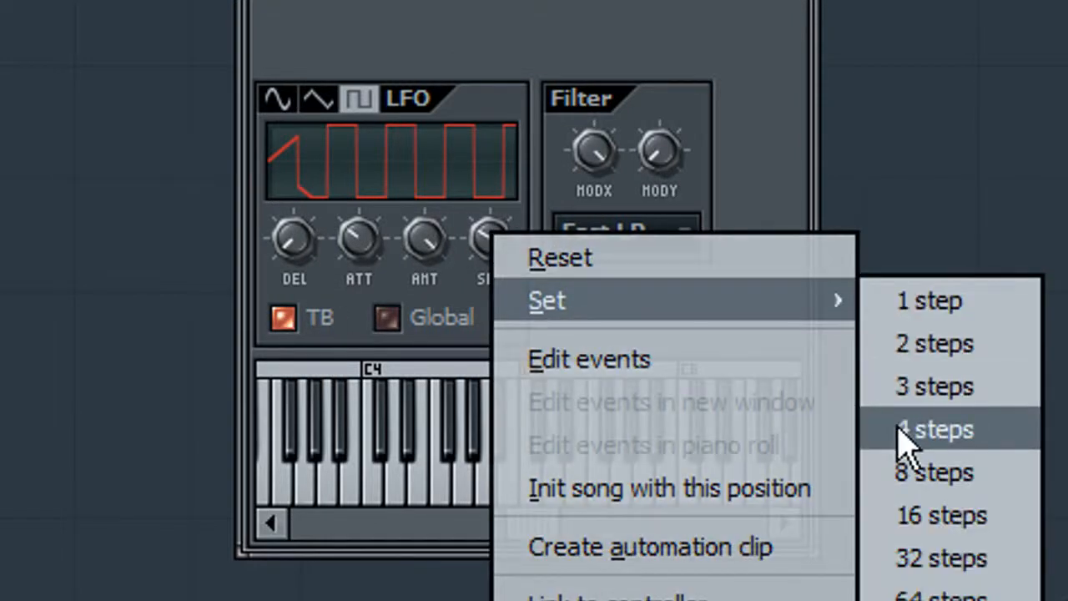
left_click(910, 392)
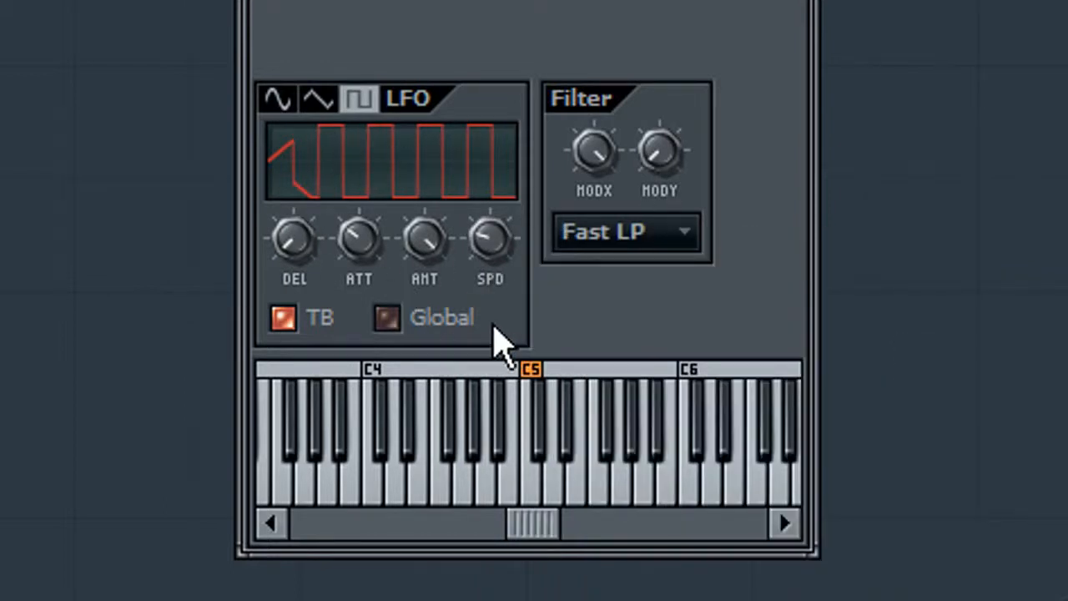
key("q")
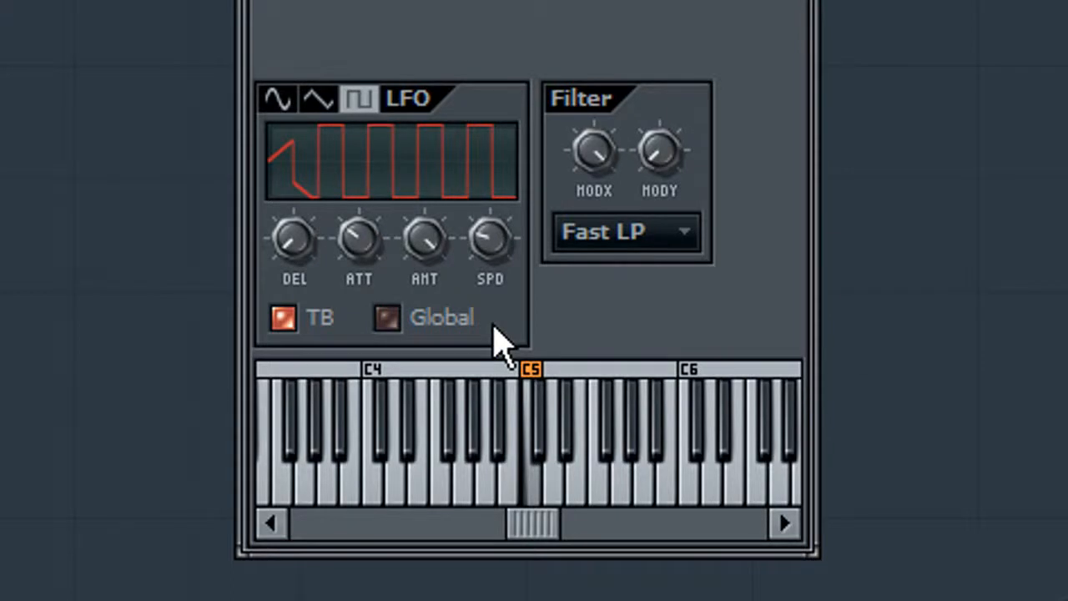
right_click(487, 244)
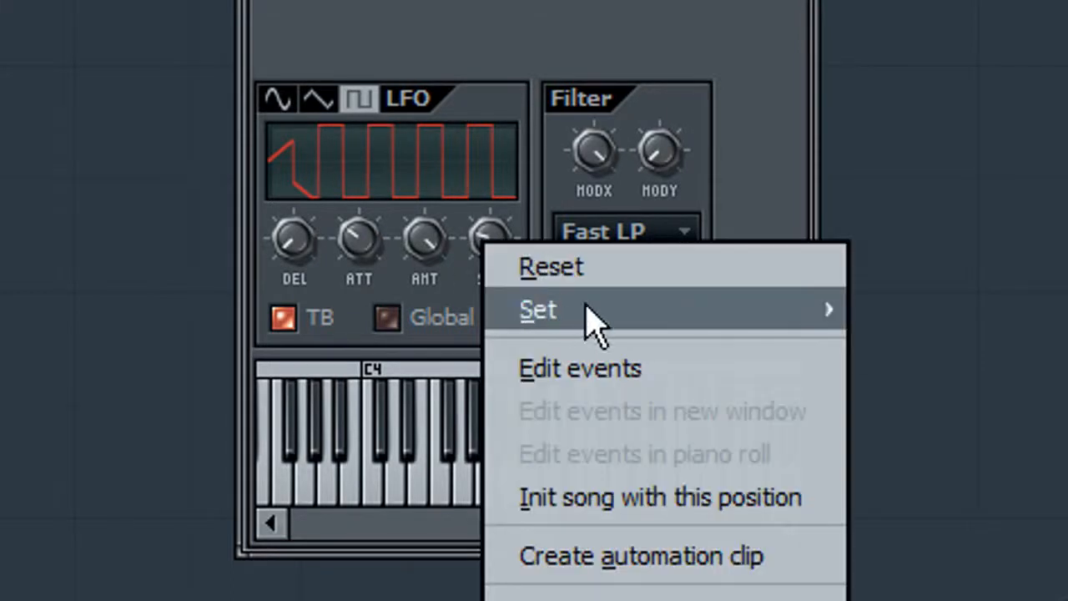
mouse_move(720, 322)
left_click(926, 397)
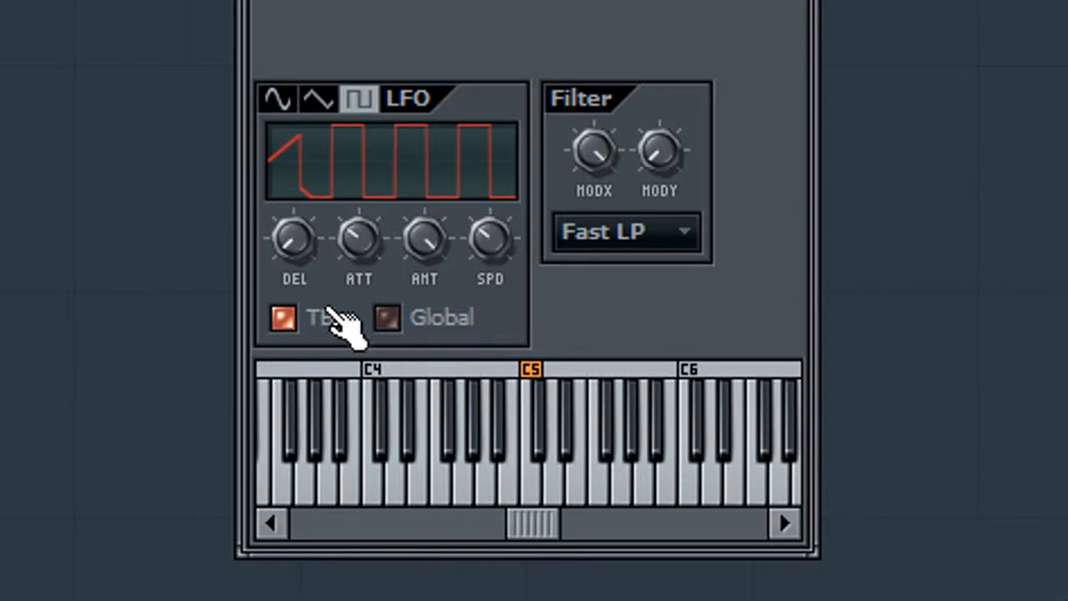
Step: Audition a note with the sine, triangle and square shapes of the panning LFO, finishing on square
left_click(288, 98)
left_click(317, 99)
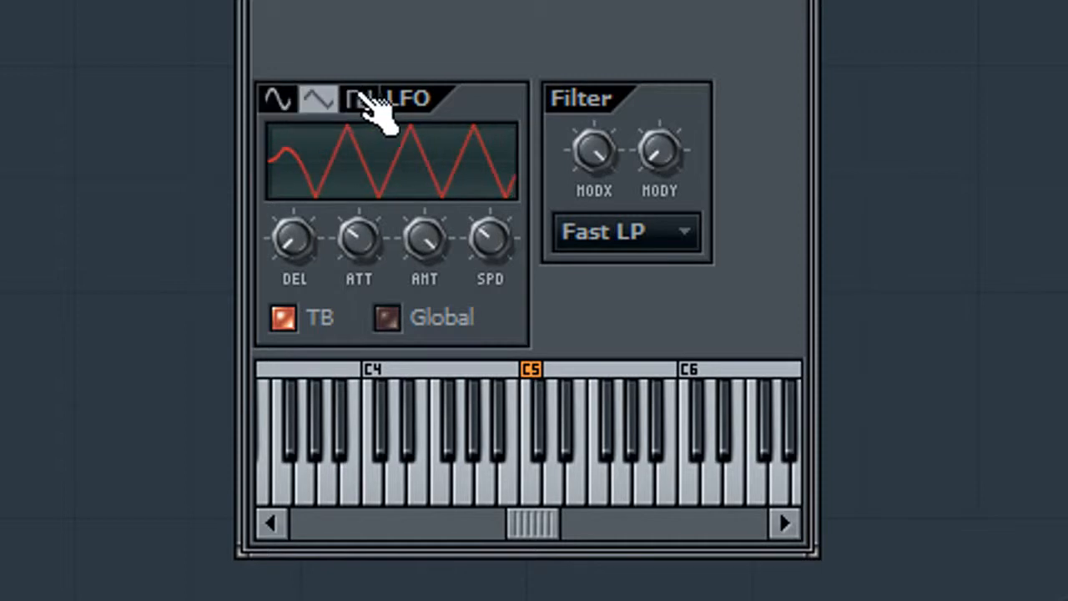
left_click(359, 99)
left_click(275, 99)
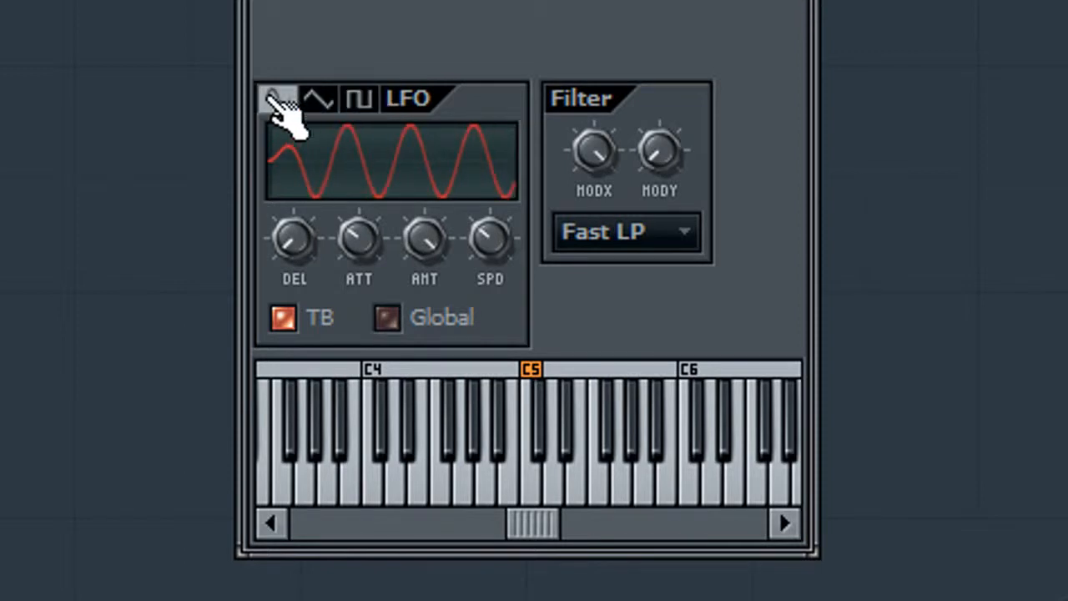
key("q")
left_click(320, 98)
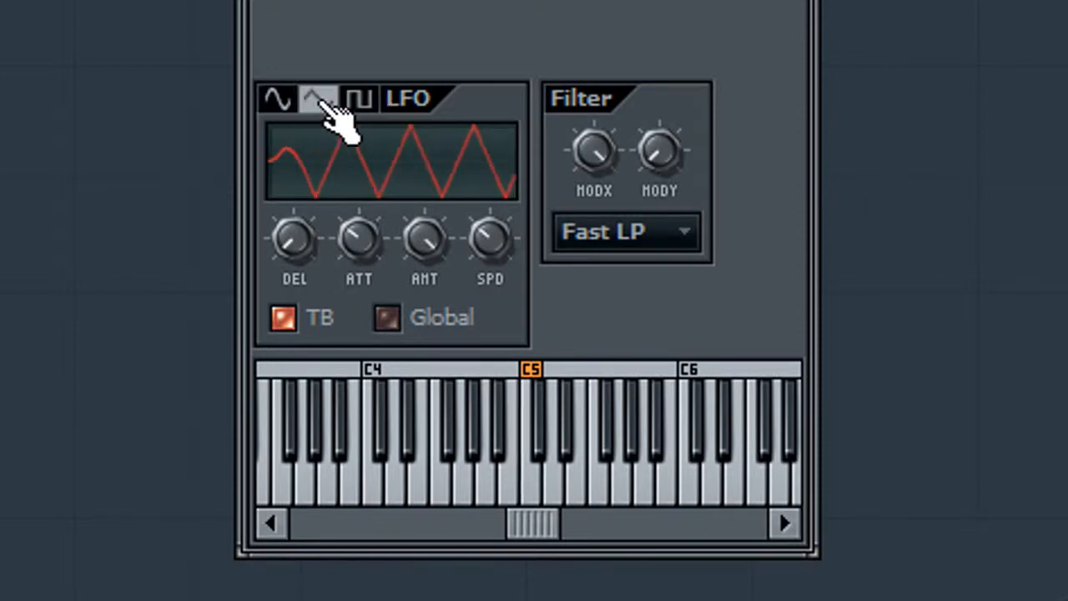
key("q")
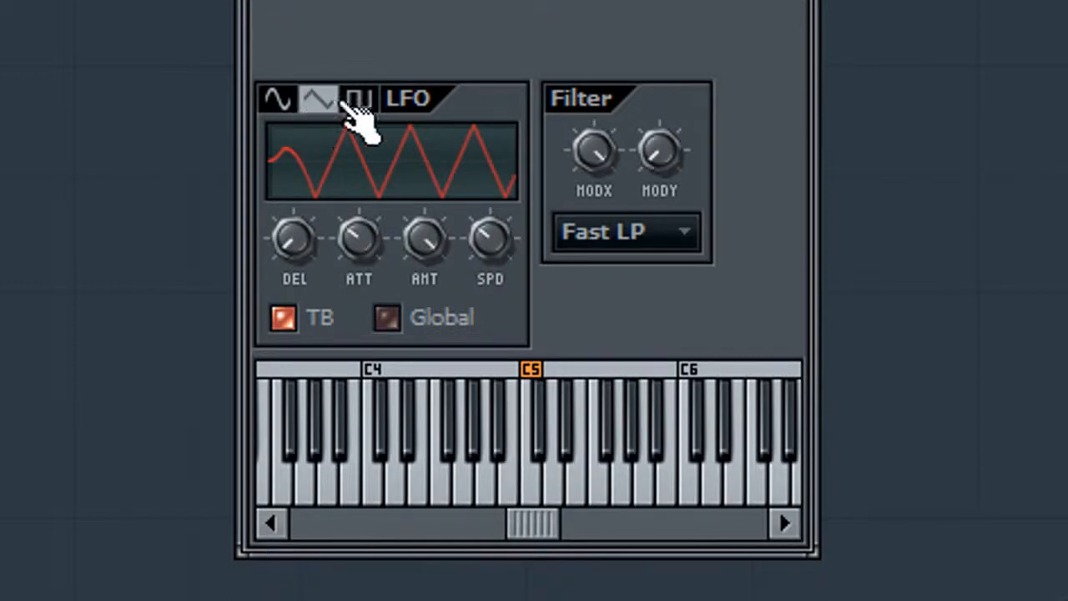
left_click(362, 100)
key("q")
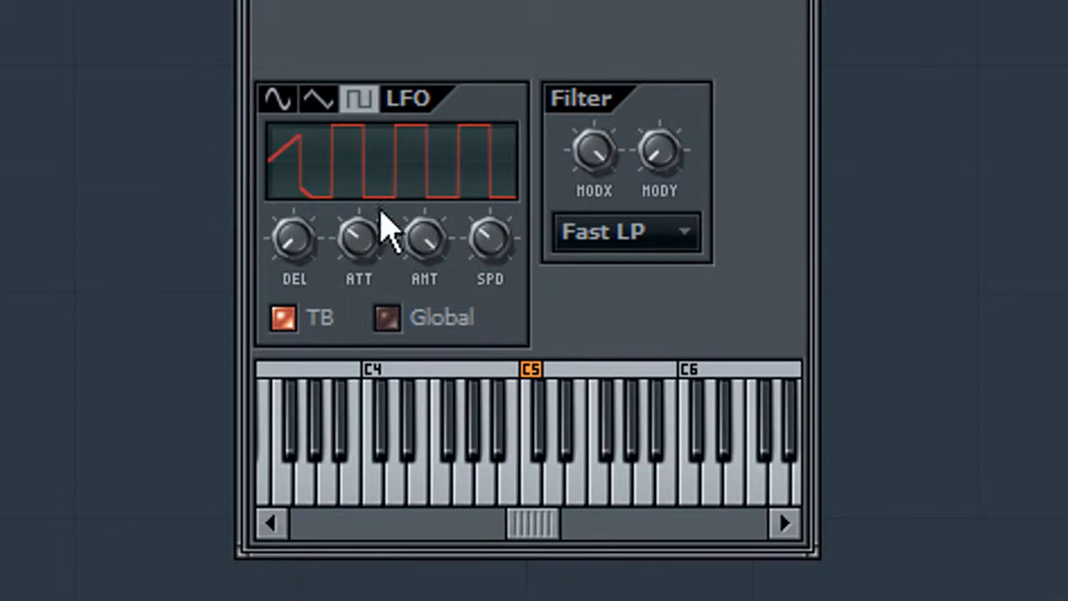
Step: Compare the panning LFO page with the envelope and LFO controls on the cutoff and resonance pages, ending on cutoff
left_click(649, 138)
left_click(614, 183)
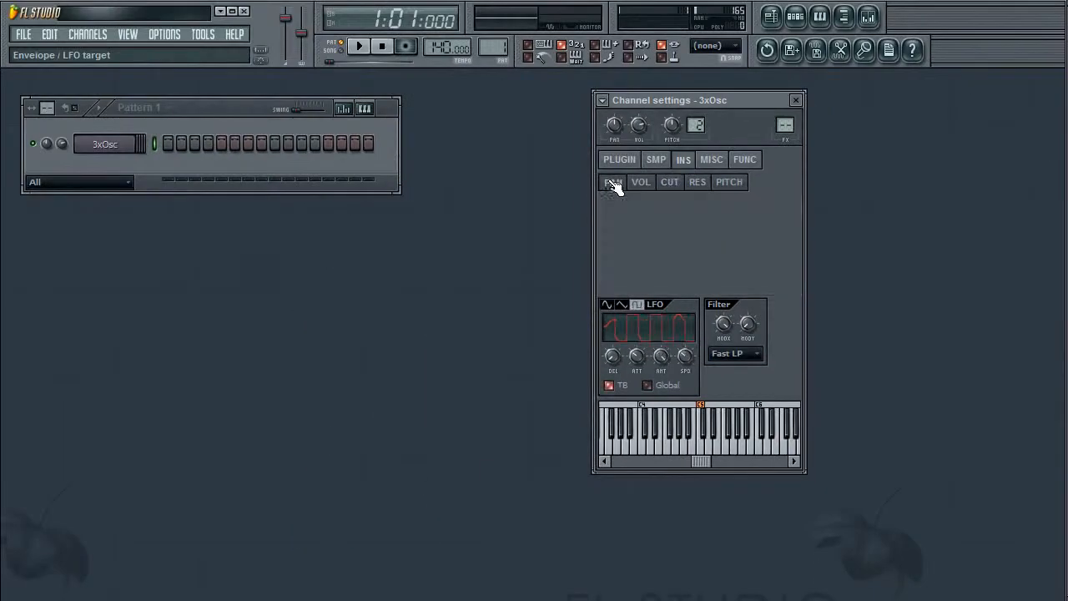
right_click(659, 358)
left_click(676, 364)
left_click(671, 182)
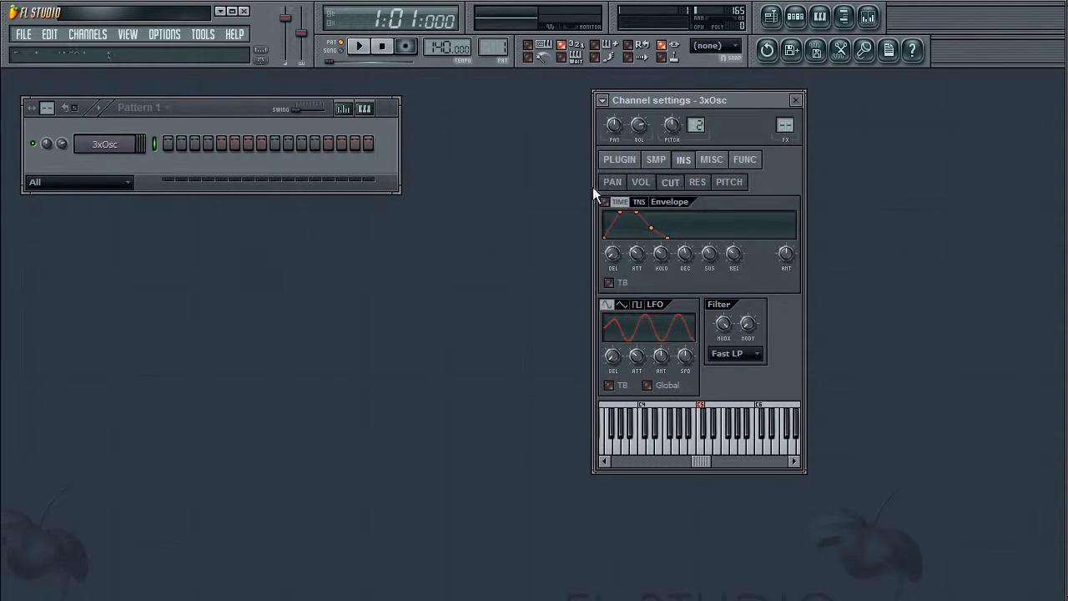
left_click(613, 183)
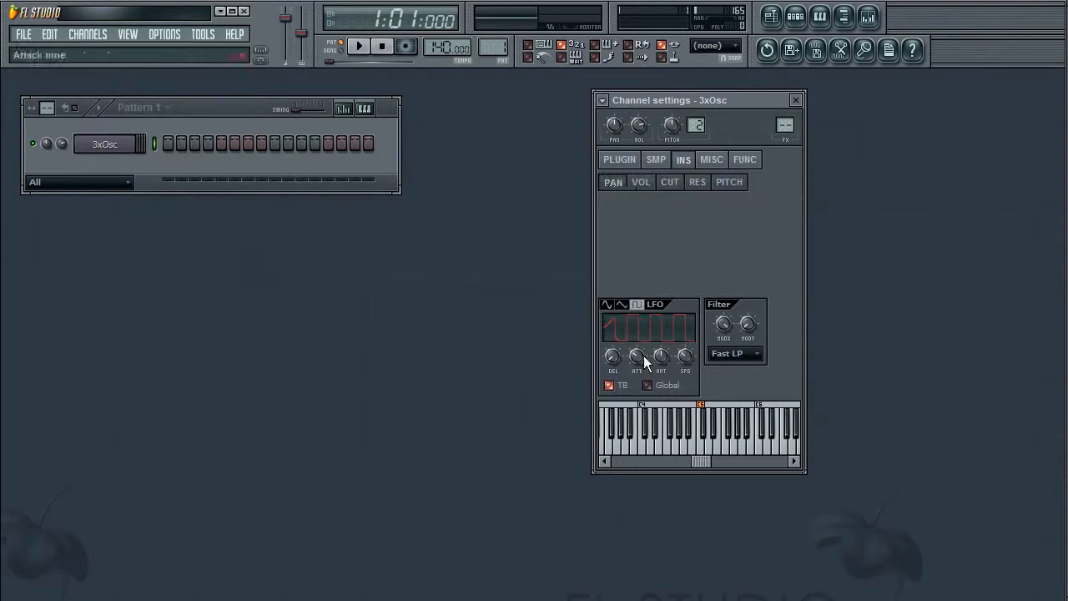
left_click(698, 188)
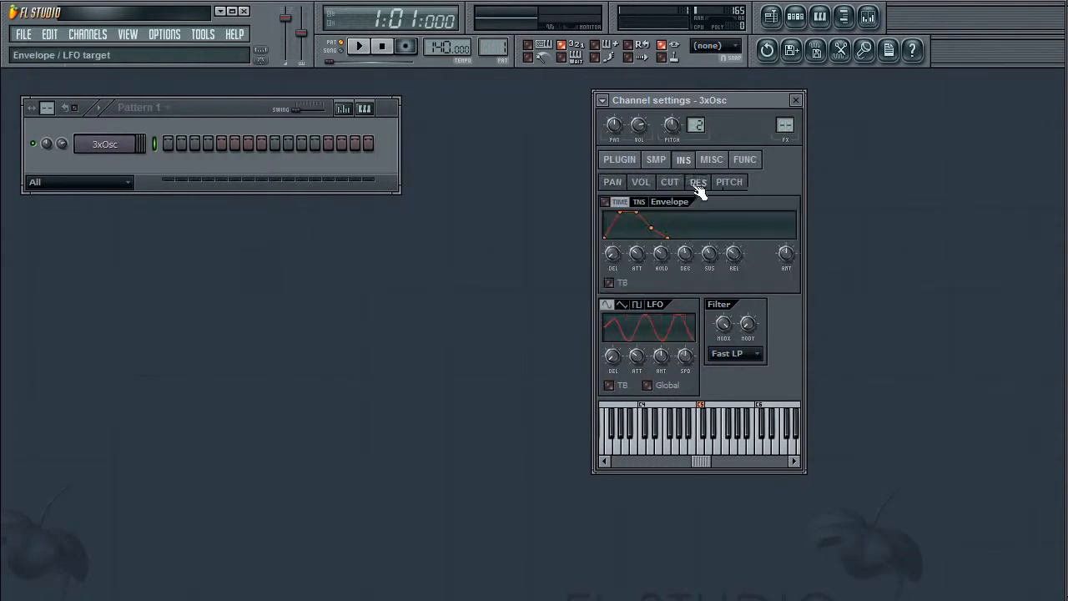
left_click(616, 184)
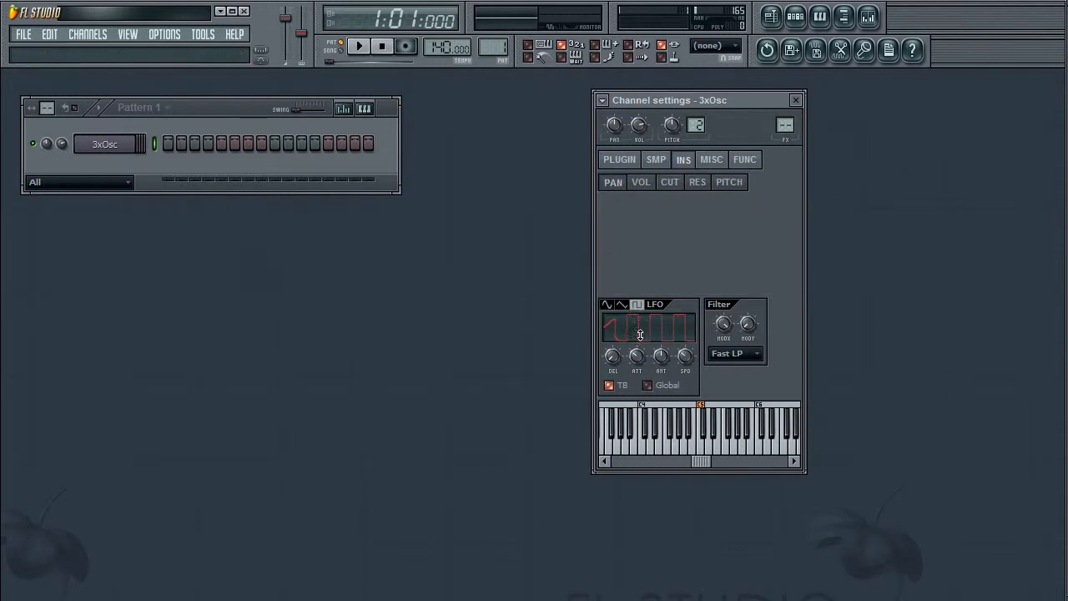
left_click(674, 185)
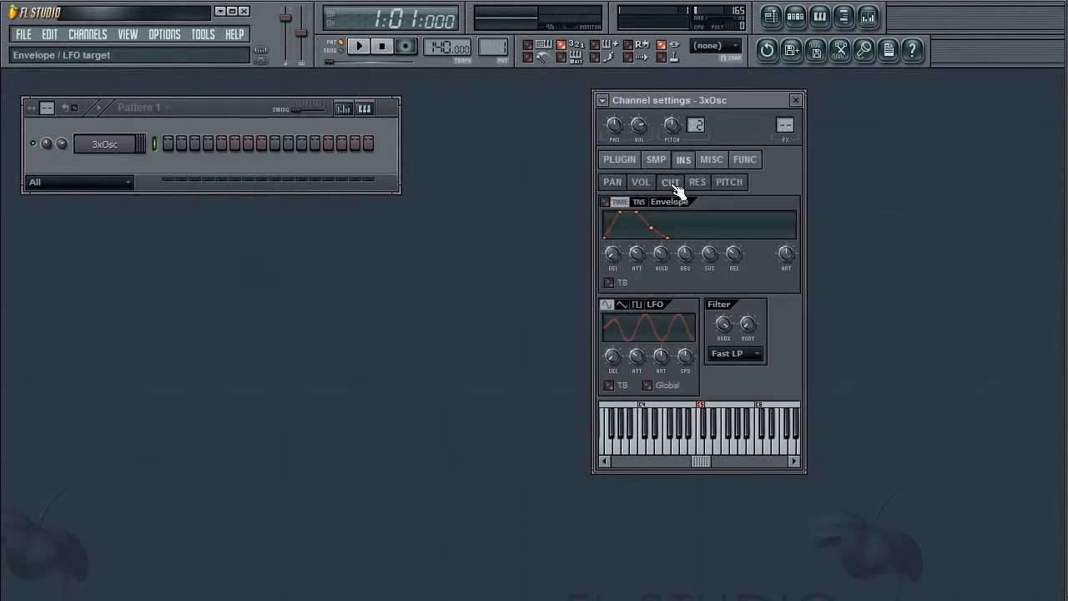
left_click(676, 187)
Step: Add the Breakbeat 012 sample from the browser as a new channel below 3xOsc and close the browser
left_click(119, 148)
left_click(120, 149)
key("alt+F8")
left_click_drag(66, 380, 281, 162)
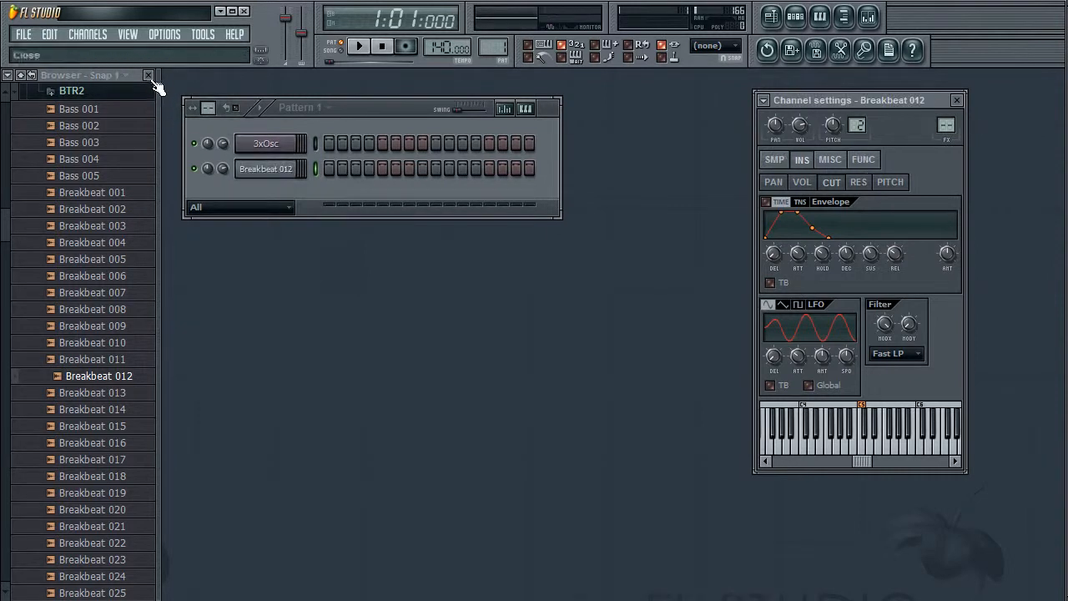
left_click(149, 75)
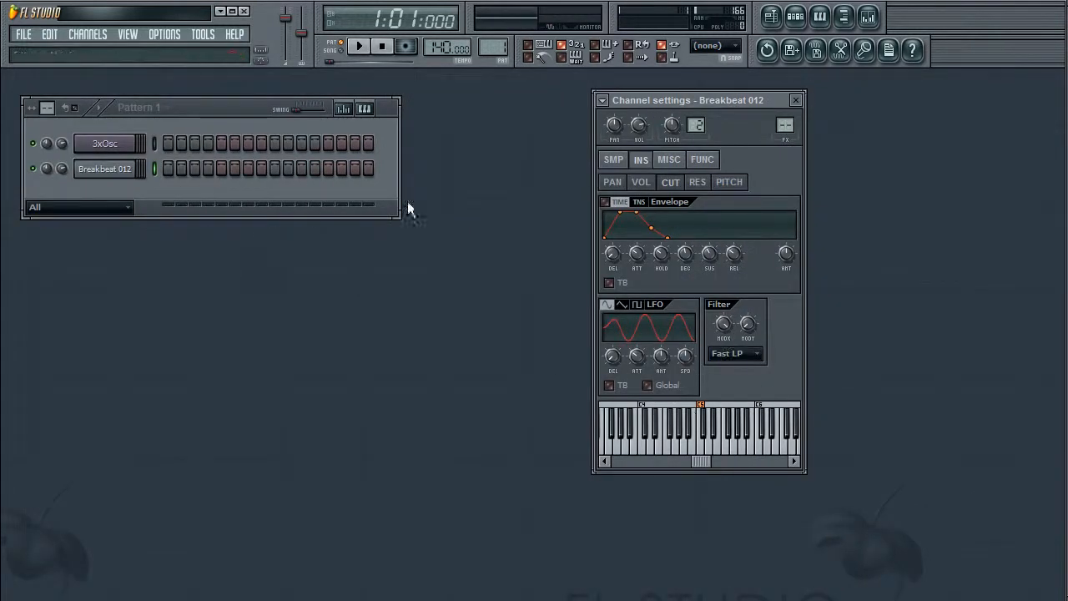
Step: Place Breakbeat 012 on the pattern's first step, play the pattern and stop it
left_click(131, 143)
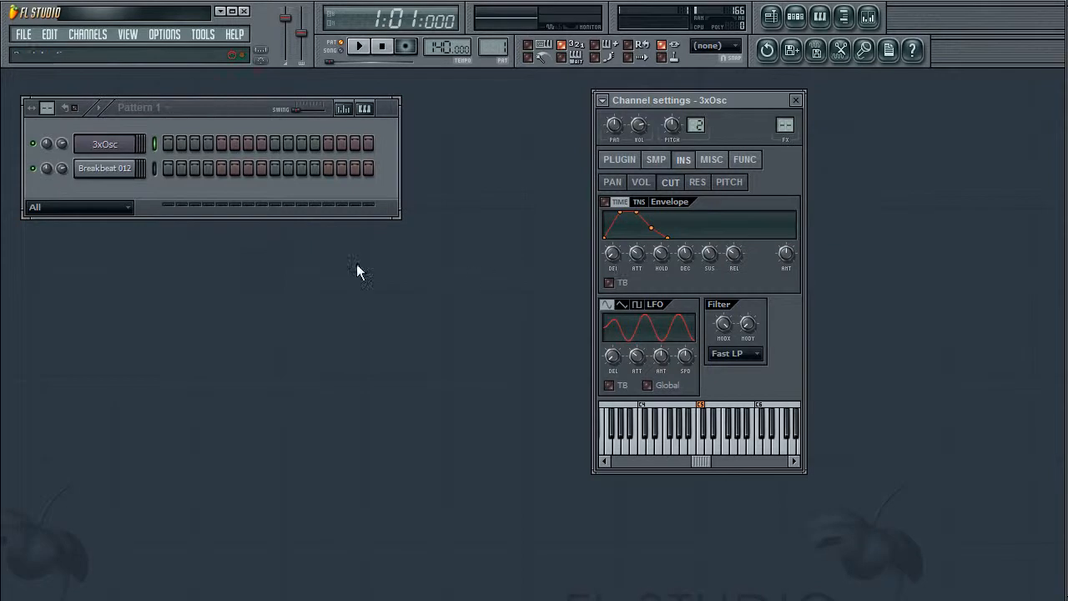
left_click_drag(205, 112, 284, 108)
left_click(198, 165)
left_click(359, 46)
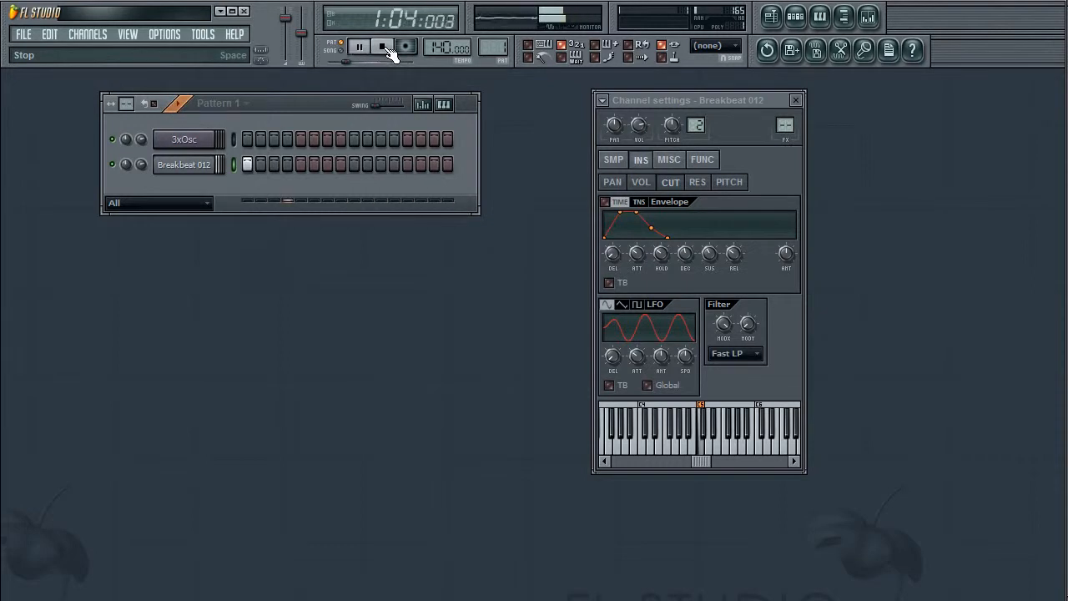
left_click(386, 47)
Step: Apply the Cut itself option to the Breakbeat 012 channel
right_click(185, 164)
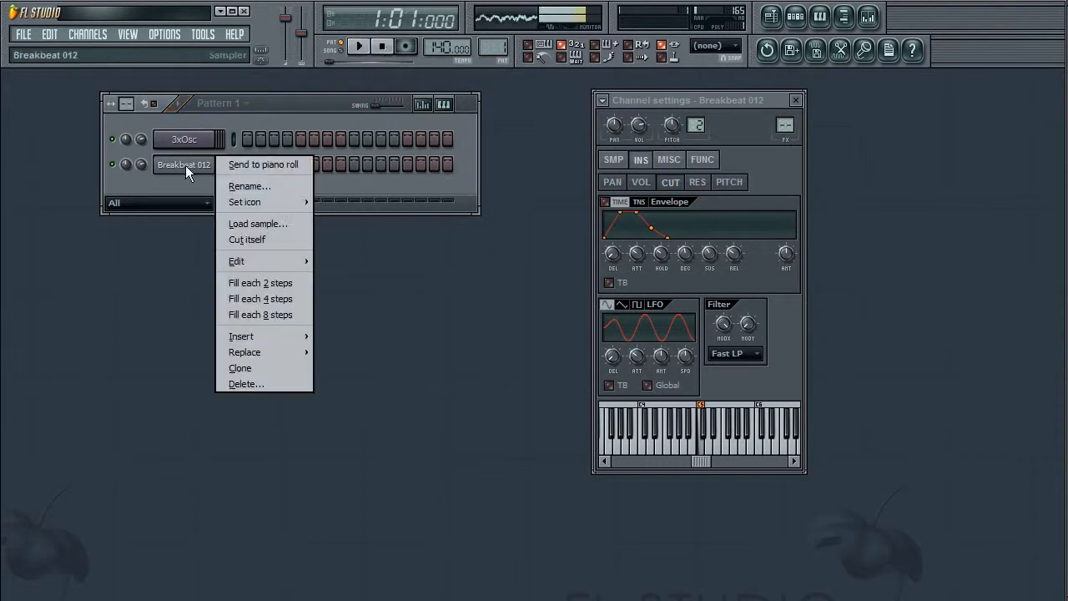
left_click(249, 242)
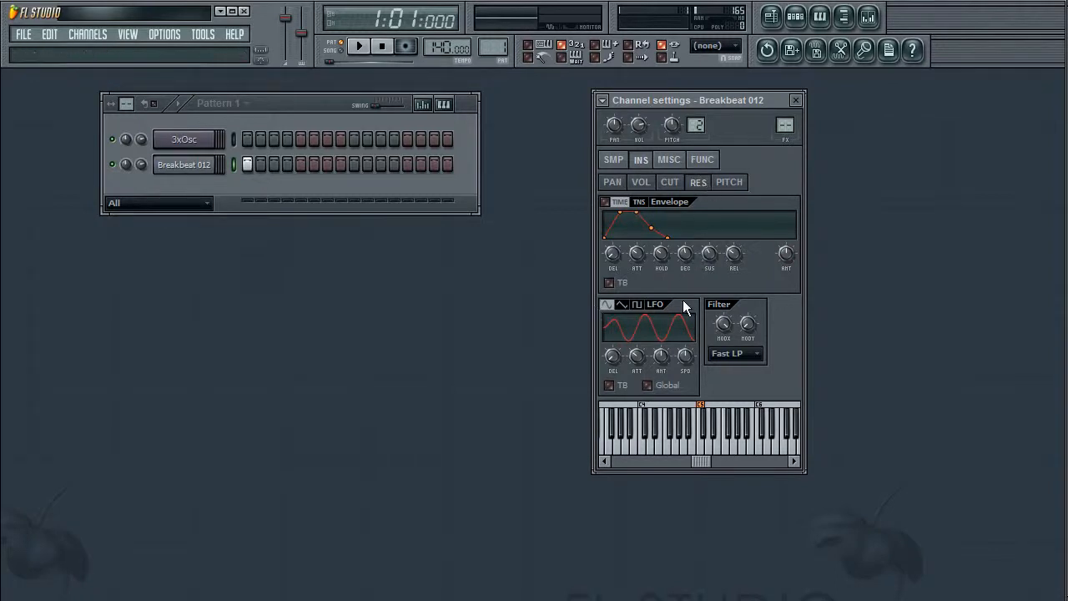
Step: Show the cutoff page of the Breakbeat 012 channel, play the pattern and stop it
left_click(674, 183)
left_click(359, 47)
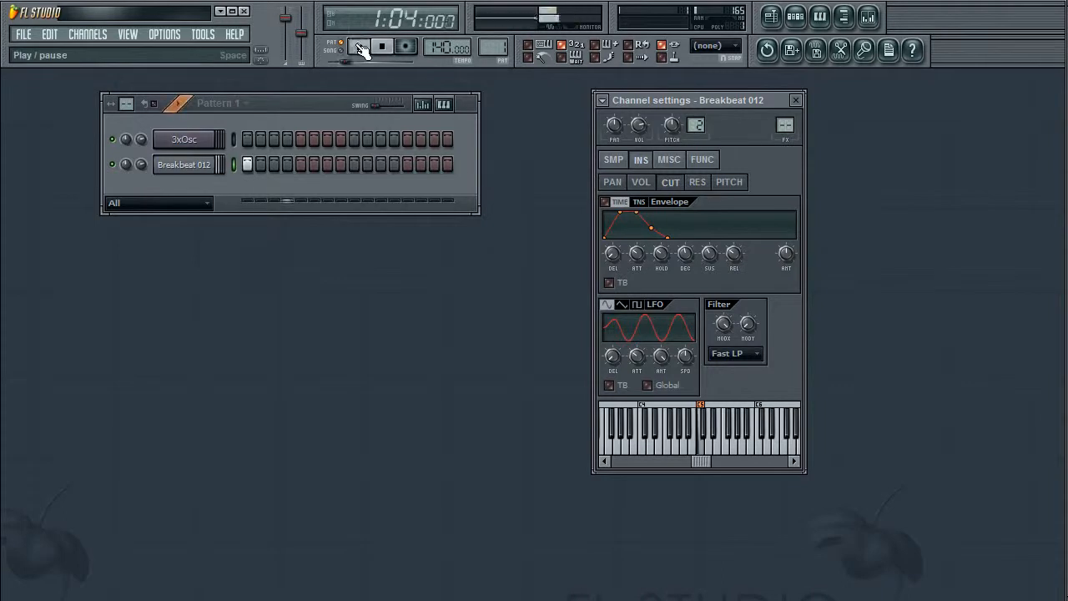
left_click(382, 46)
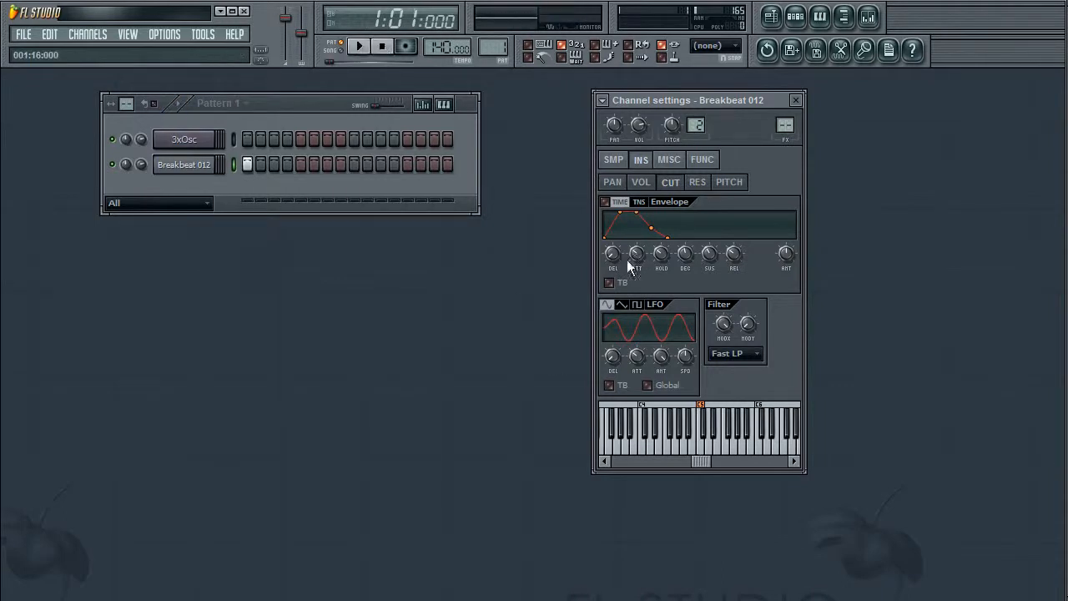
Step: Enable the cutoff envelope, set the tempo-based LFO speed to 1 step, and play the pattern to hear it
left_click(609, 387)
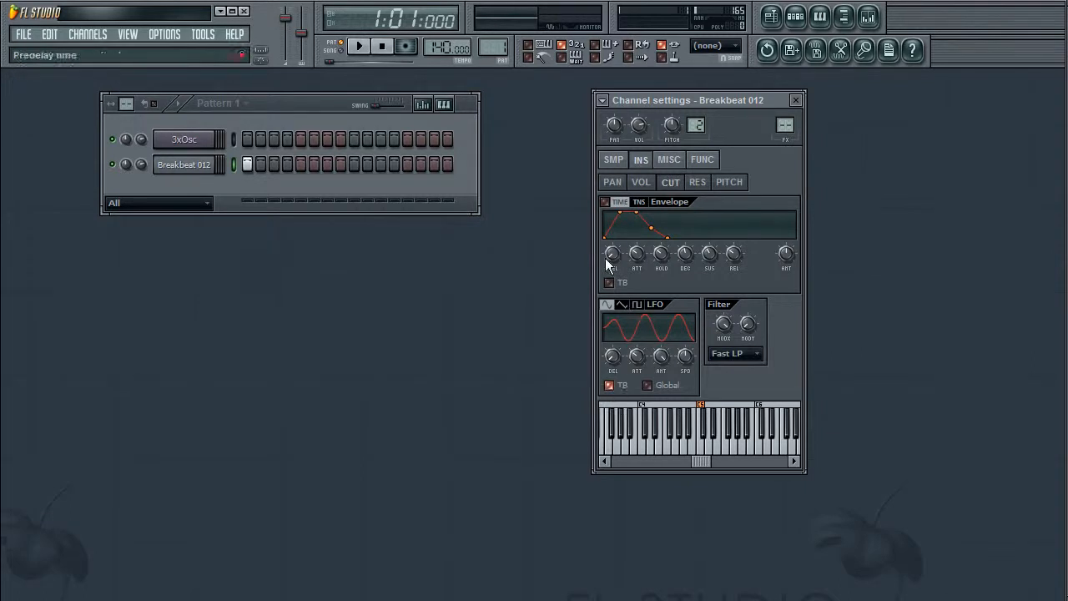
left_click(606, 203)
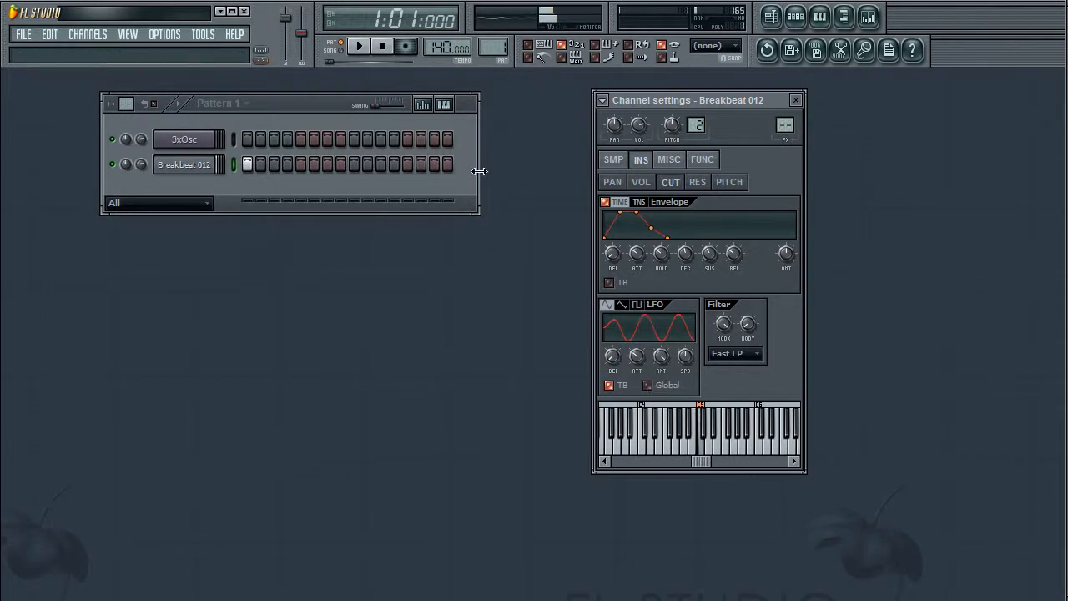
right_click(685, 357)
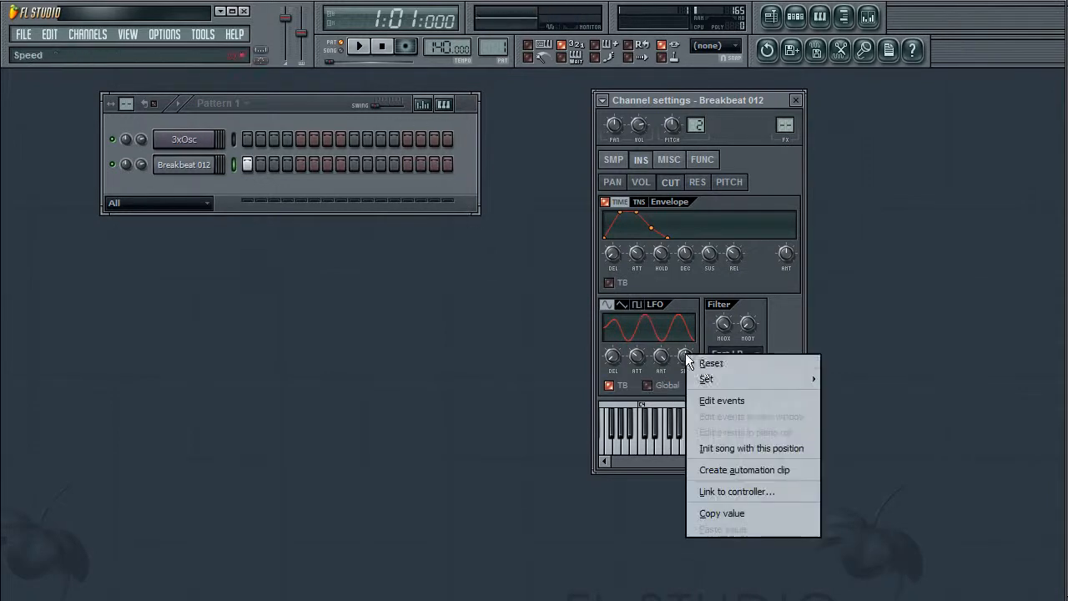
mouse_move(708, 380)
left_click(850, 378)
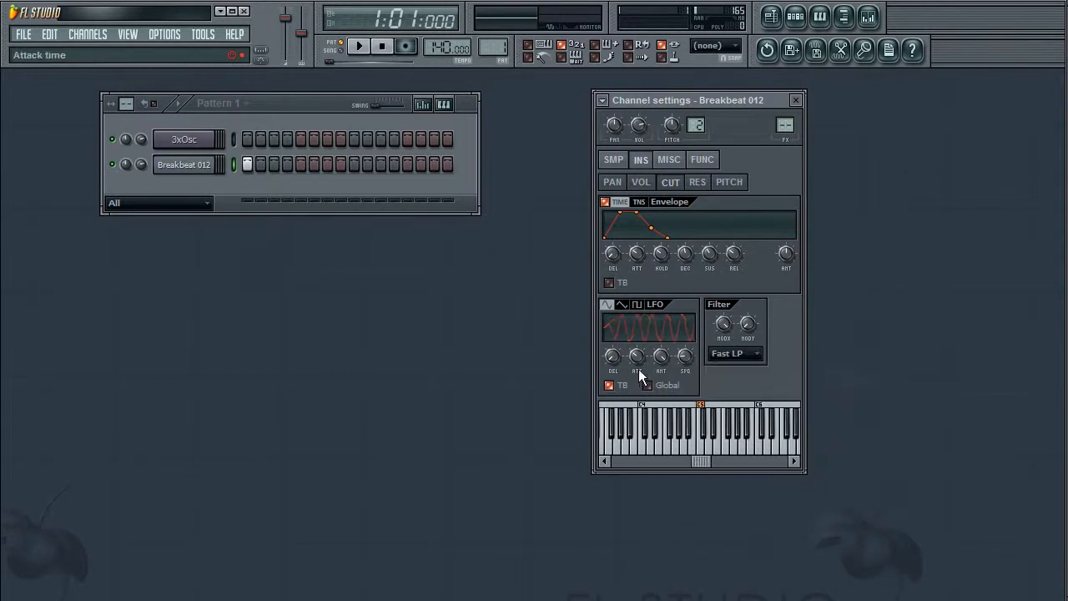
left_click(359, 46)
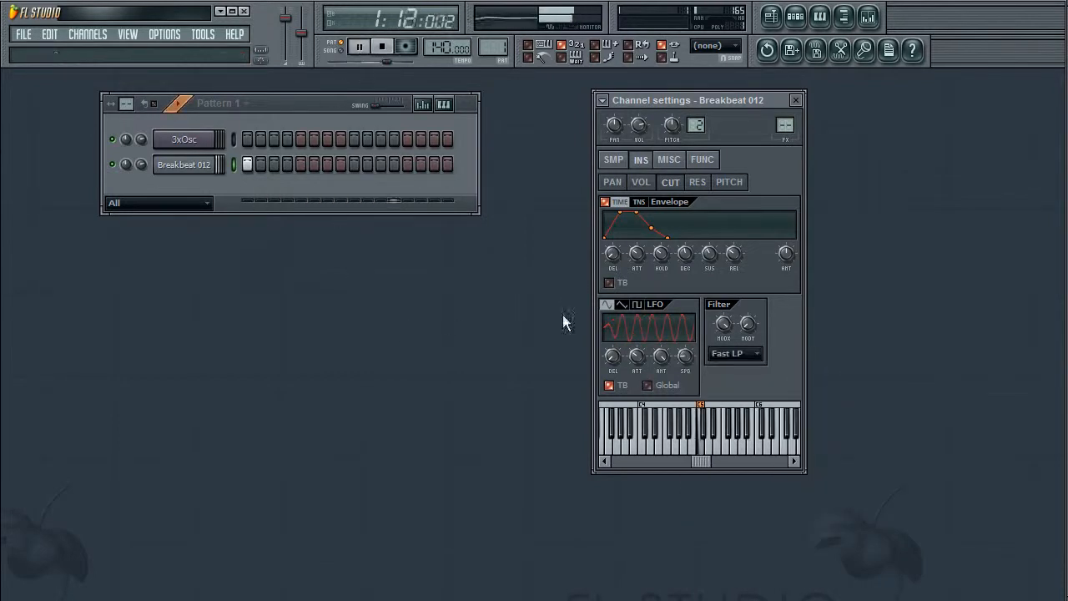
left_click(382, 46)
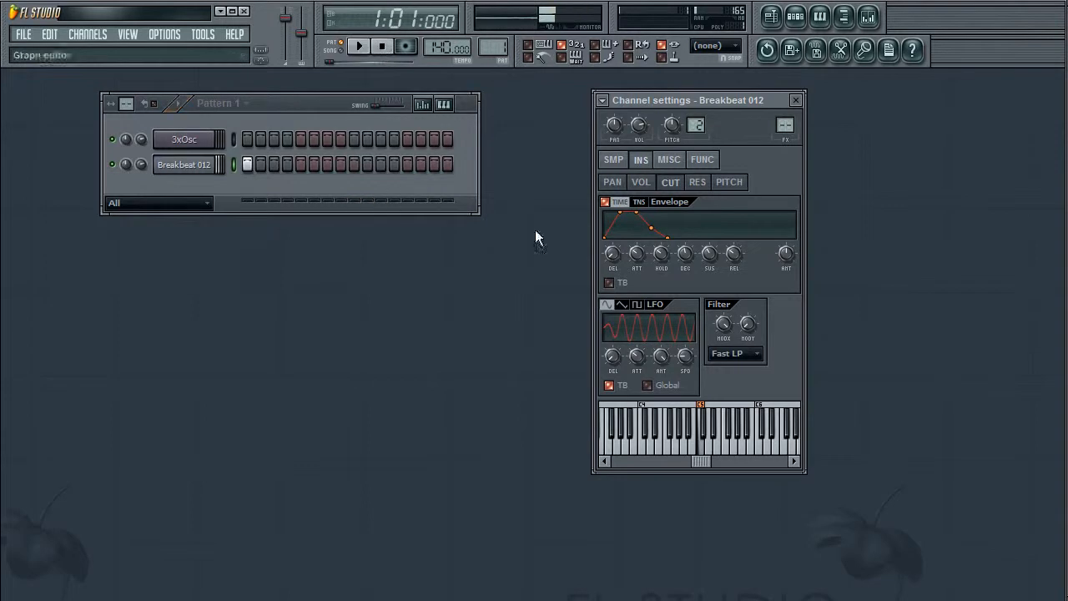
Step: Try a faster cutoff LFO speed while the pattern plays, stop it and return the speed to 1 step
key("space")
mouse_move(685, 357)
left_mouse_down()
mouse_move(685, 327)
mouse_move(685, 368)
left_mouse_up()
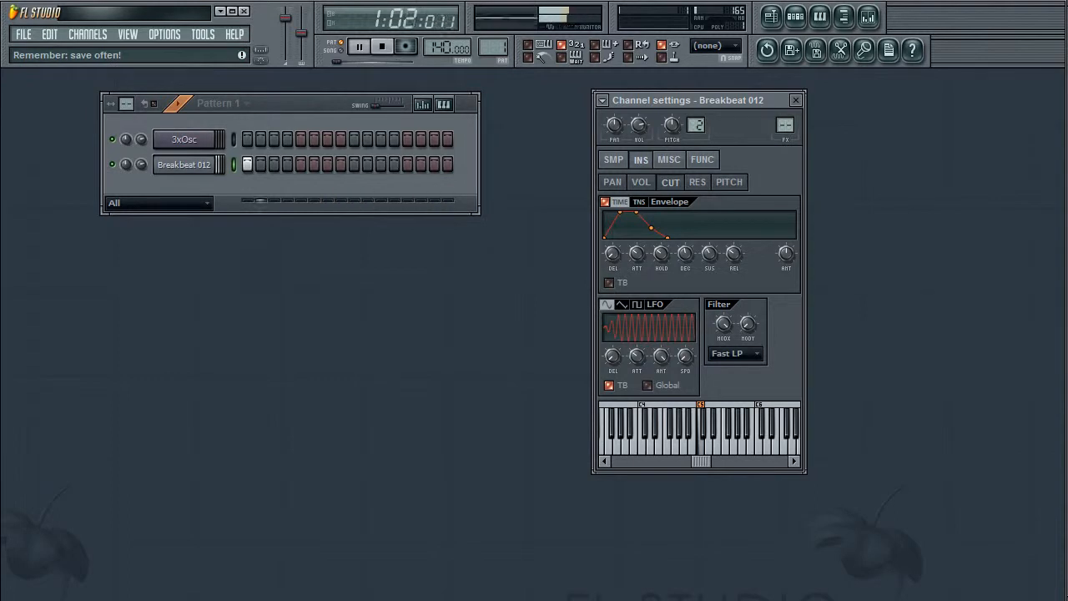
left_click(383, 46)
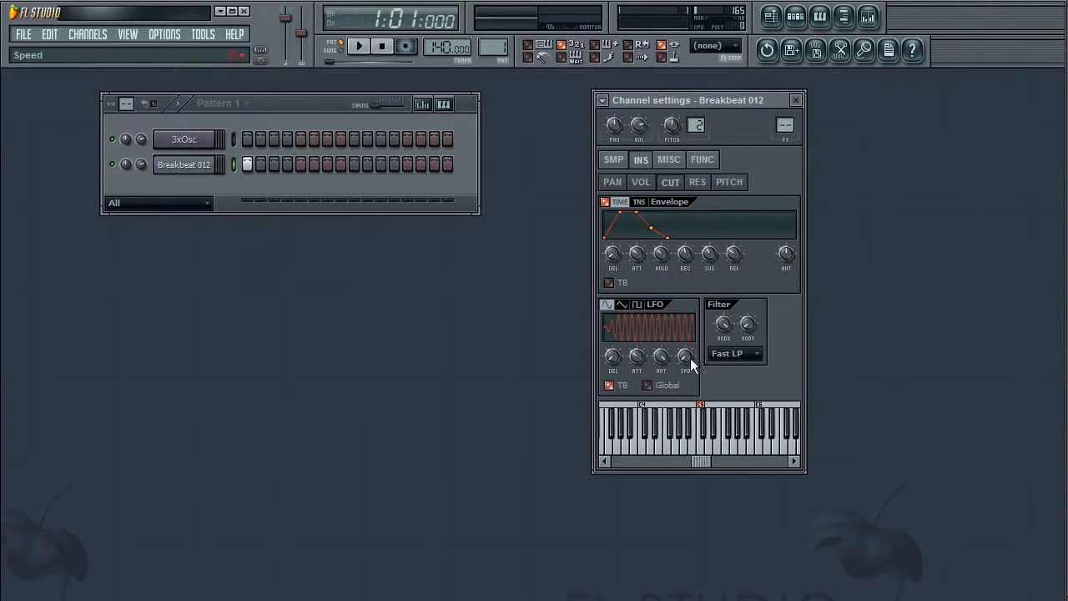
right_click(685, 361)
mouse_move(787, 383)
left_click(868, 384)
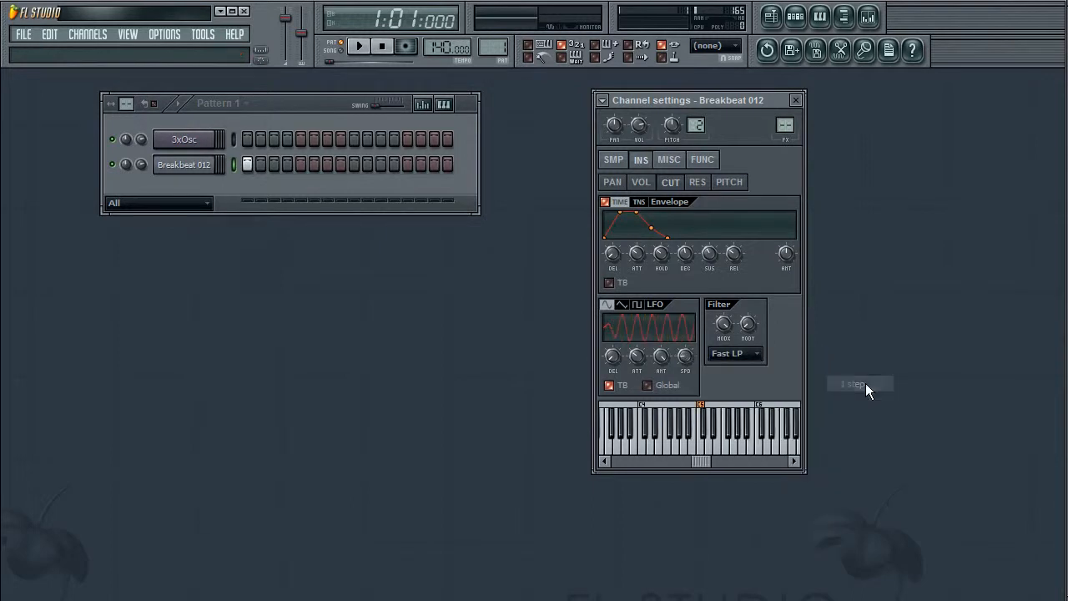
Step: Compare the pulse shape with sine on the cutoff LFO, ending on sine, and lower the envelope's sustain level to minimum
left_click(641, 306)
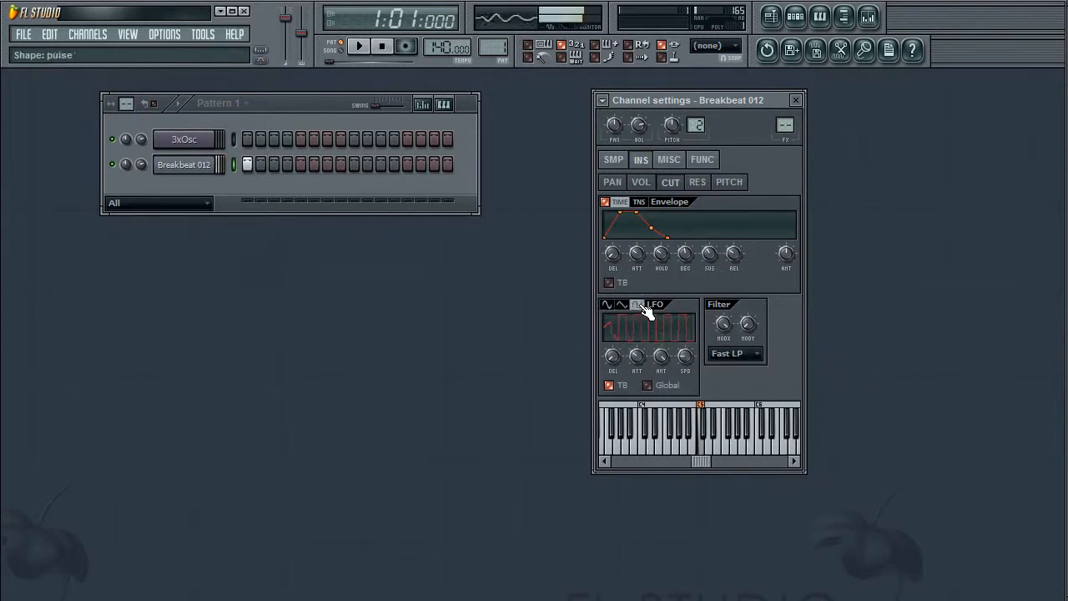
left_click(383, 47)
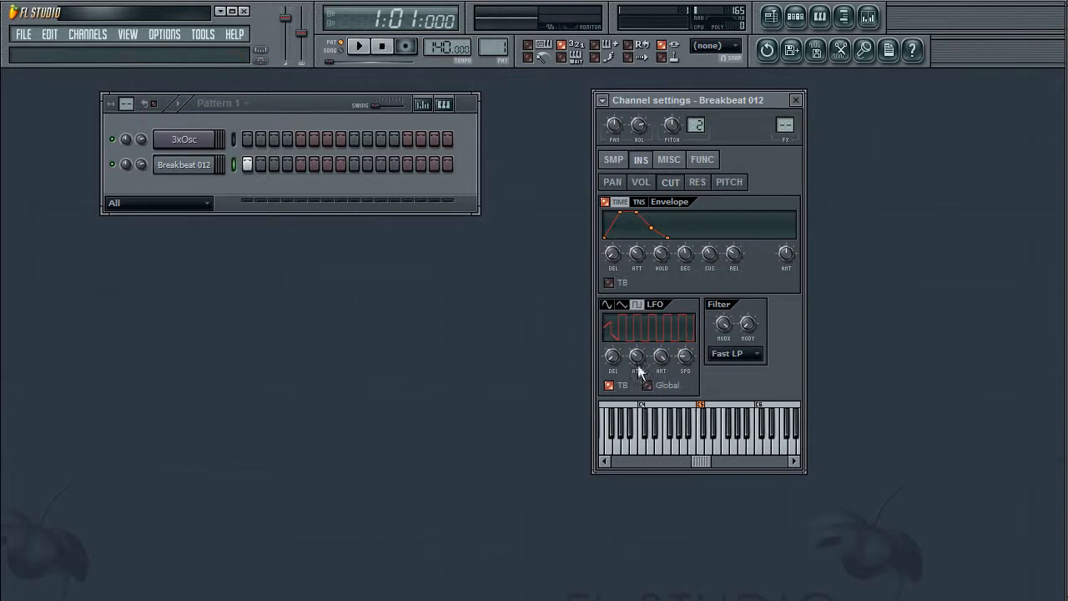
left_click(606, 305)
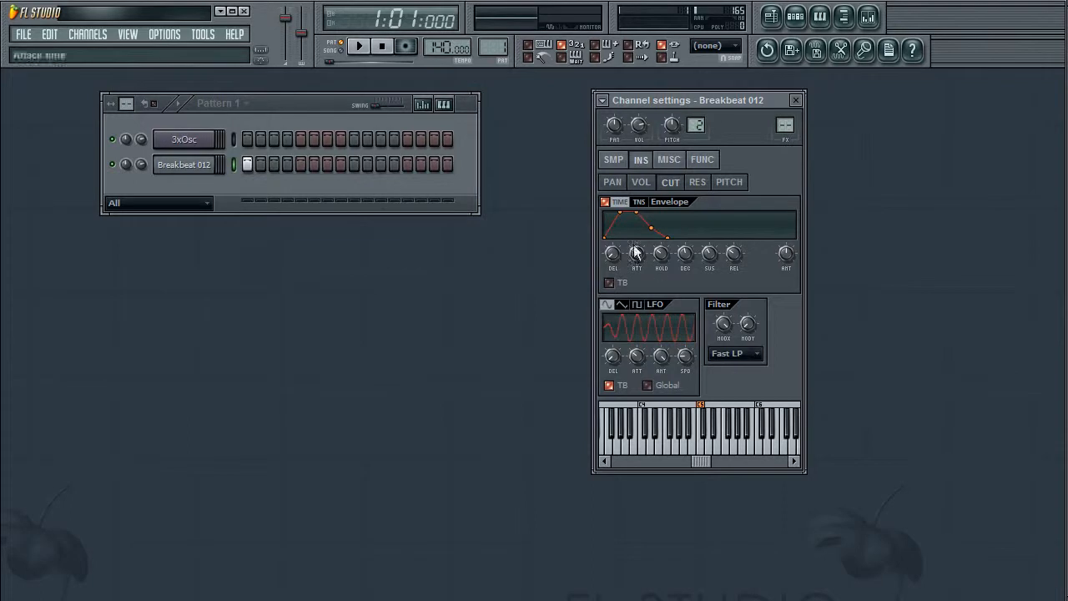
left_click_drag(684, 252, 684, 237)
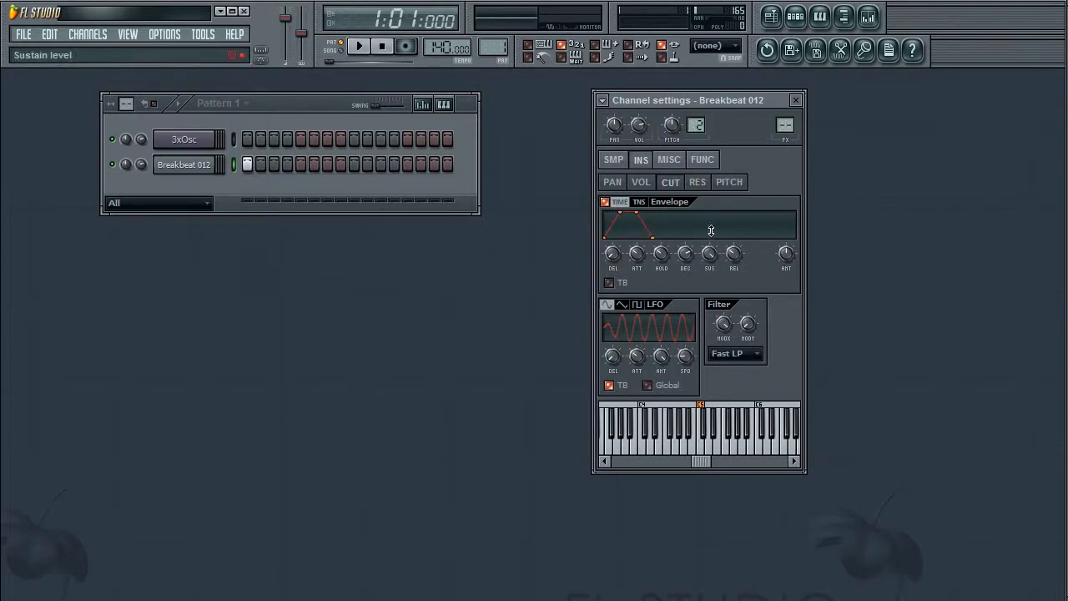
Step: On the resonance page, enable the envelope and set the tempo-based LFO's speed to 1 step
left_click(698, 182)
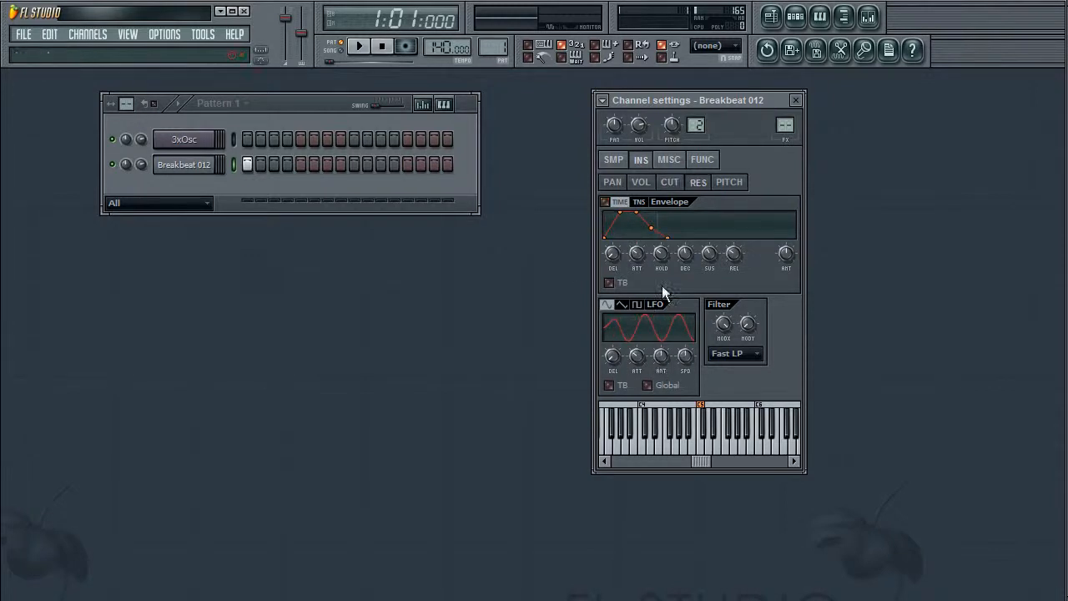
left_click(606, 201)
mouse_move(662, 356)
left_mouse_down()
mouse_move(662, 369)
mouse_move(661, 356)
left_mouse_up()
left_click(609, 386)
right_click(685, 357)
mouse_move(772, 381)
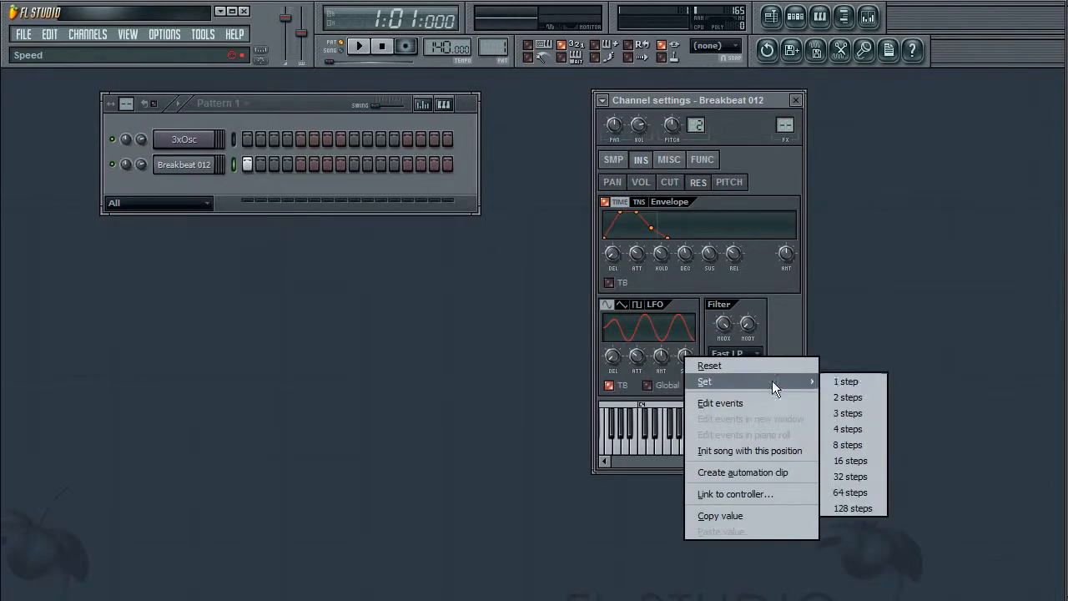
left_click(847, 383)
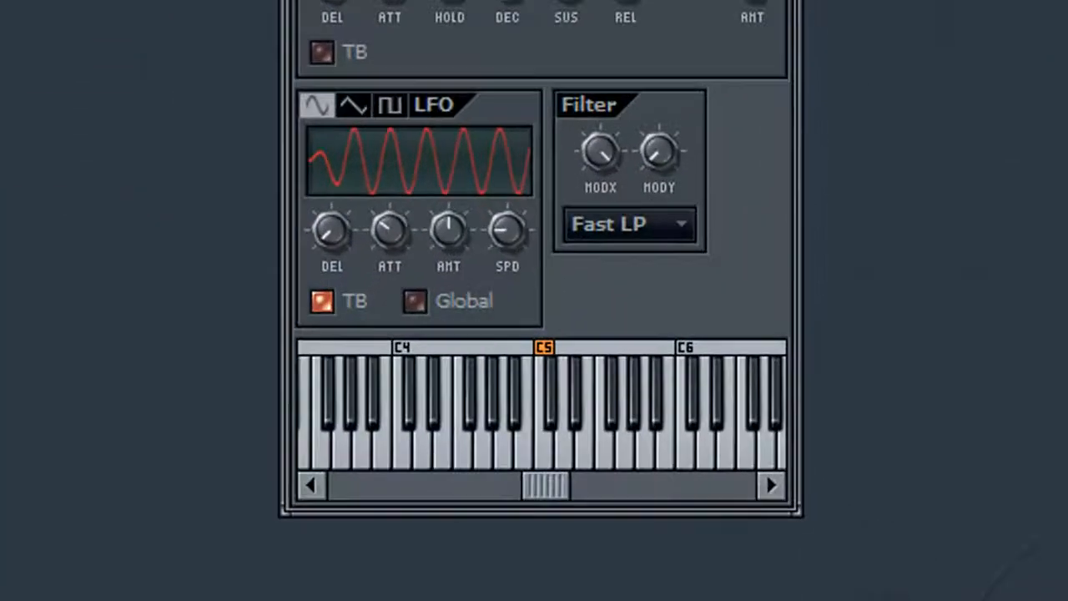
Step: Raise the resonance LFO amount to maximum, and vary it to hear its effect on the beat
left_click_drag(429, 226, 429, 159)
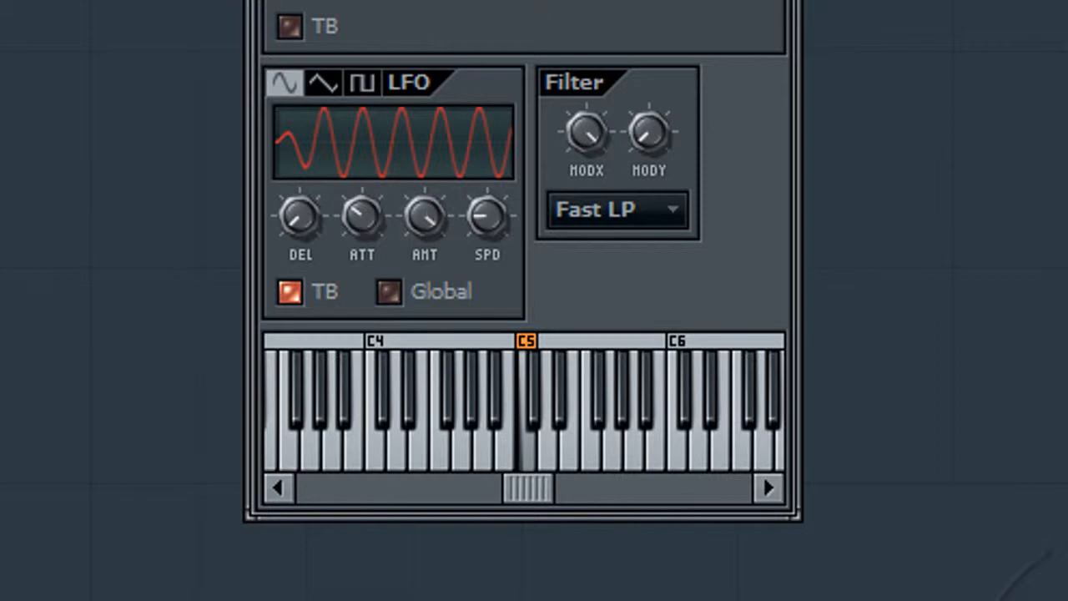
left_click_drag(425, 216, 426, 237)
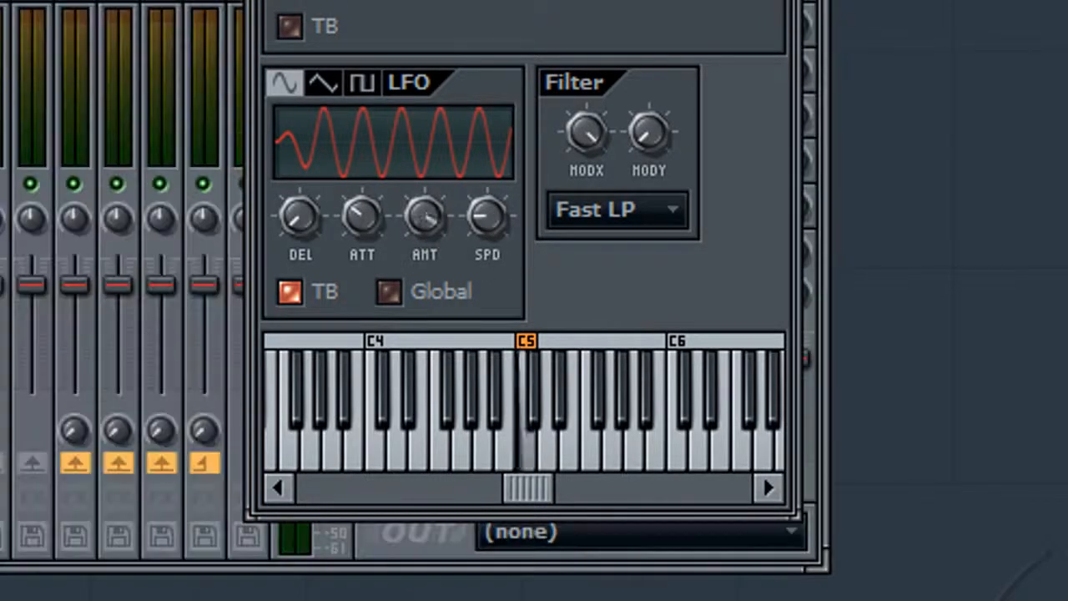
left_click_drag(426, 217, 424, 233)
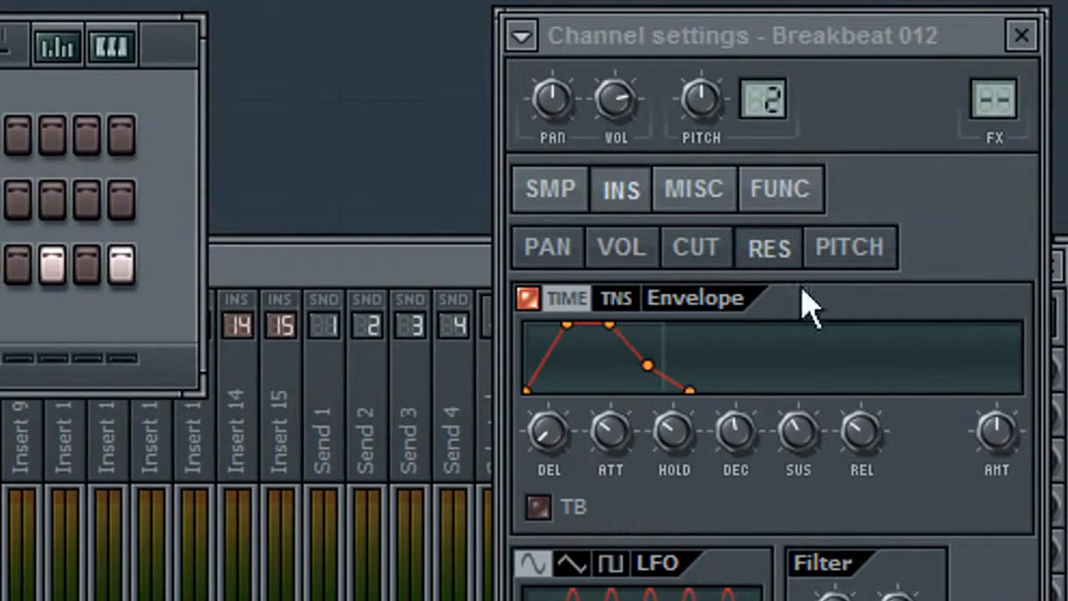
Step: On the pitch page, raise the LFO amount above center and try different LFO speeds
left_click(876, 260)
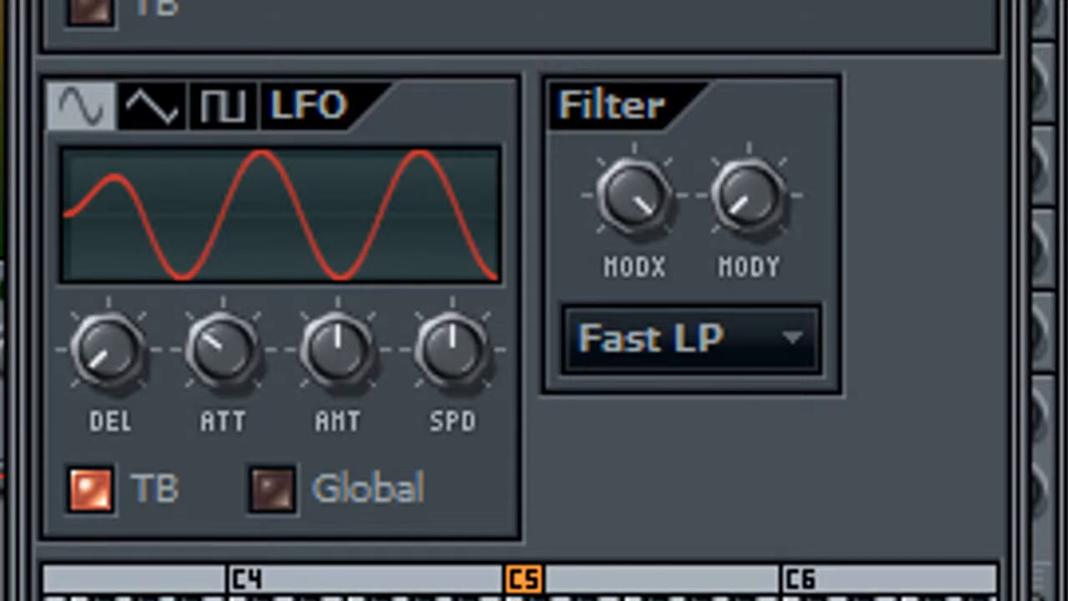
left_click_drag(339, 341, 339, 302)
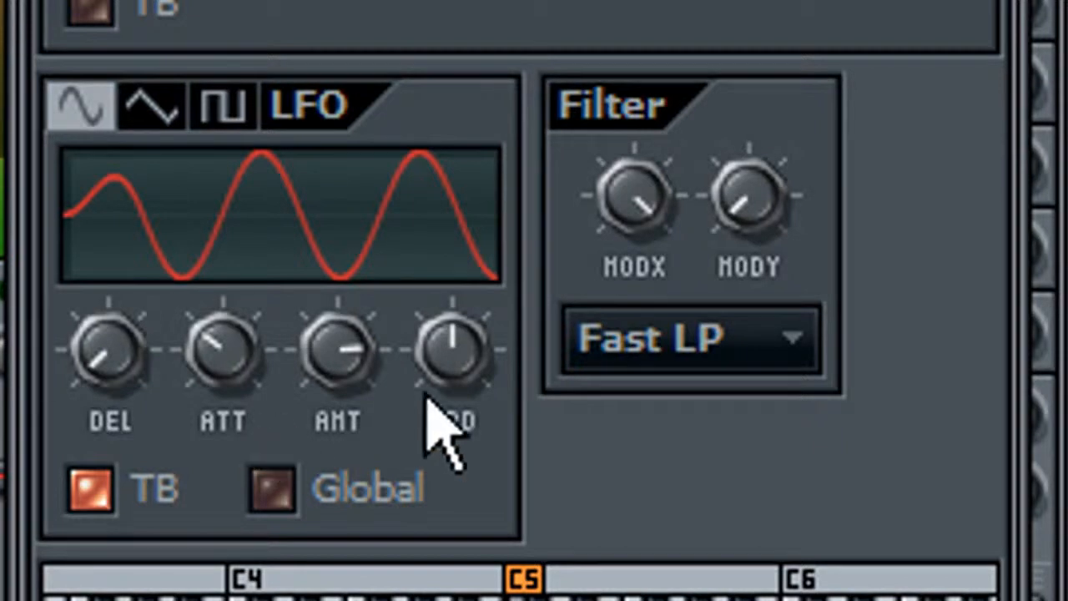
left_click_drag(443, 379, 452, 497)
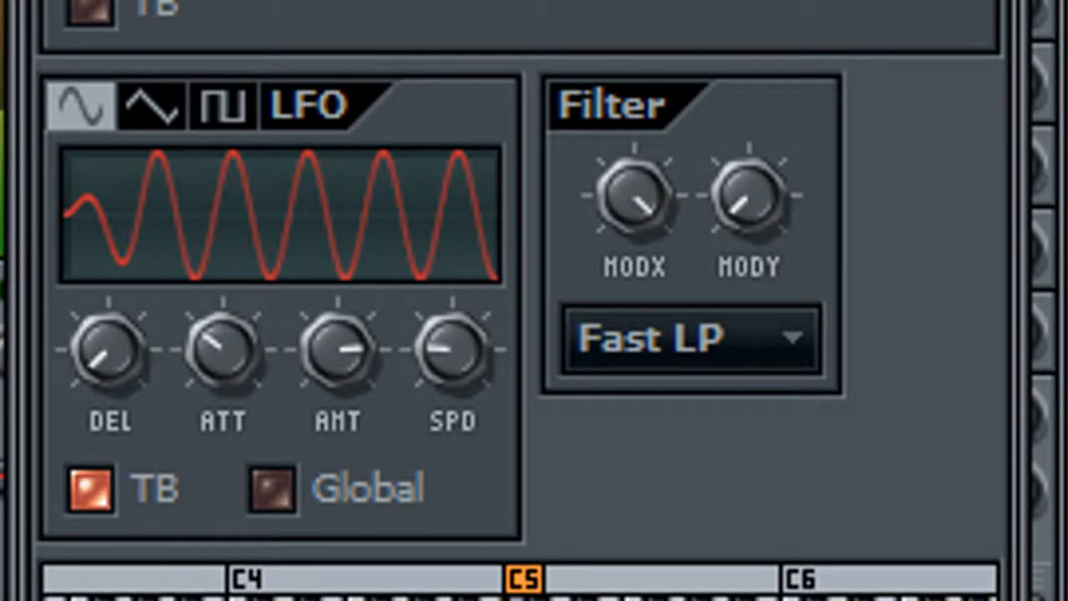
mouse_move(450, 350)
left_mouse_down()
mouse_move(450, 384)
mouse_move(451, 325)
mouse_move(451, 342)
left_mouse_up()
mouse_move(306, 344)
left_mouse_down()
mouse_move(305, 393)
mouse_move(305, 360)
left_mouse_up()
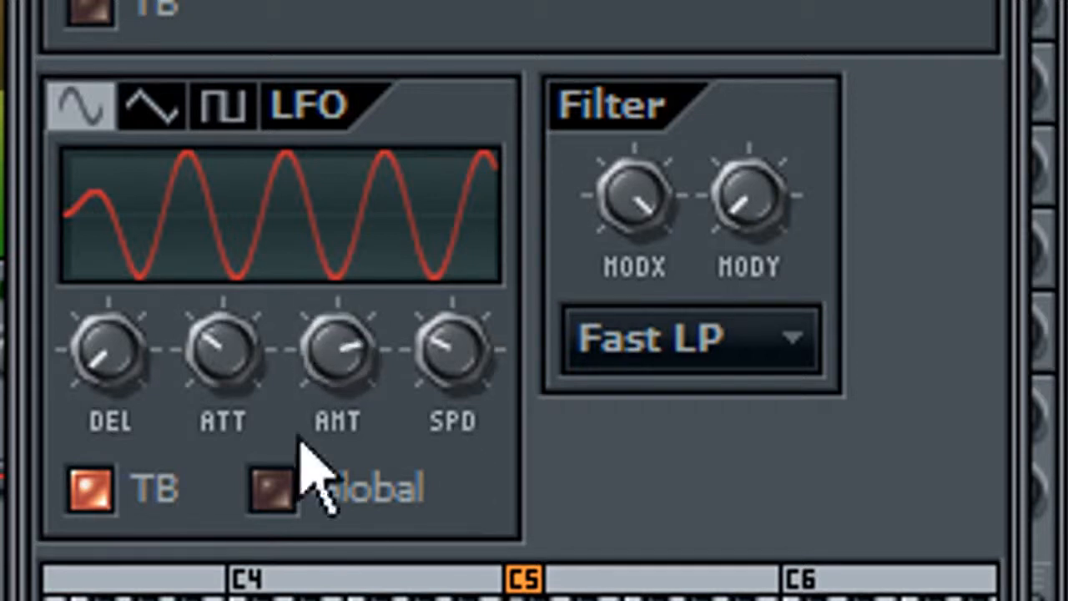
Step: Try the pulse shape on the pitch LFO at different speeds, and switch the LFO to the triangle shape
left_click(226, 112)
mouse_move(439, 357)
left_mouse_down()
mouse_move(439, 388)
mouse_move(439, 353)
left_mouse_up()
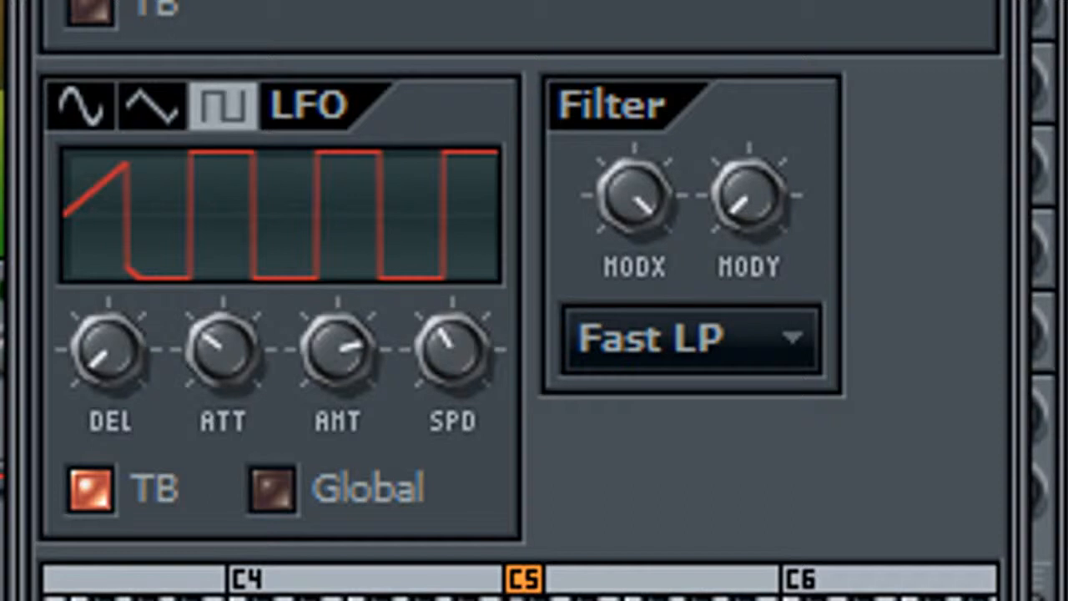
left_click_drag(455, 359, 454, 388)
left_click(159, 117)
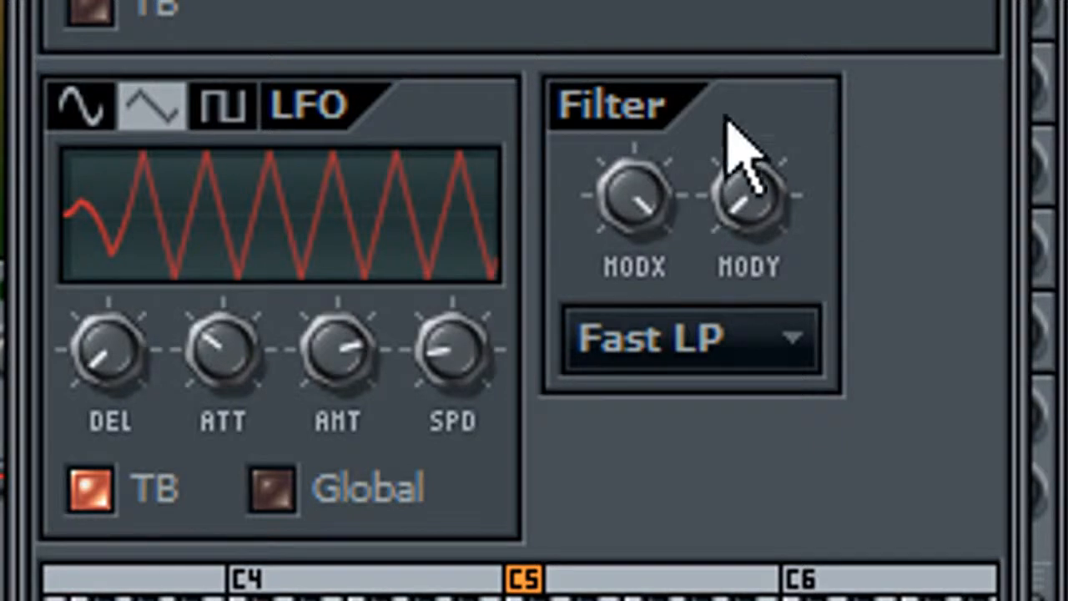
Step: Turn down the filter's Mod X on the Breakbeat 012 channel
left_click_drag(646, 200, 646, 242)
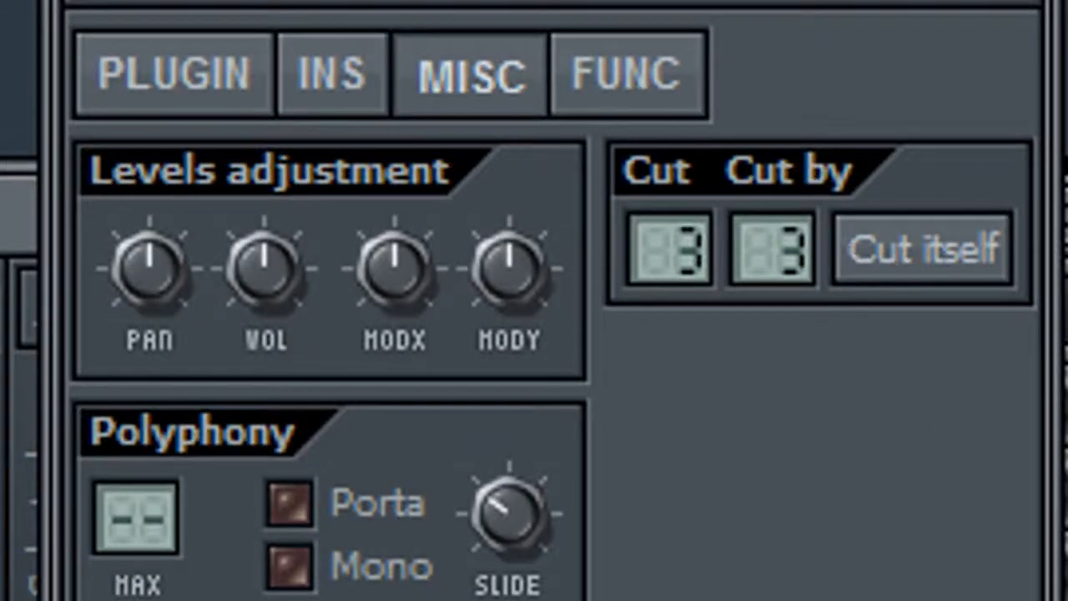
Step: Look over the plugin channel's instrument page and bring up its function settings with echo delay and arpeggiator
left_click(291, 74)
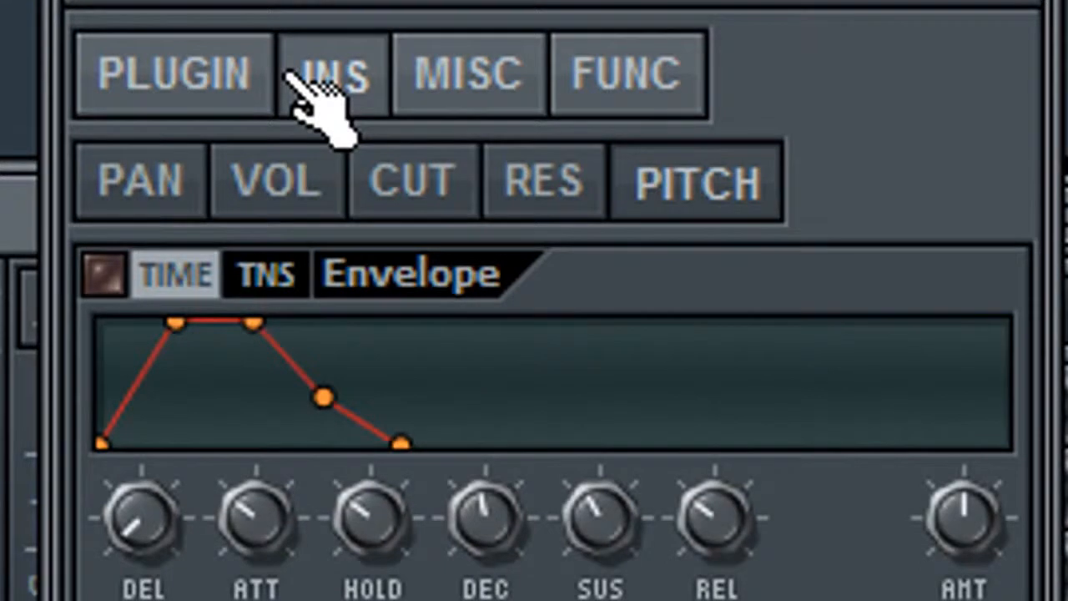
left_click(644, 77)
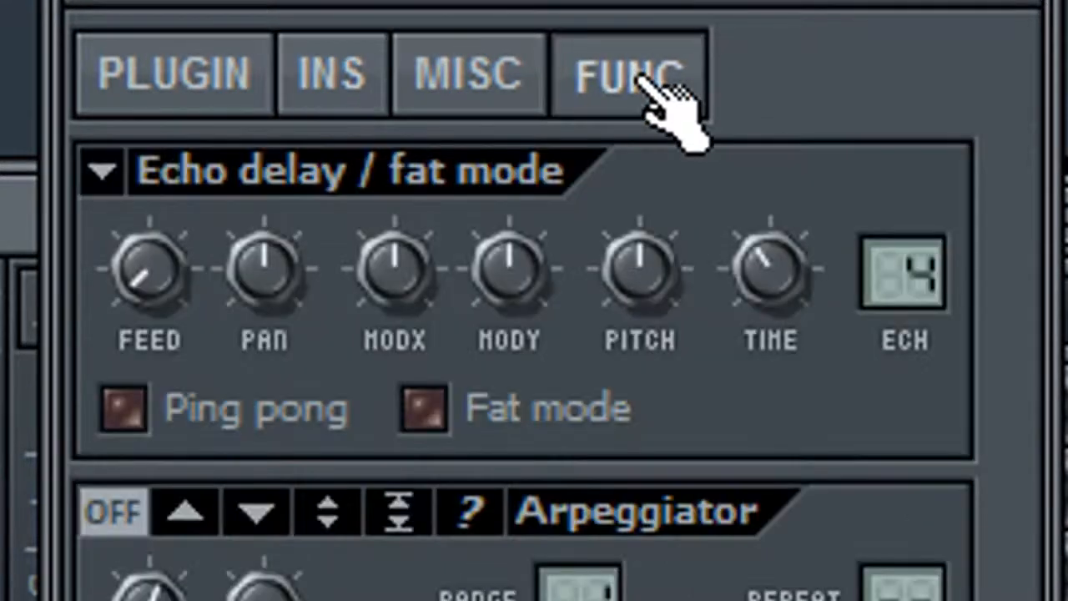